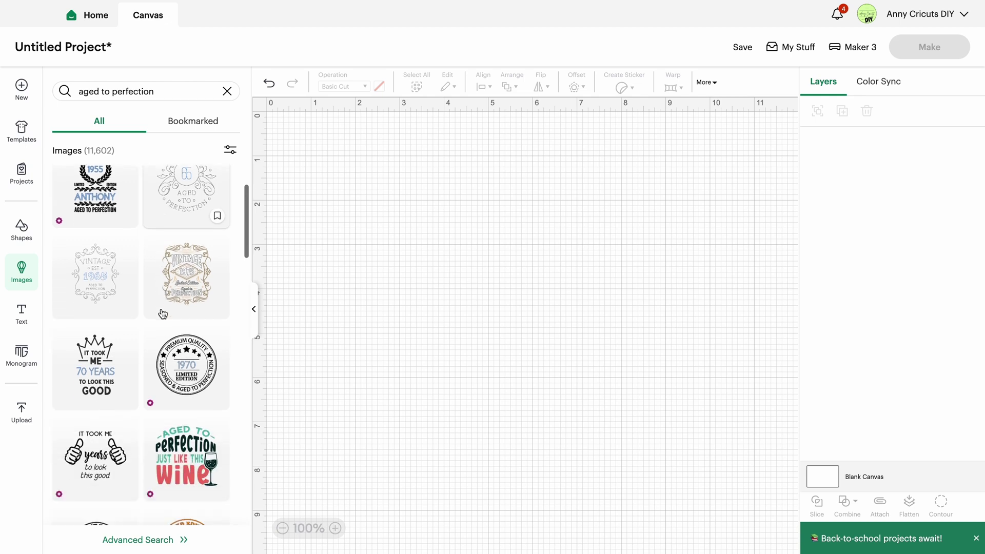
Add the framed "Est. 1963 Vintage 60" image from the aged to perfection results to the canvas
scroll(163, 314, "down", 5)
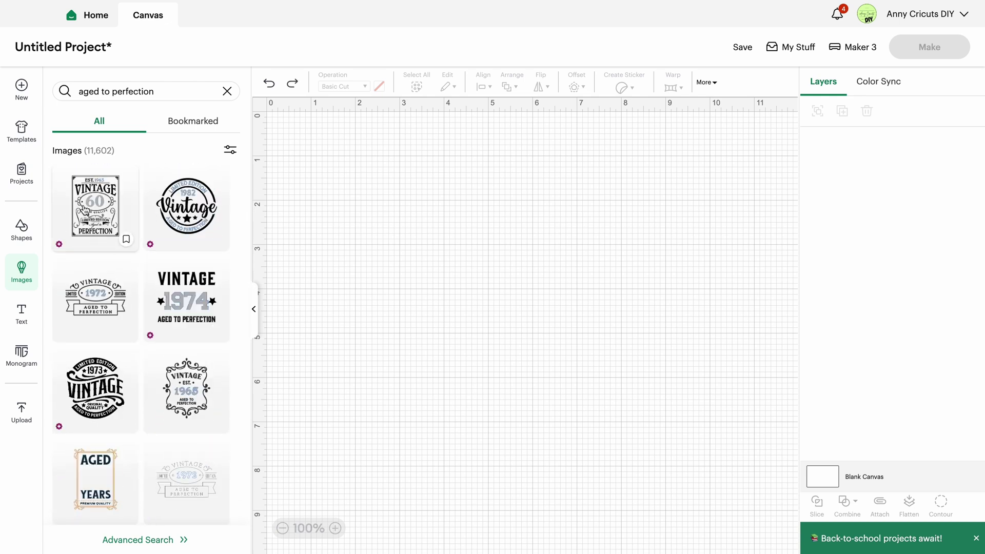
left_click_drag(95, 205, 405, 171)
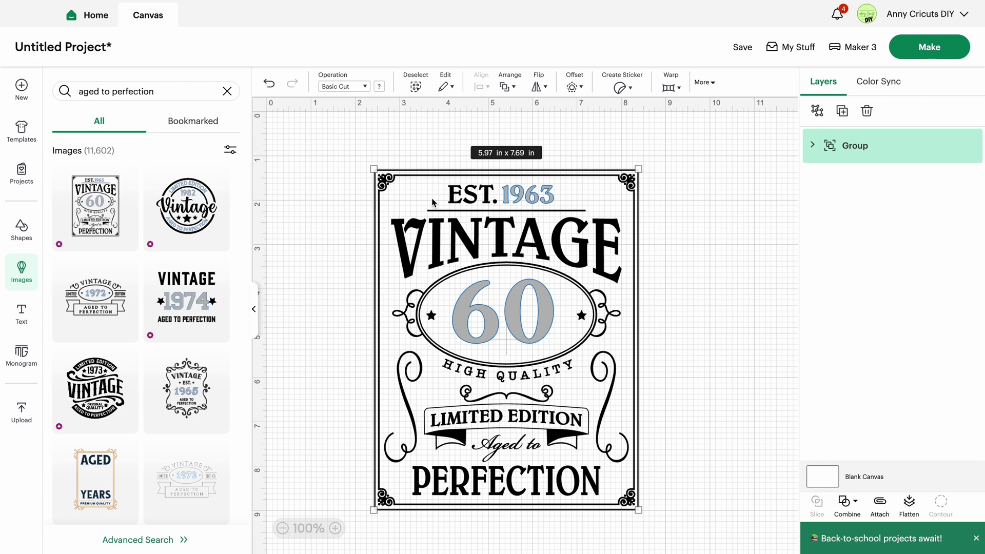
left_click(255, 311)
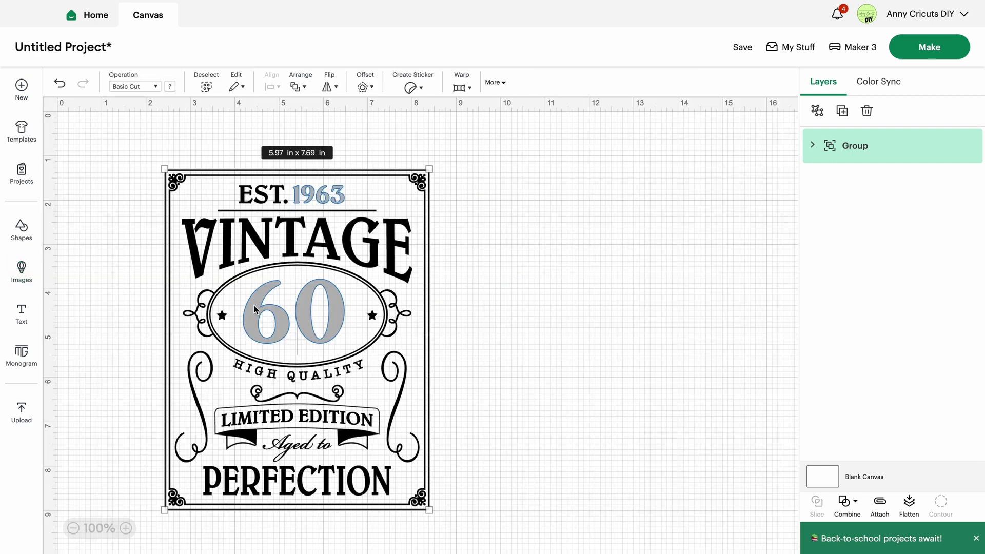
Expand the image's layer group and change the year text after "EST." to 1984
left_click(812, 145)
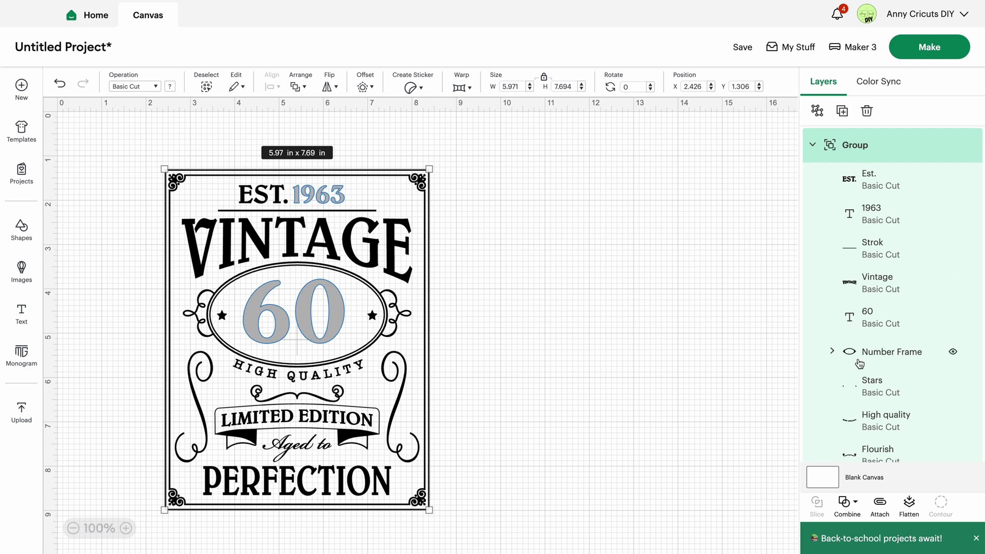
scroll(862, 390, "down", 5)
scroll(863, 390, "up", 5)
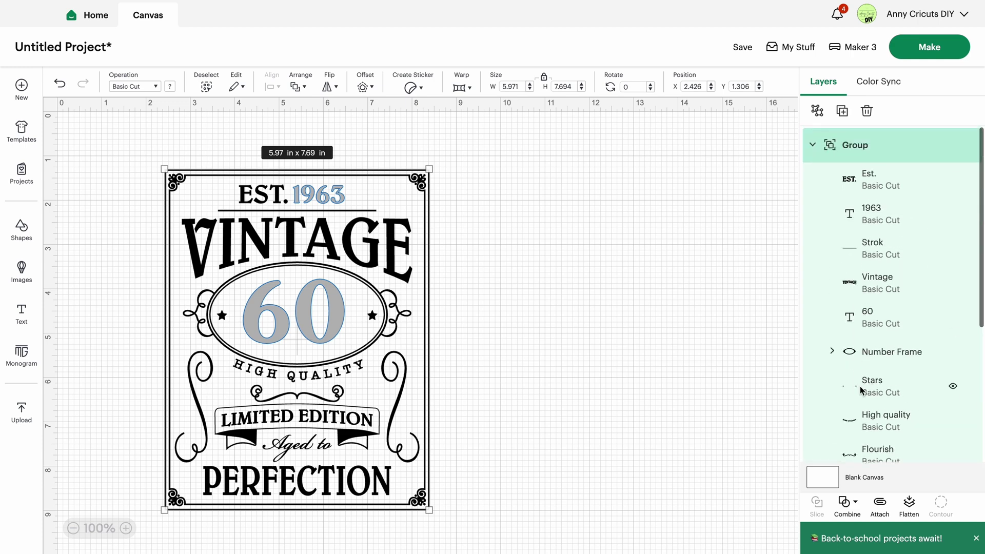
left_click(874, 208)
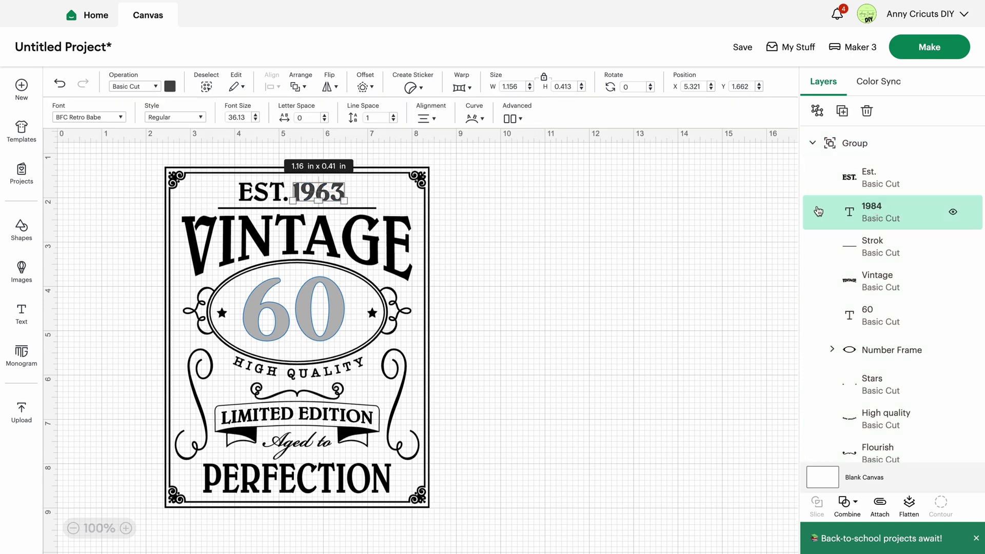
double_click(322, 193)
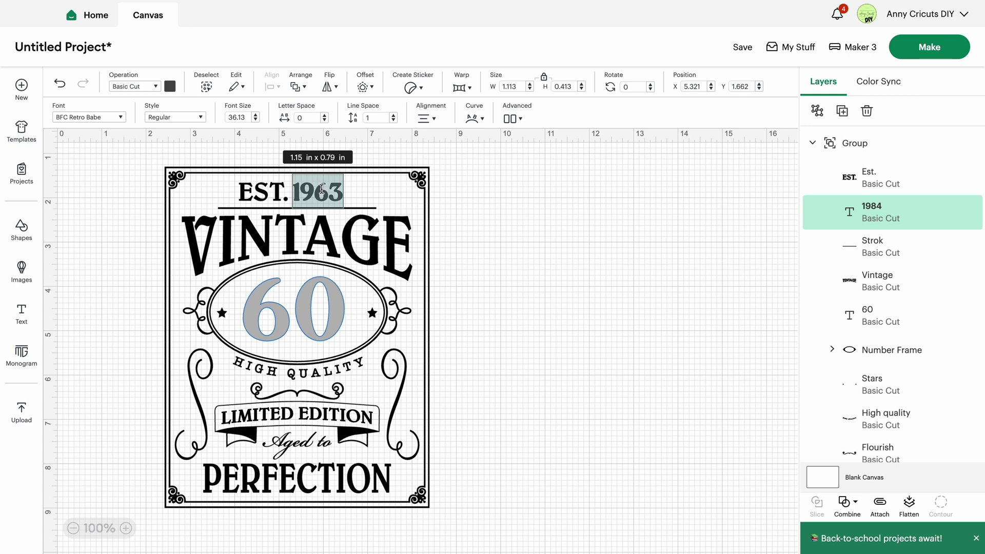
left_click(348, 197)
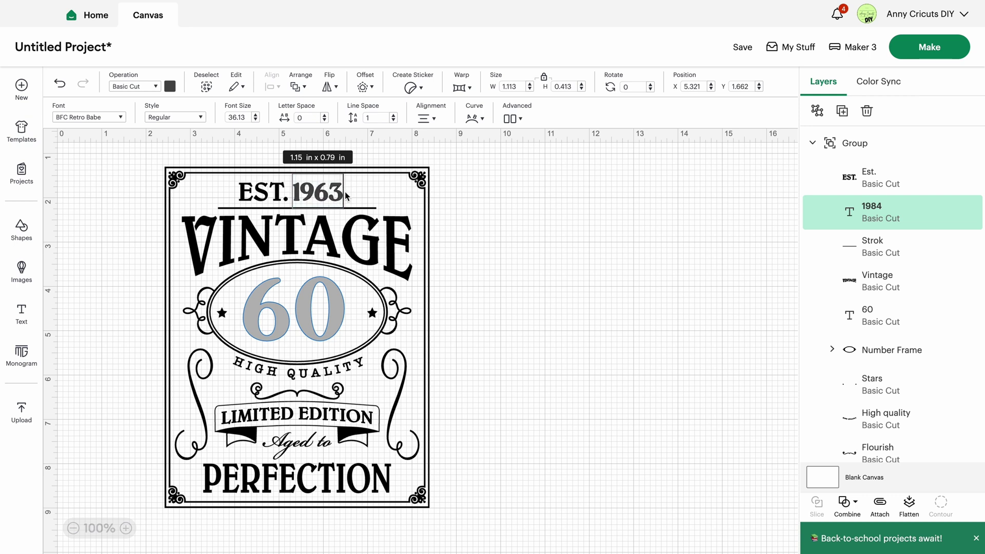
key("BackSpace")
key("BackSpace")
type("84")
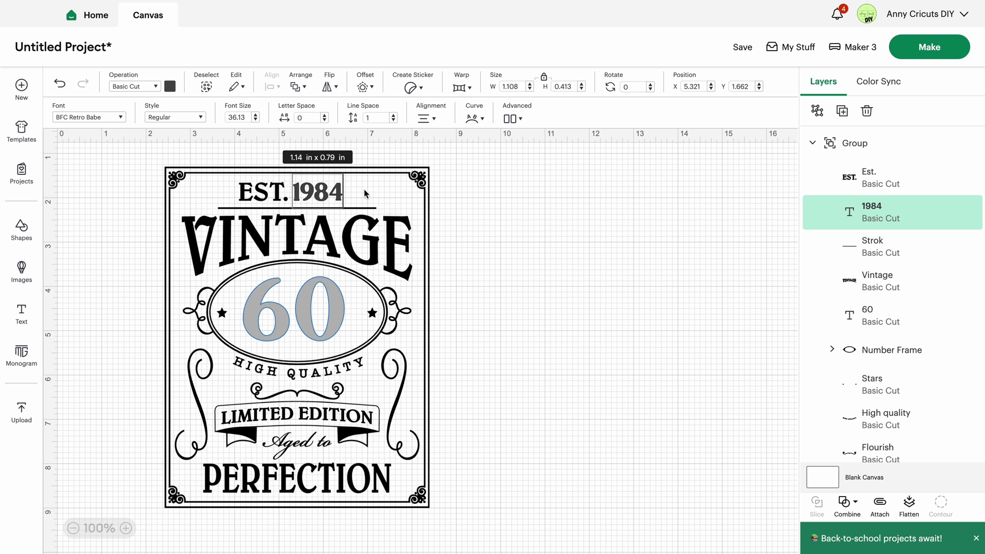
left_click(528, 227)
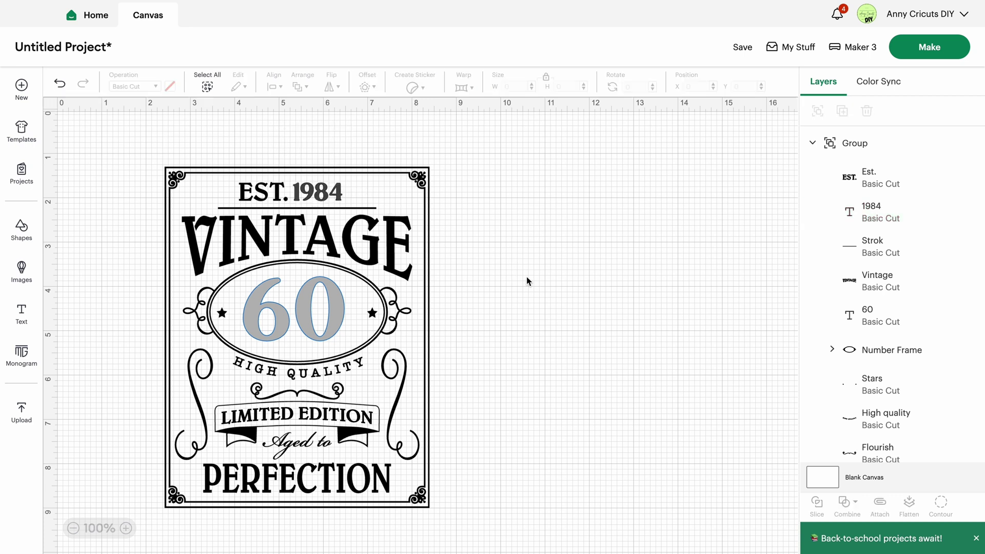
Change the large number inside the oval frame to 40
double_click(303, 314)
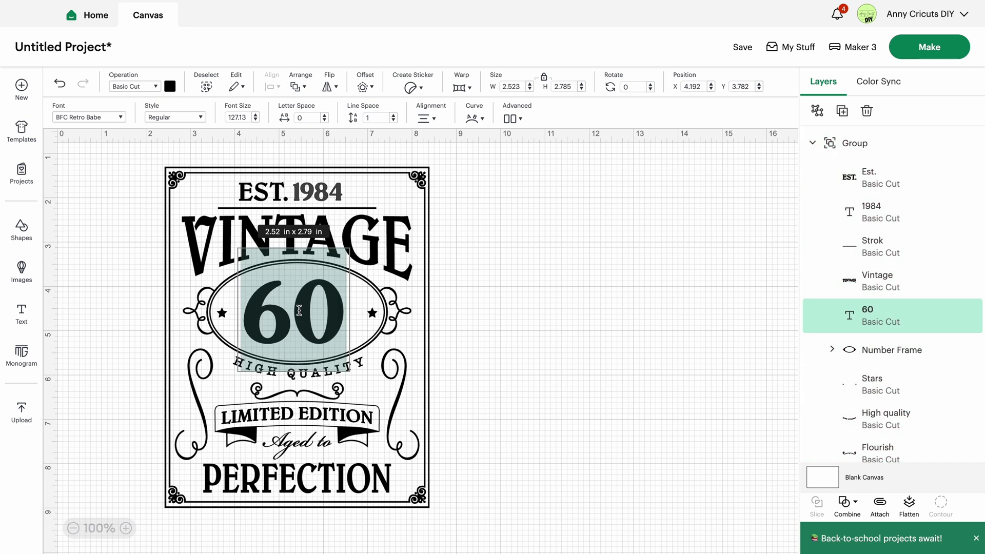
type("4")
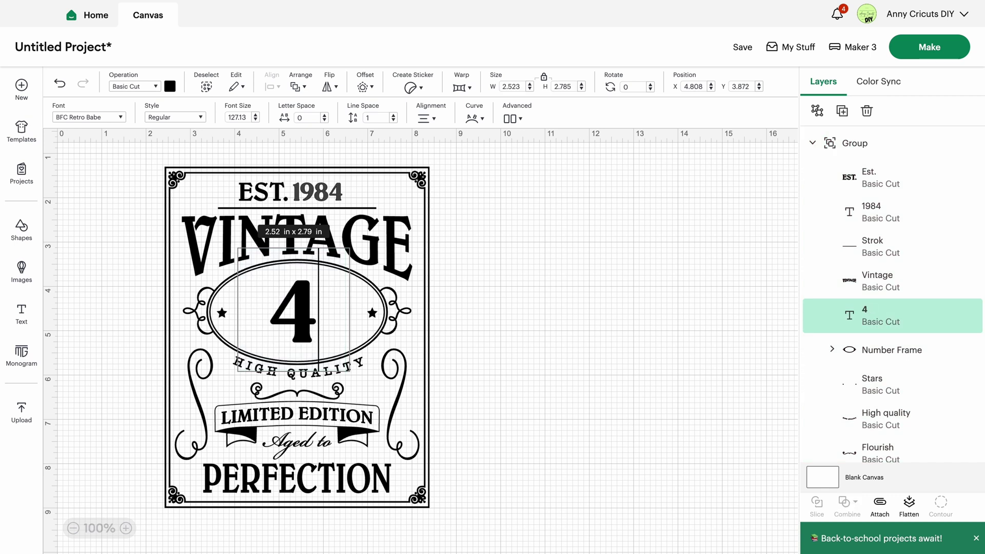
type("0")
left_click(230, 272)
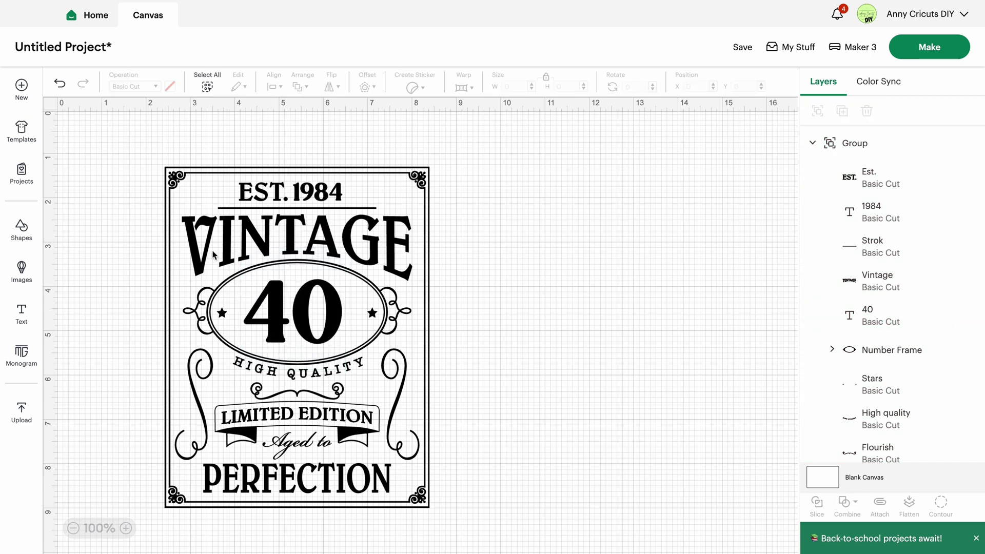
Attach all layers of the vintage label design and move it slightly right on the canvas
left_click_drag(158, 154, 435, 512)
left_click(880, 504)
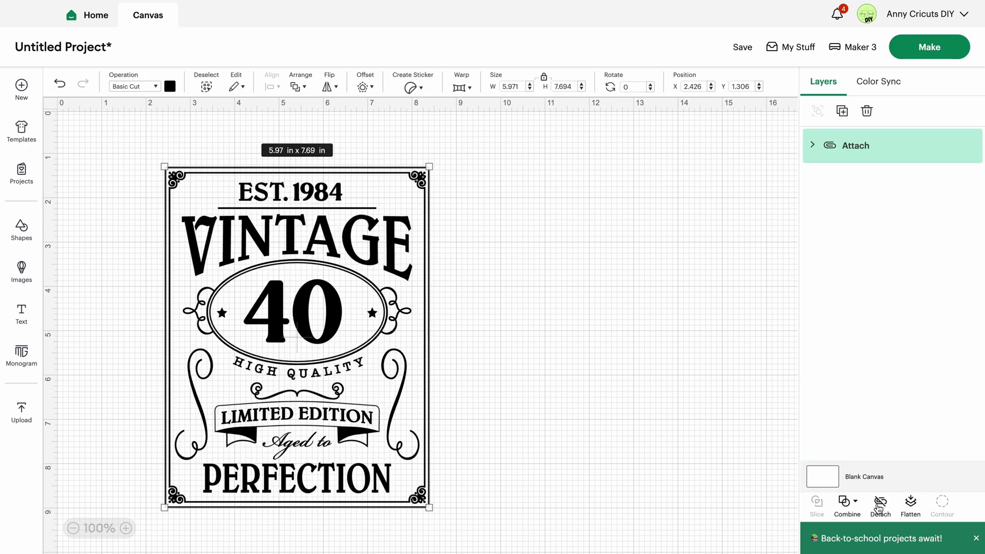
left_click(514, 329)
left_click_drag(373, 339, 443, 331)
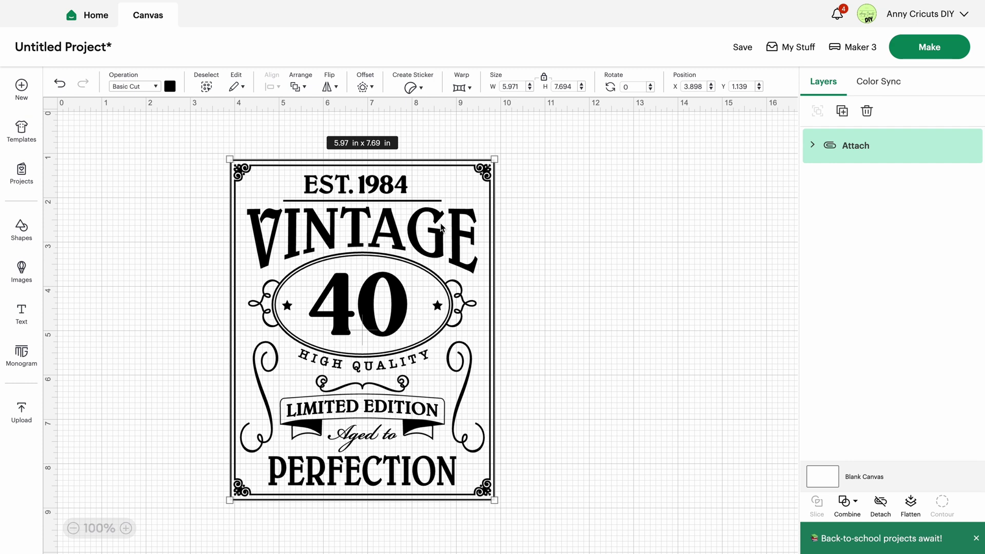
Scale down the label design, set its width to 3 in, and reposition it on the canvas
left_click_drag(491, 151, 368, 325)
left_click_drag(326, 398, 383, 338)
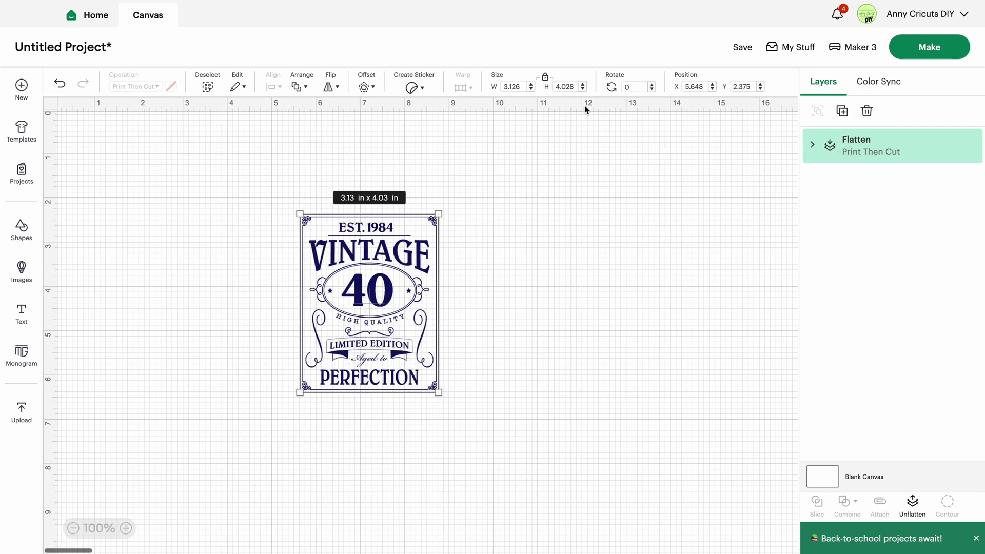
left_click(519, 87)
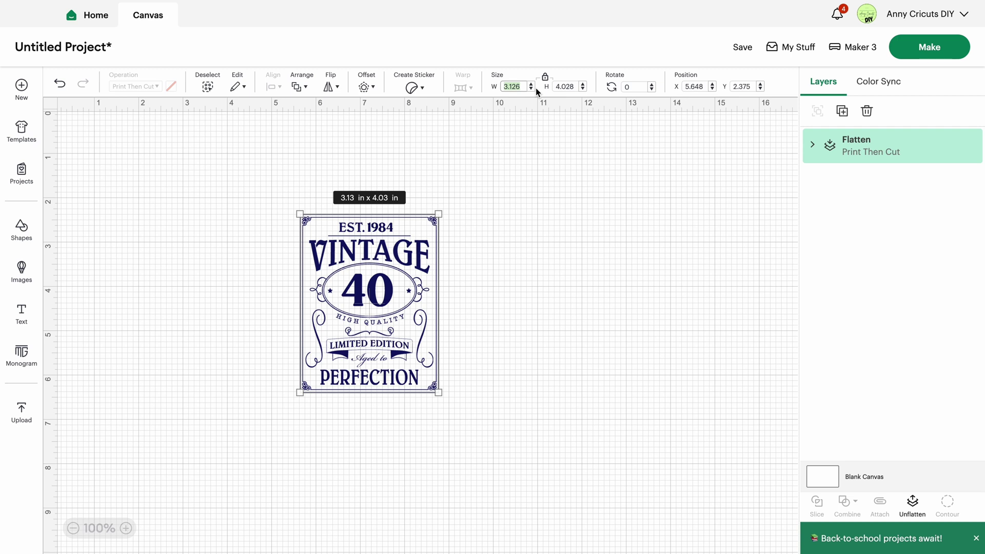
type("3")
key("Return")
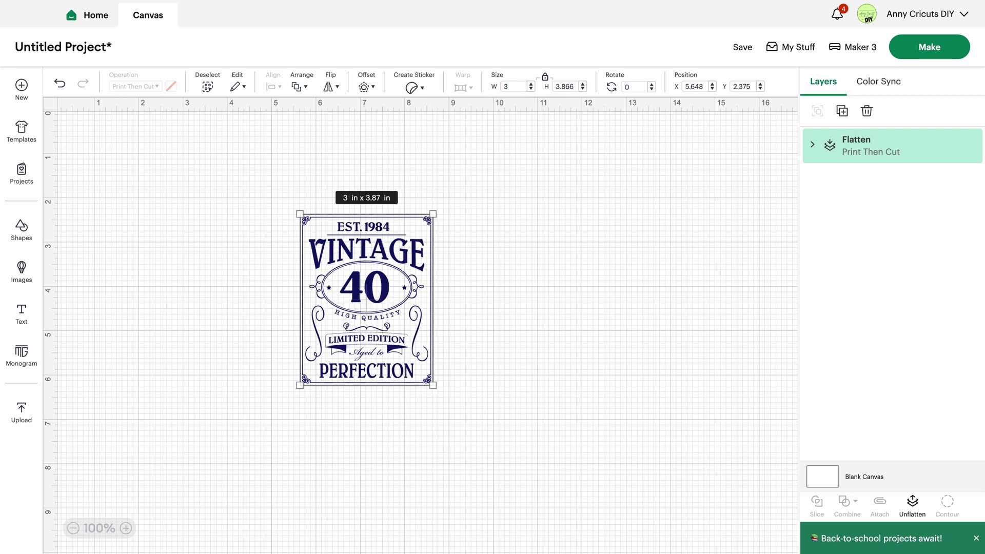
left_click(534, 211)
left_click_drag(382, 287, 362, 257)
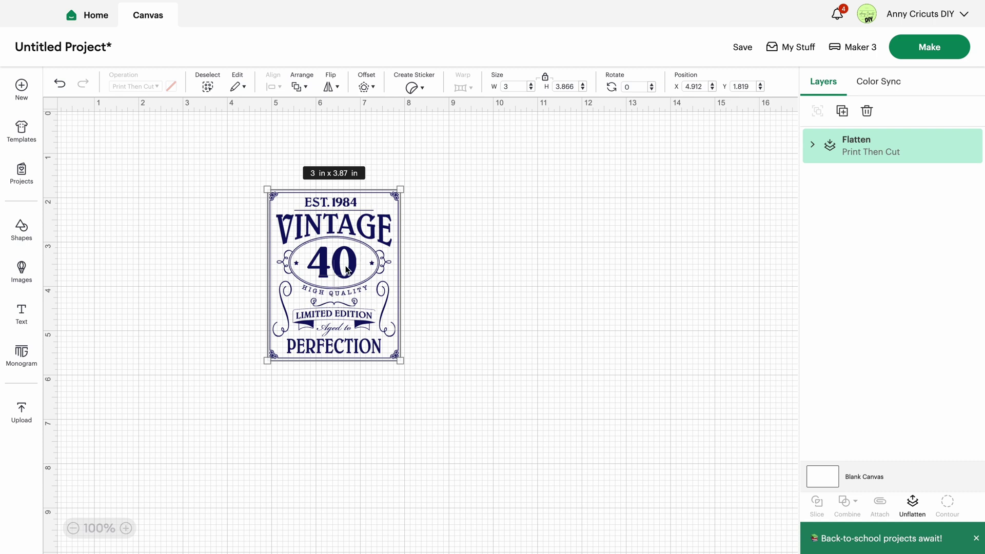
Insert a square, enlarge it to about 3.9 in per side, and place it over the label design
left_click(36, 234)
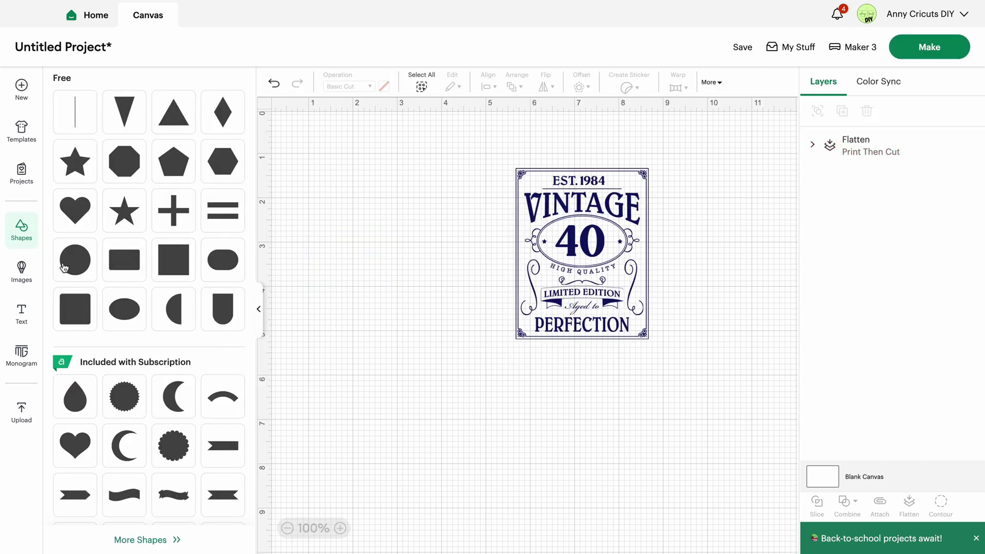
left_click(183, 269)
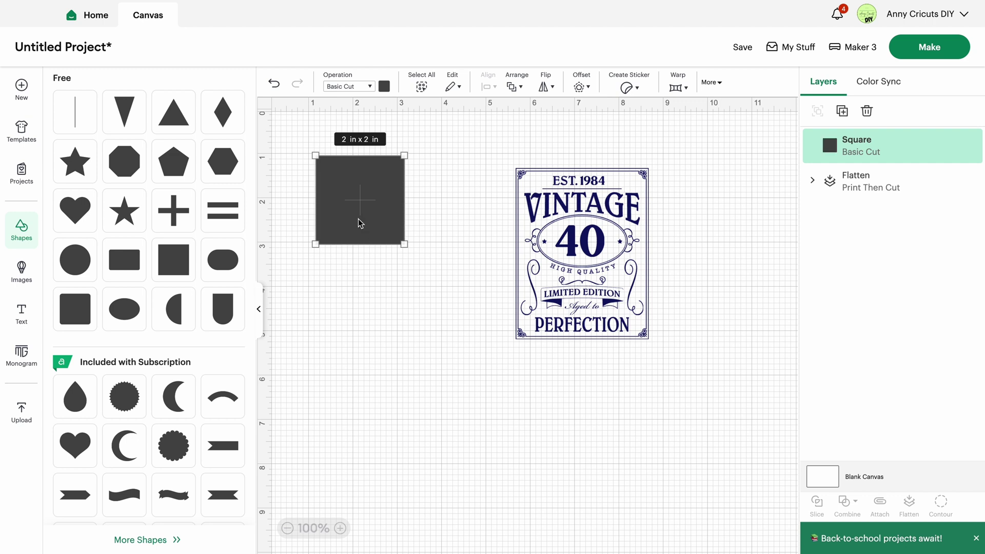
left_click_drag(358, 222, 387, 239)
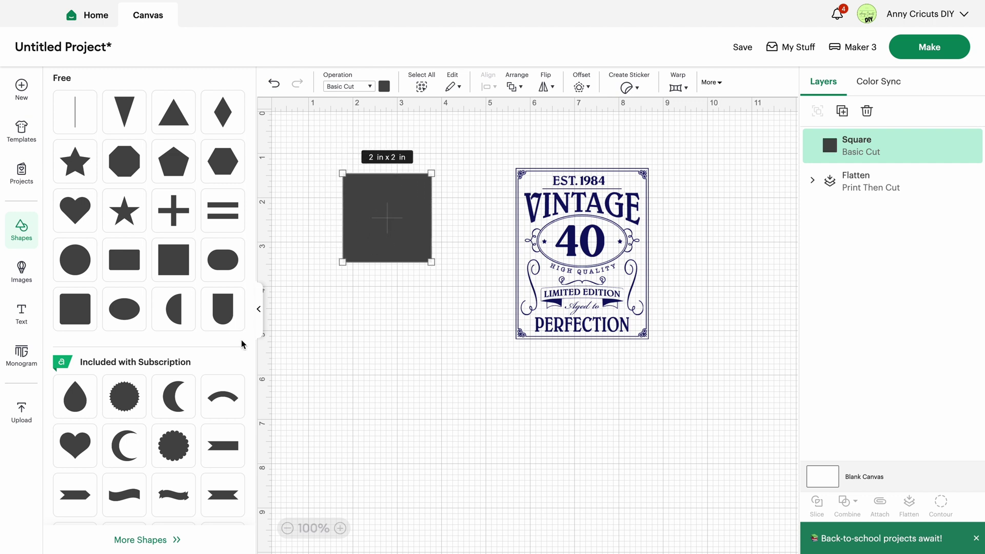
left_click(258, 308)
left_click_drag(173, 227, 430, 326)
Unlock the square's proportions and reshape it to about 3.18 × 3.92 in
left_click(546, 77)
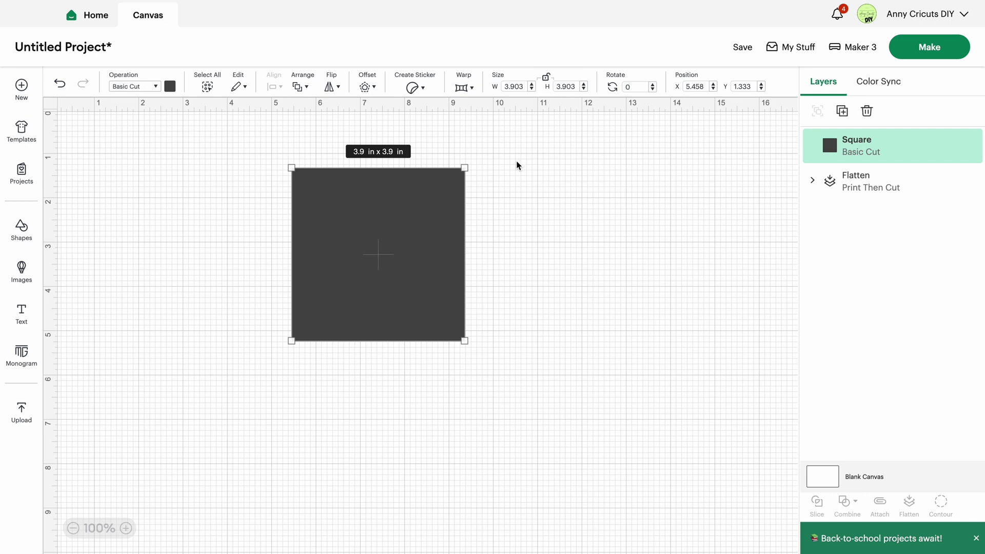
left_click_drag(466, 165, 434, 166)
left_click_drag(409, 200, 414, 199)
Send the reshaped square to the back, behind the label design
right_click(413, 199)
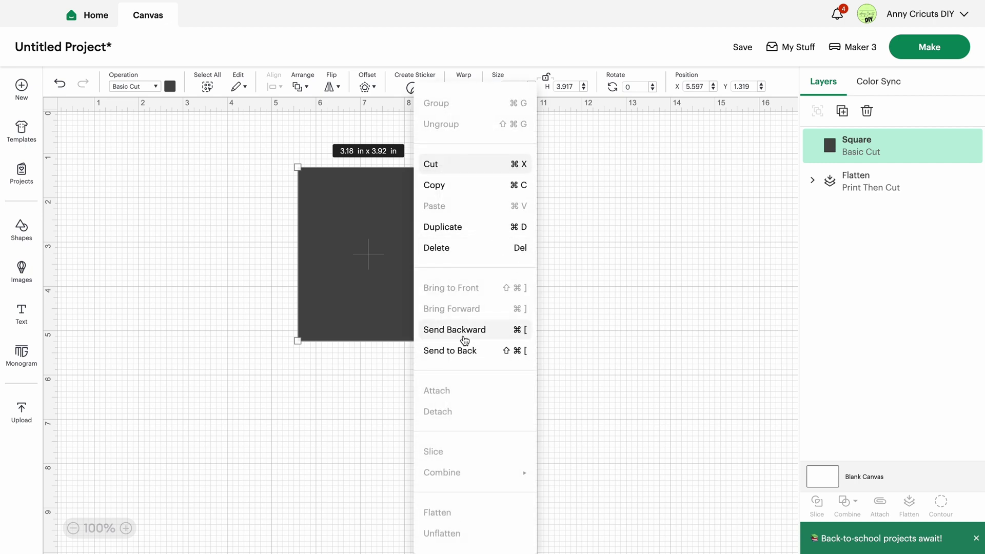
left_click(458, 351)
left_click(384, 279)
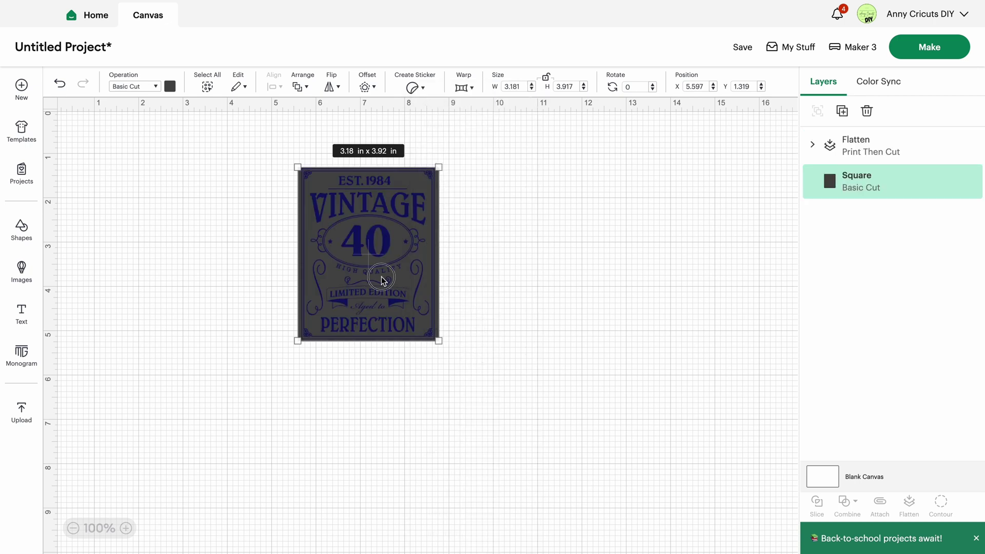
Fine-tune the backing rectangle to about 3.07 × 3.94 in so it leaves a thin border around the label
left_click(439, 168)
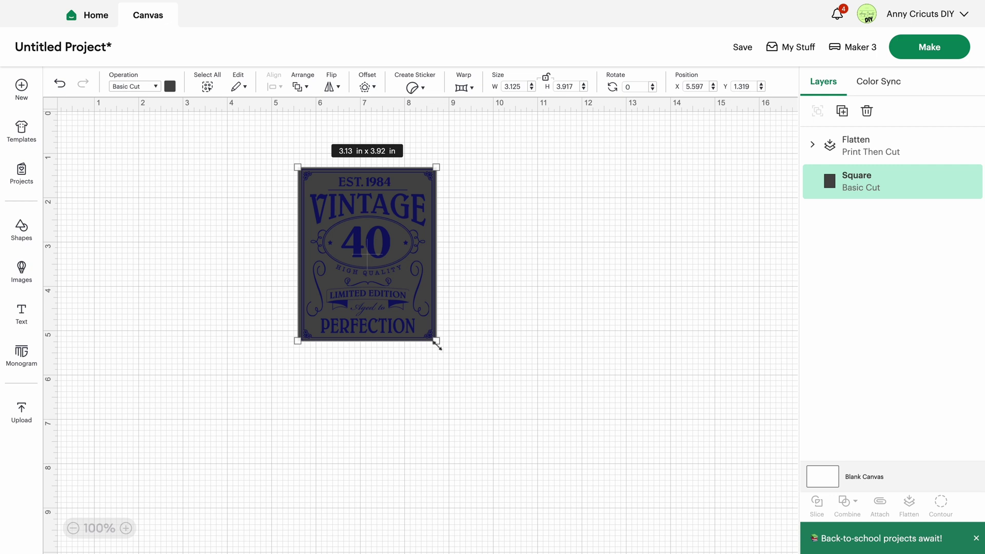
left_click_drag(438, 346, 438, 345)
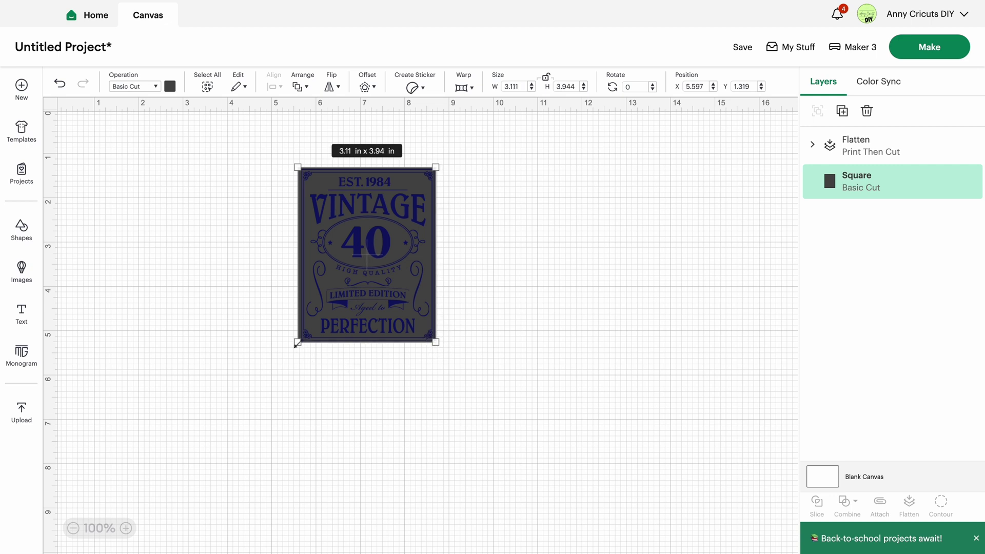
left_click_drag(296, 345, 300, 345)
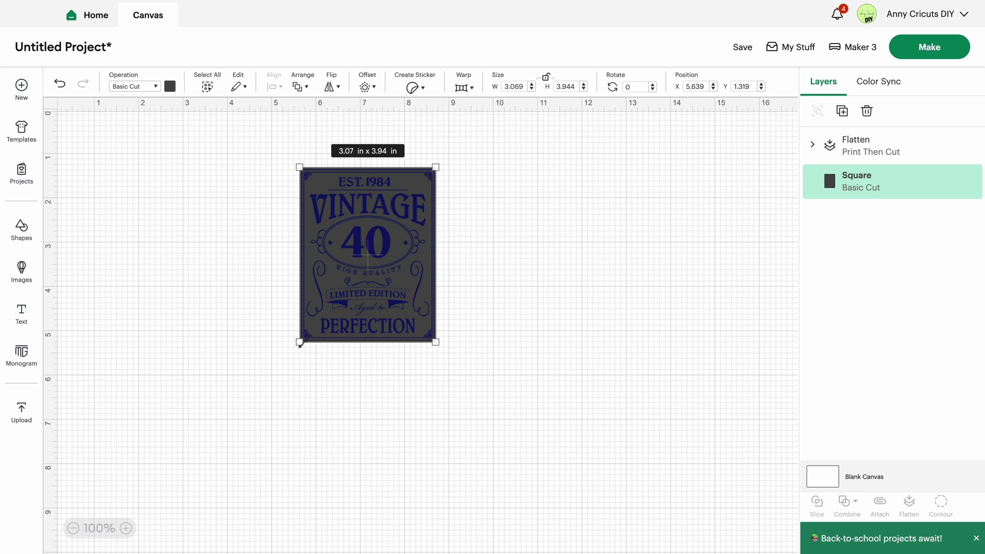
left_click(529, 327)
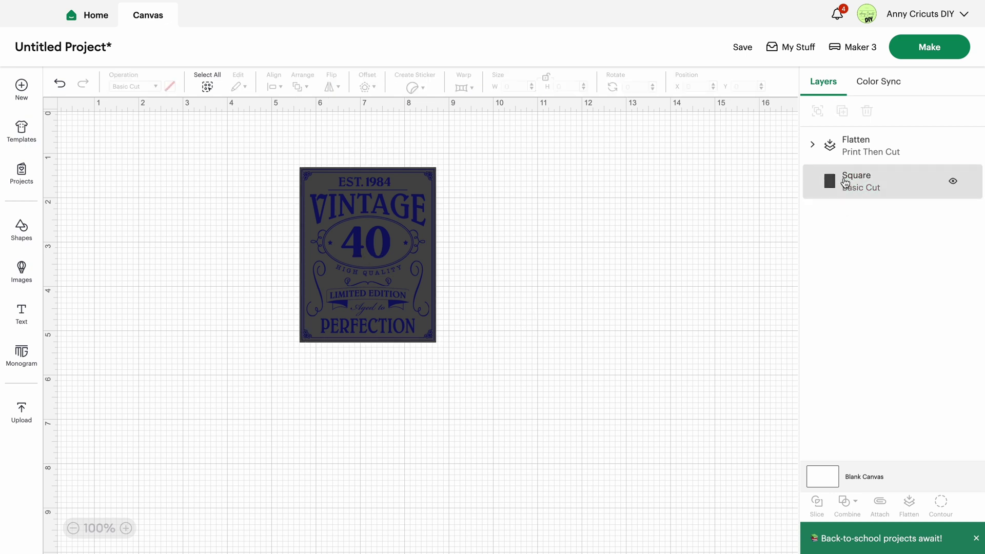
Recolor the backing rectangle white
left_click(845, 182)
left_click(169, 87)
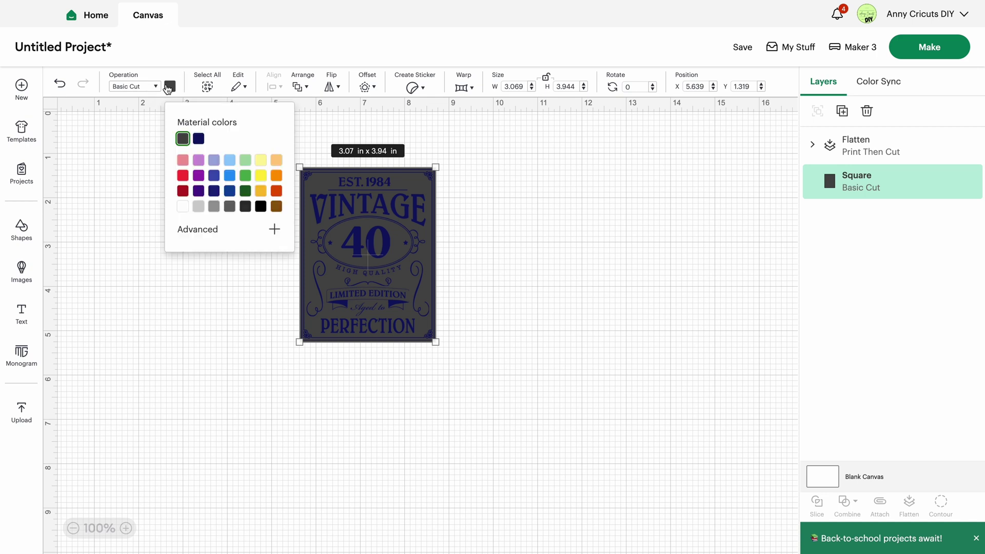
left_click(182, 206)
left_click(721, 440)
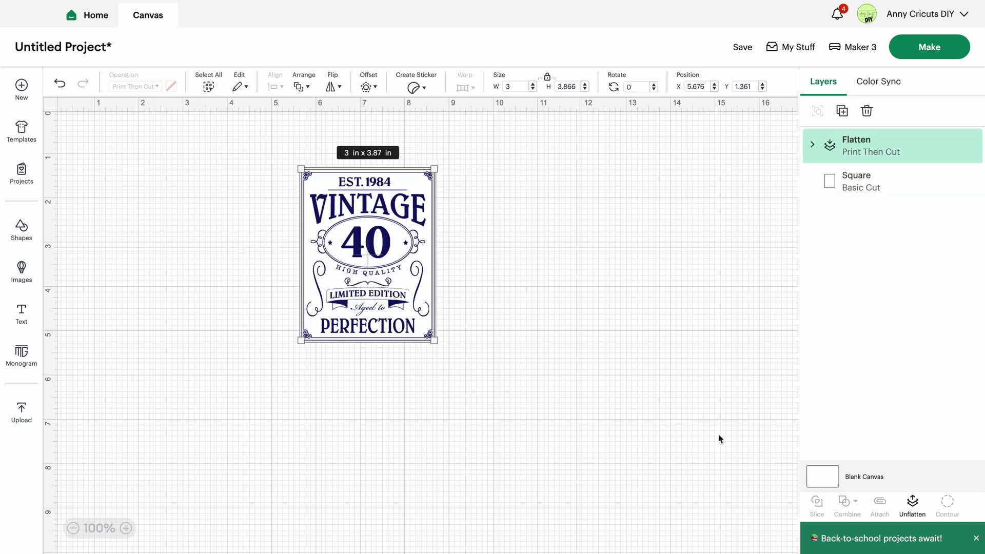
Unflatten the label design and recolor it white
left_click(912, 502)
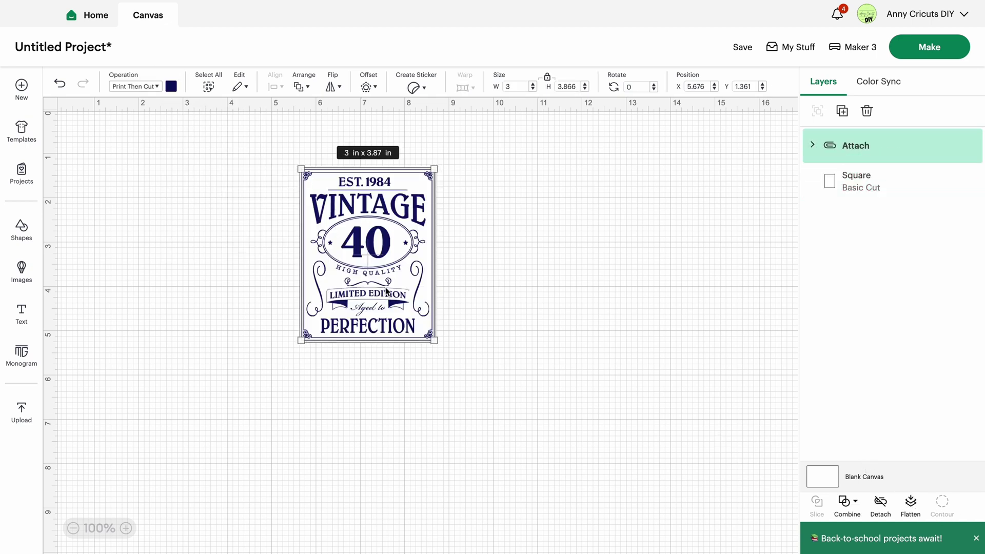
left_click(171, 86)
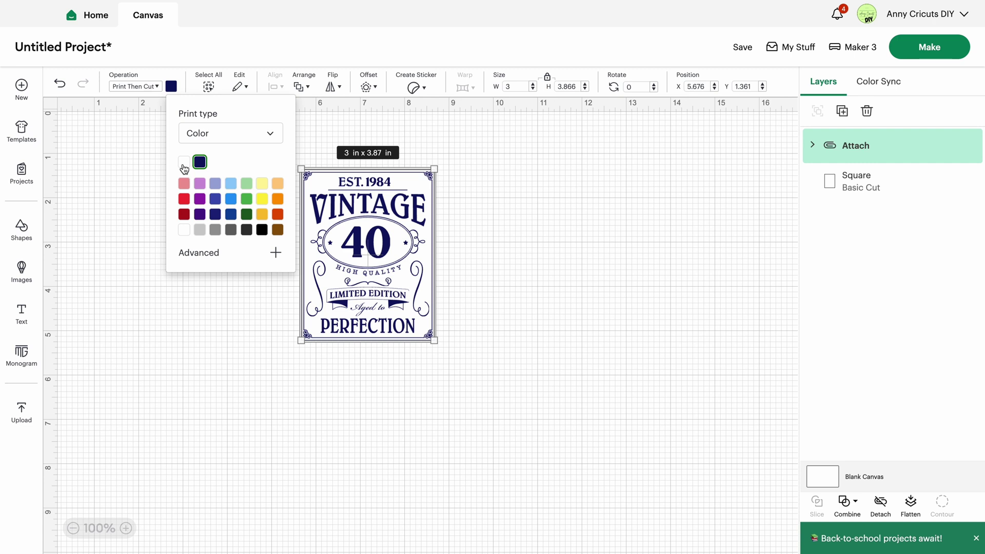
left_click(185, 164)
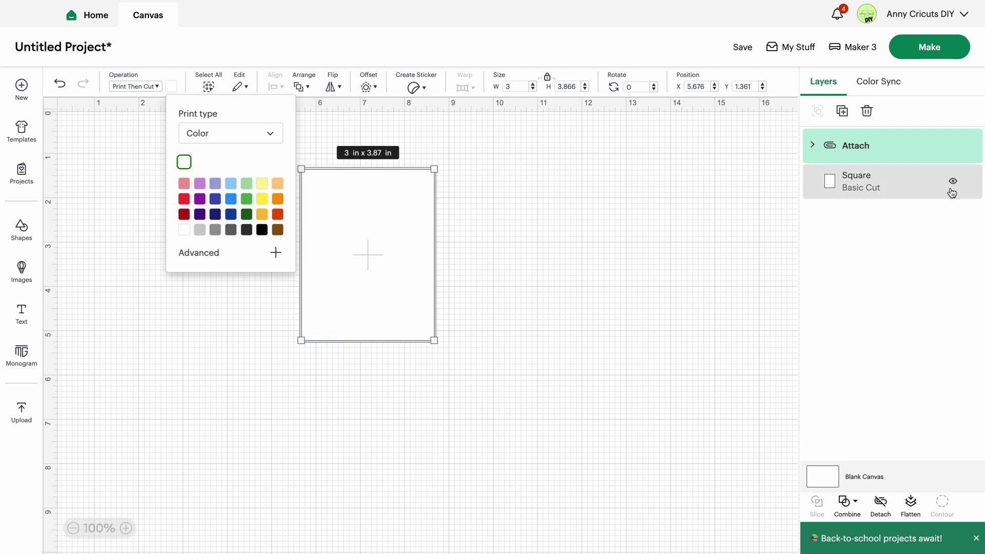
Recolor the backing rectangle navy blue and deepen it to a darker, more saturated custom shade
left_click(883, 196)
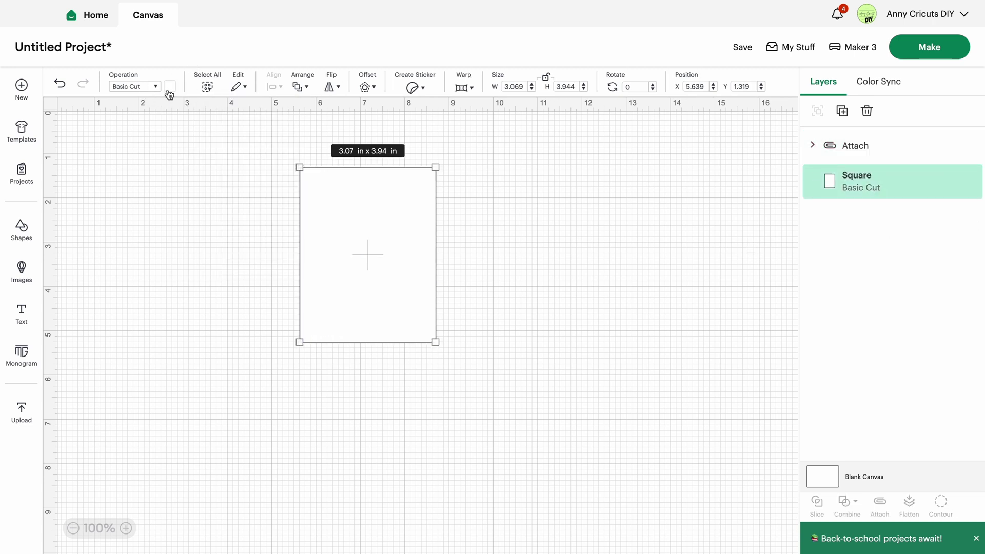
left_click(170, 88)
left_click(213, 193)
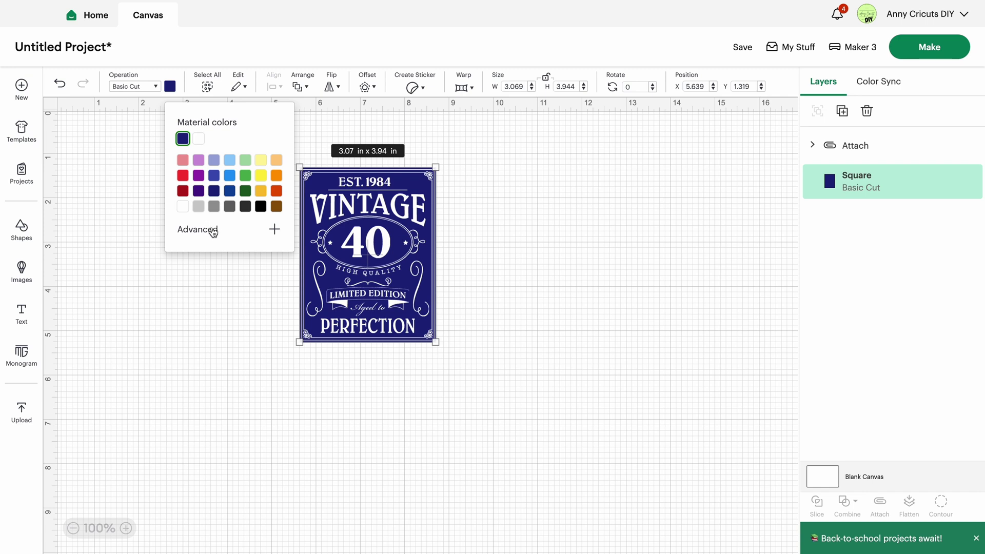
left_click(212, 235)
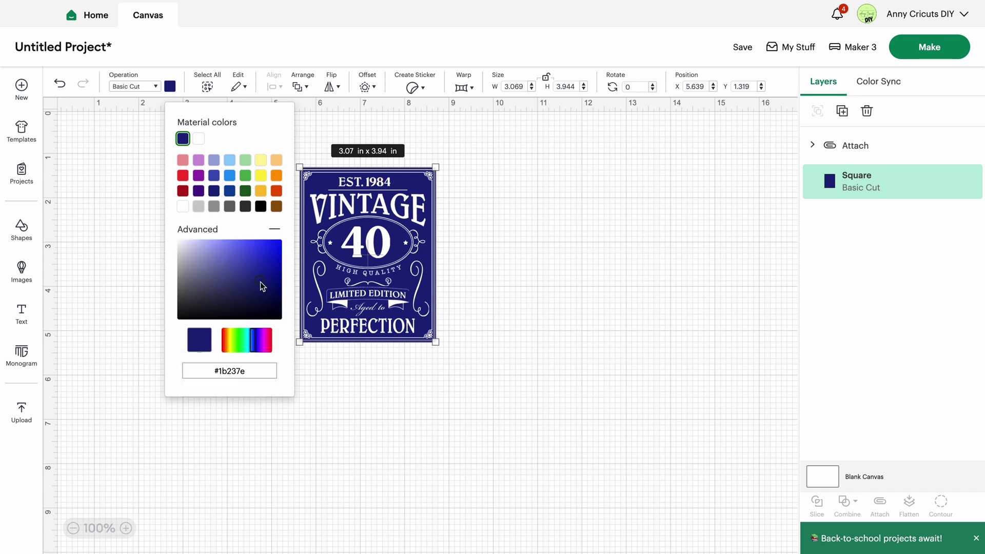
mouse_move(263, 286)
left_mouse_down()
mouse_move(284, 286)
mouse_move(275, 288)
left_mouse_up()
Flatten the label design and backing rectangle together into one Print Then Cut image and shift it on the canvas
left_click_drag(277, 147, 464, 352)
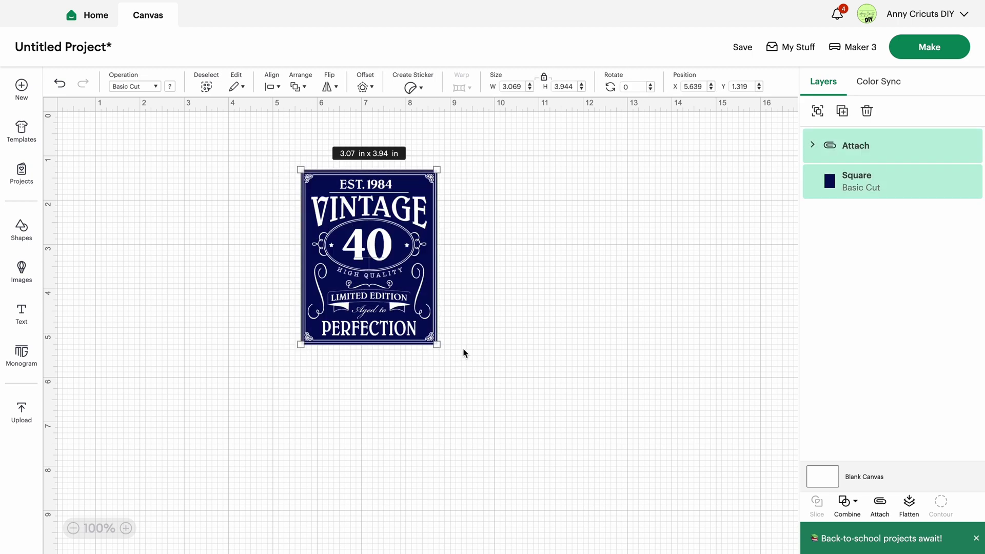
left_click(907, 505)
left_click(599, 401)
left_click_drag(414, 298, 463, 319)
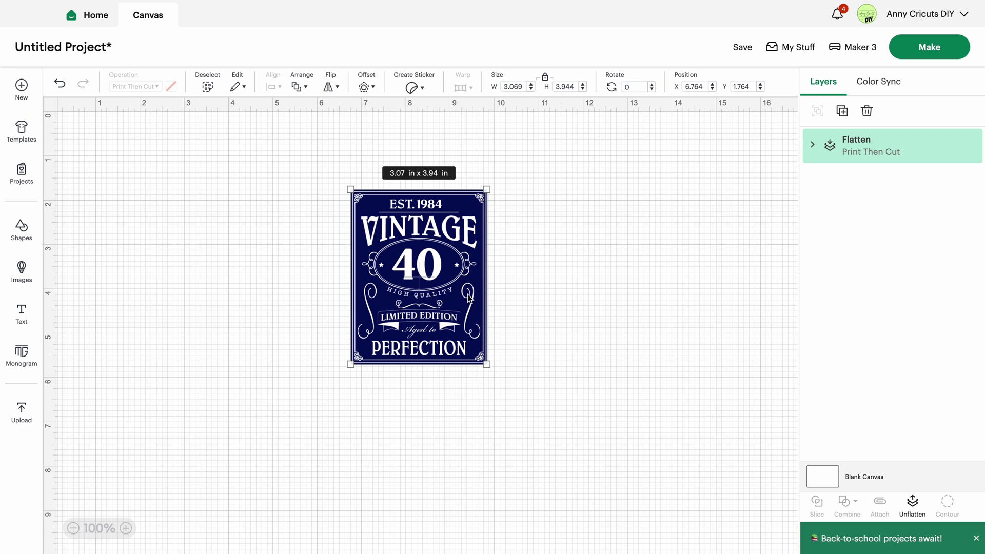
Set the flattened label's width to 3 in and reposition it on the canvas
left_click(521, 85)
type("3")
key("Return")
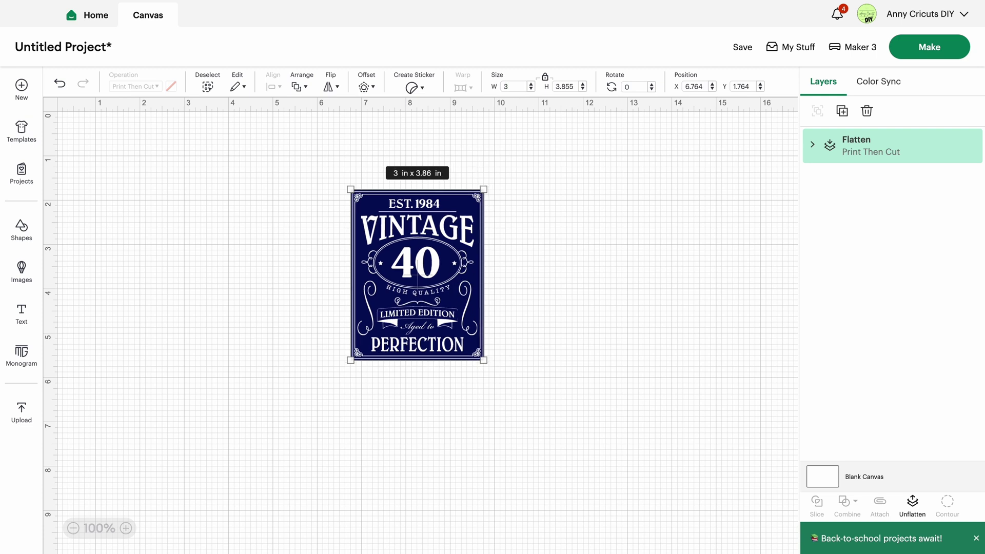
left_click(648, 276)
left_click_drag(448, 281, 322, 283)
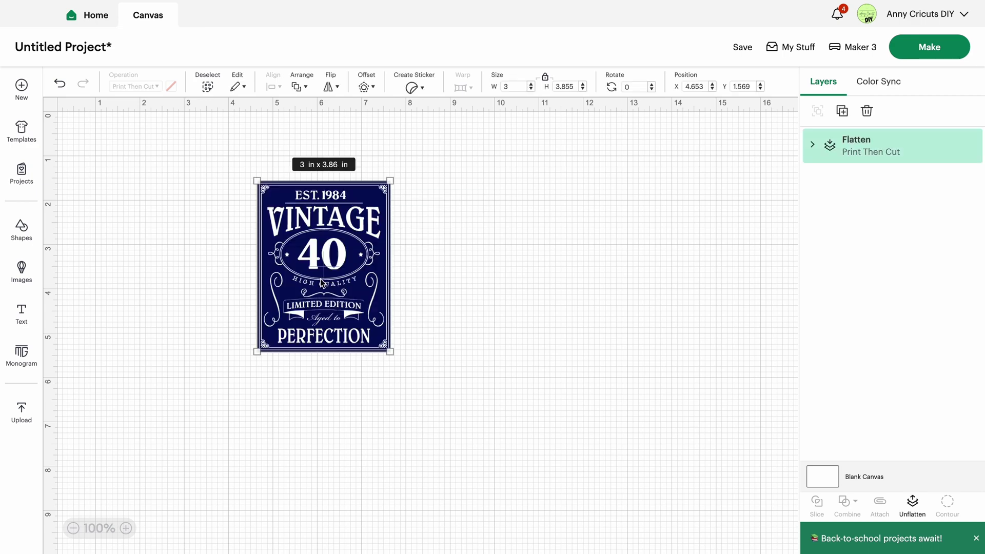
Proceed to mat preparation without saving the project and apply 4 project copies
left_click(930, 46)
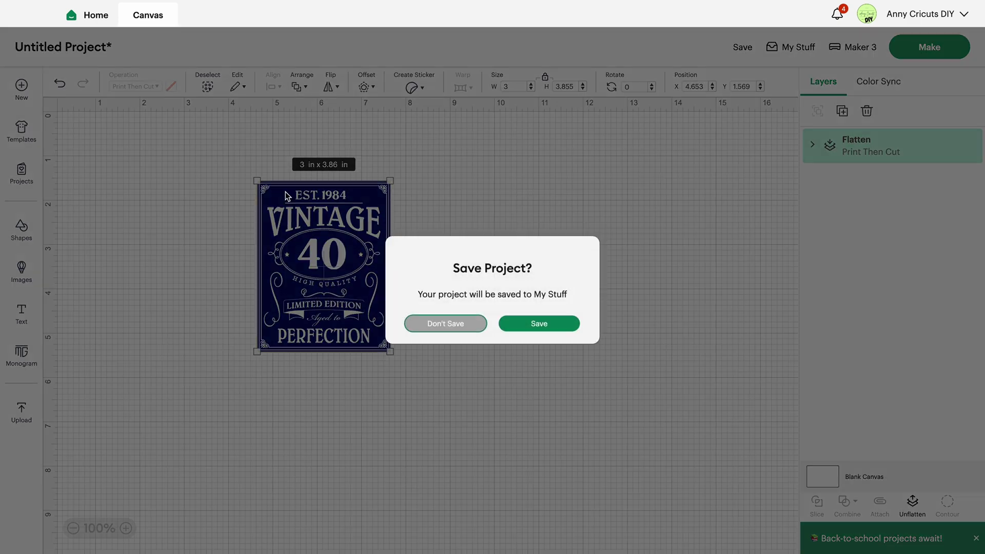
left_click(450, 327)
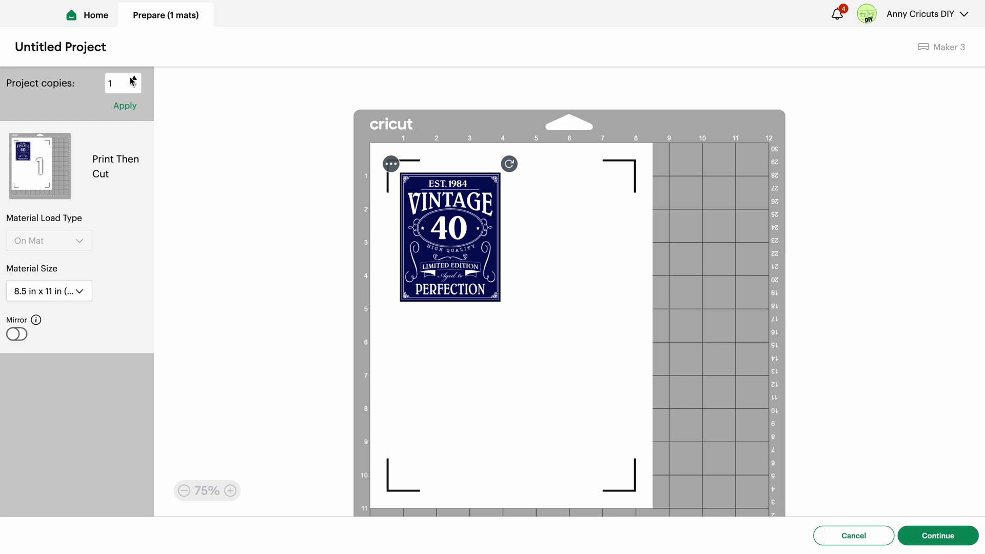
left_click(135, 80)
left_click(134, 79)
left_click(135, 79)
left_click(123, 107)
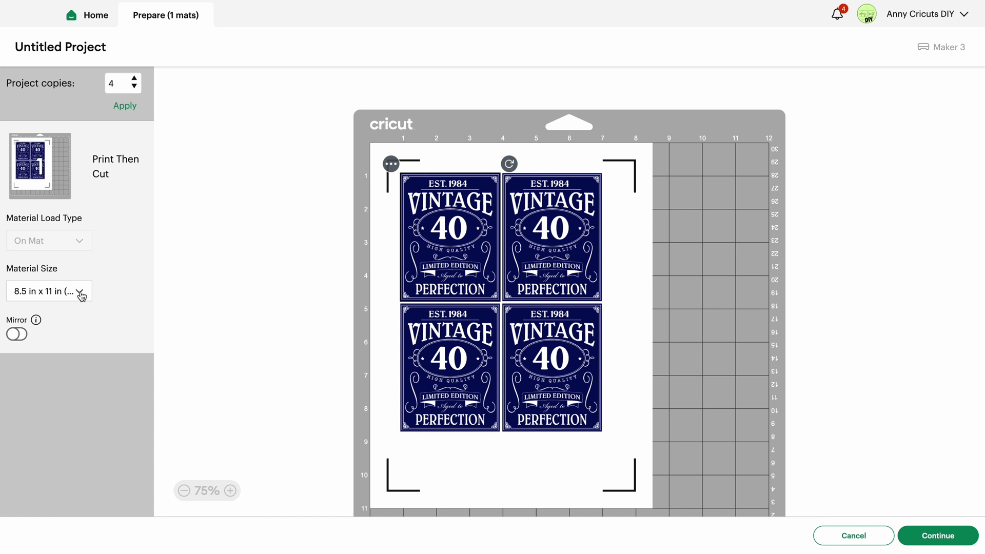
Keep the material size at 8.5 in x 11 in (Letter) and continue to the make stage
left_click(82, 293)
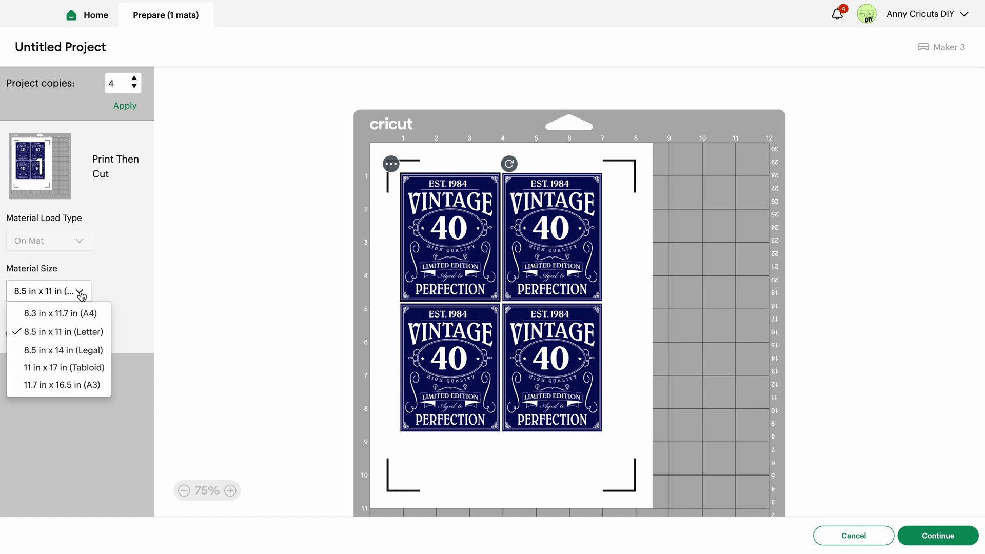
left_click(57, 332)
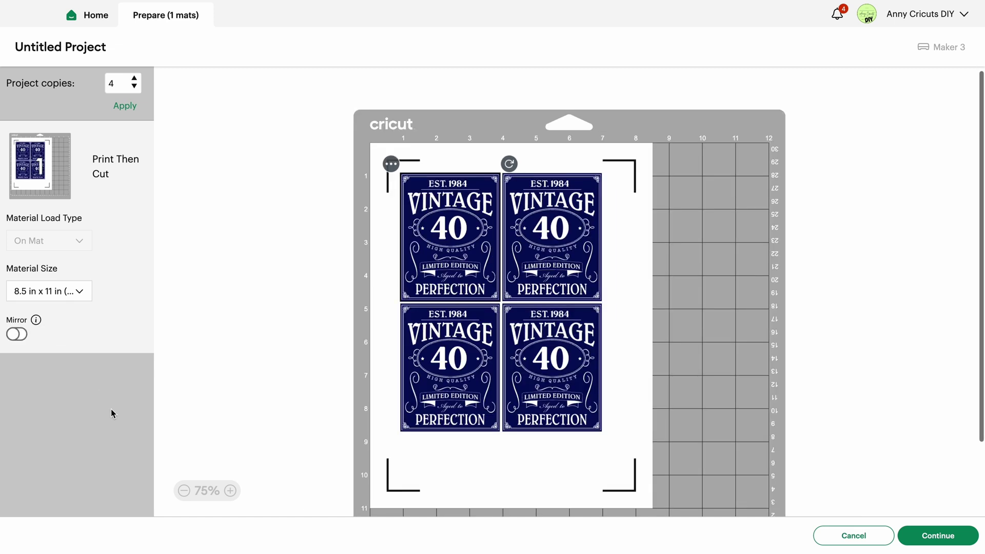
left_click(965, 537)
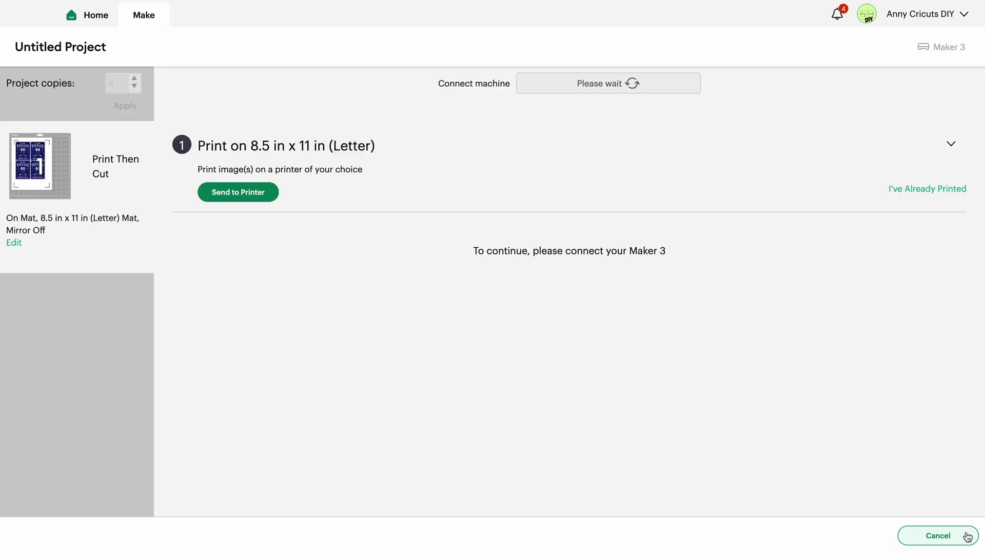
Send the label sheet to the Canon G6000 series printer with bleed on and the system print dialog enabled
left_click(261, 200)
left_click(594, 174)
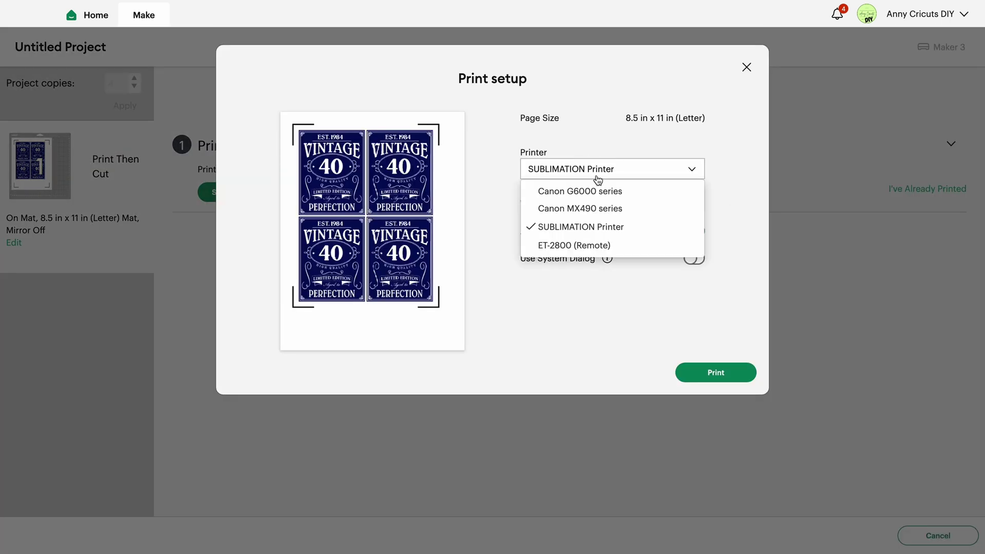
left_click(592, 191)
left_click(695, 257)
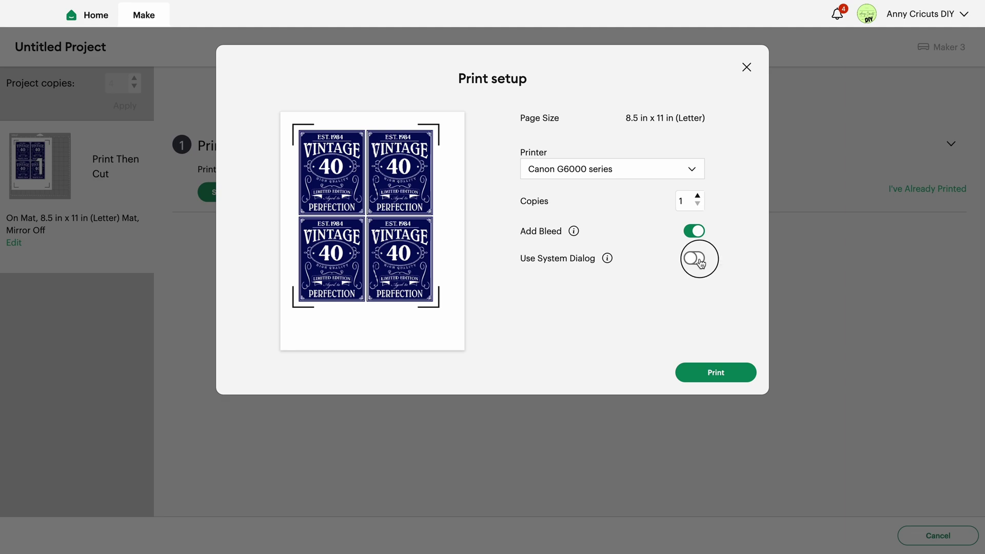
left_click(721, 380)
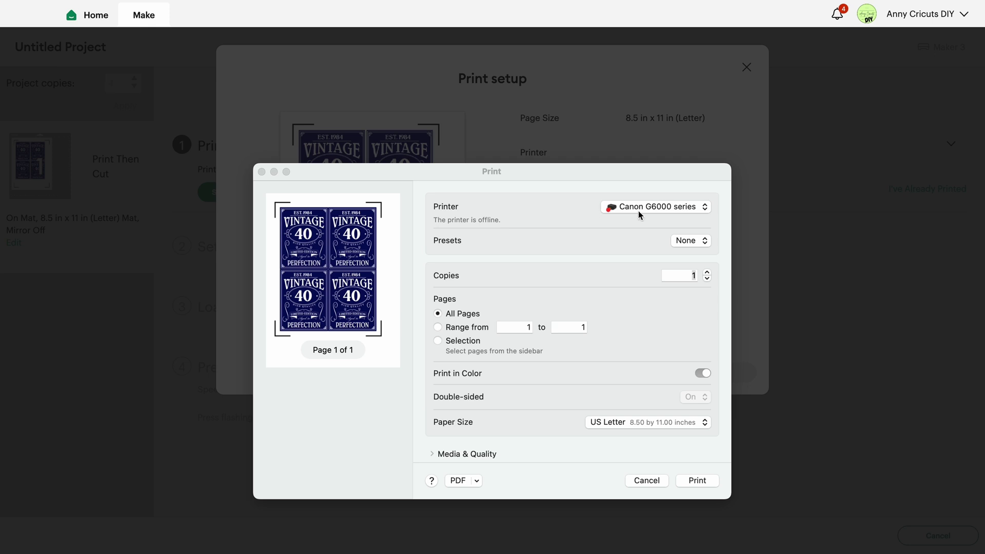
Keep the Canon G6000 series printer and set the feed to Rear Tray, the media type to Photo and the quality to Best
left_click(646, 209)
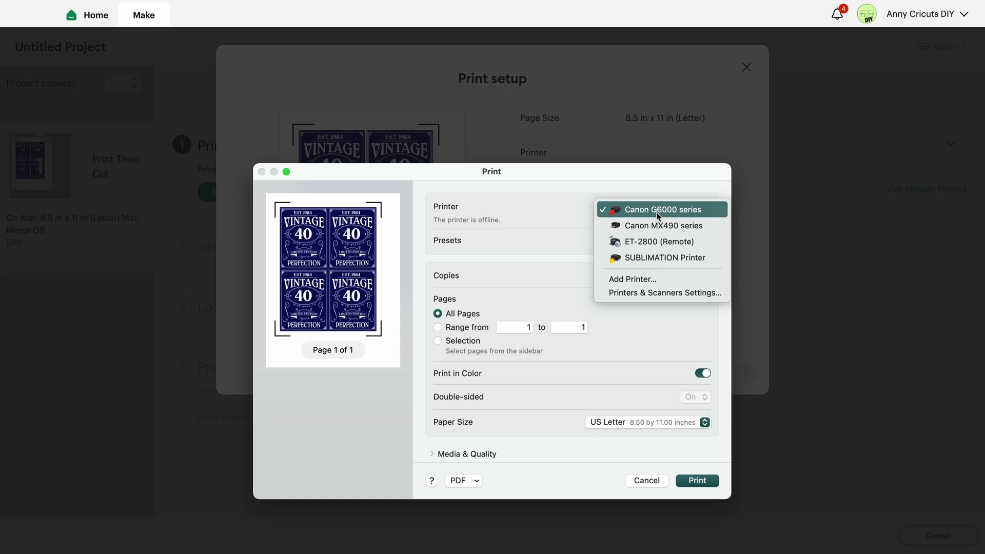
left_click(656, 213)
scroll(654, 319, "down", 3)
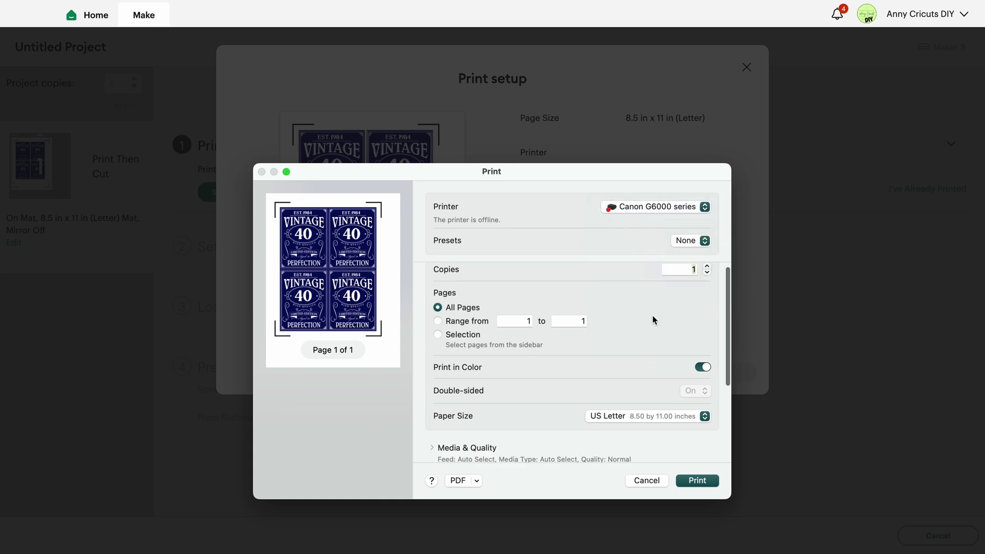
scroll(652, 321, "down", 3)
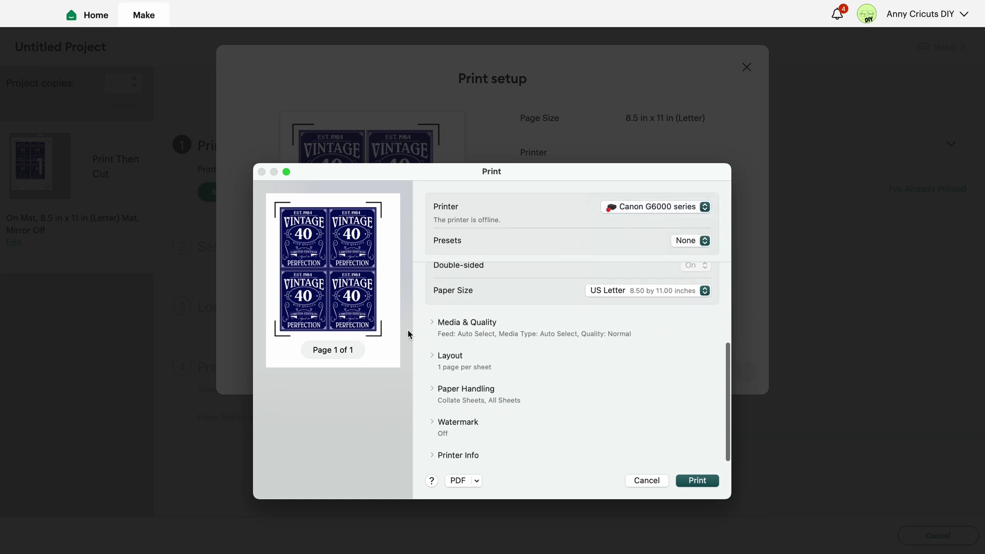
left_click(433, 322)
left_click(673, 344)
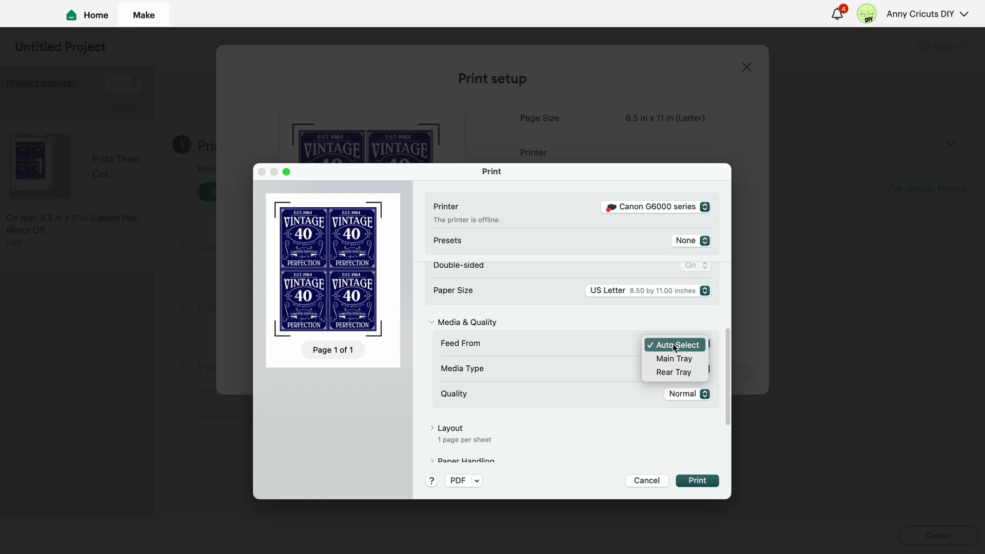
left_click(682, 371)
left_click(671, 370)
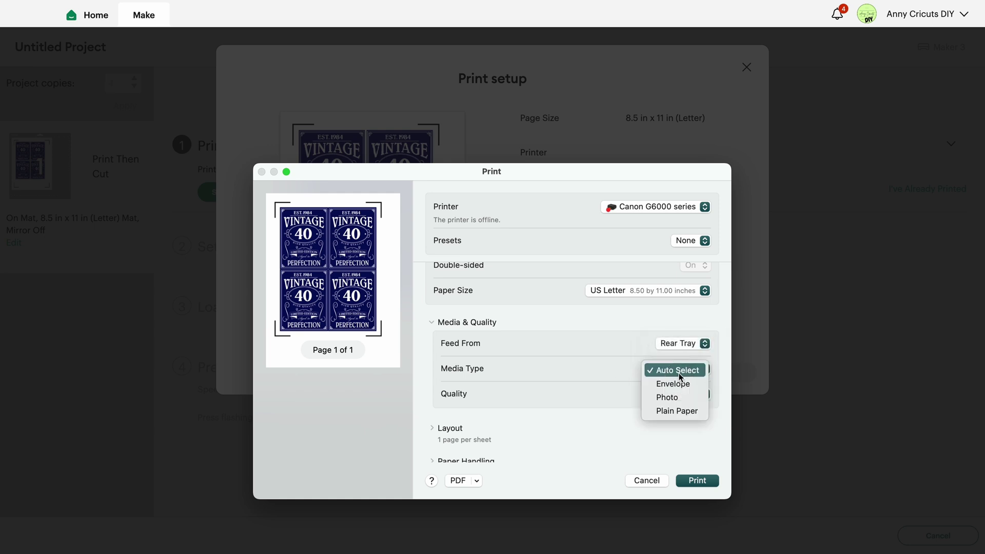
left_click(678, 399)
left_click(676, 397)
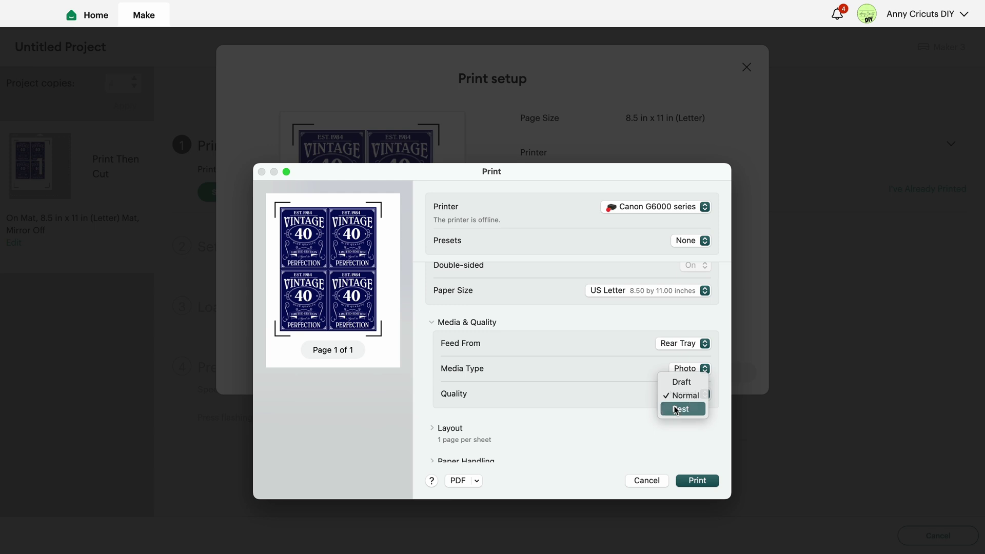
left_click(676, 408)
Review the remaining print options, adjust the number of copies and print the label sheet
scroll(568, 410, "down", 3)
scroll(568, 411, "down", 1)
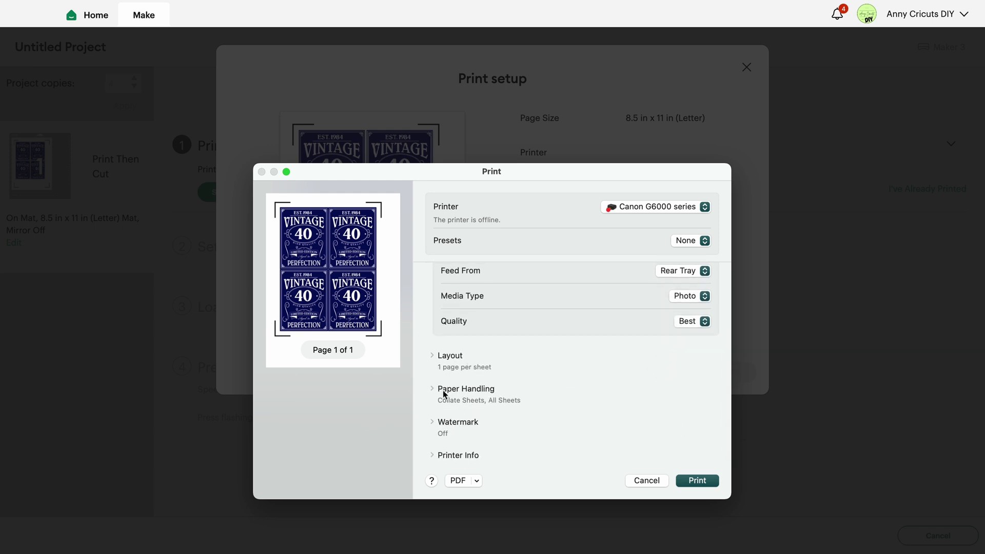
scroll(611, 400, "up", 5)
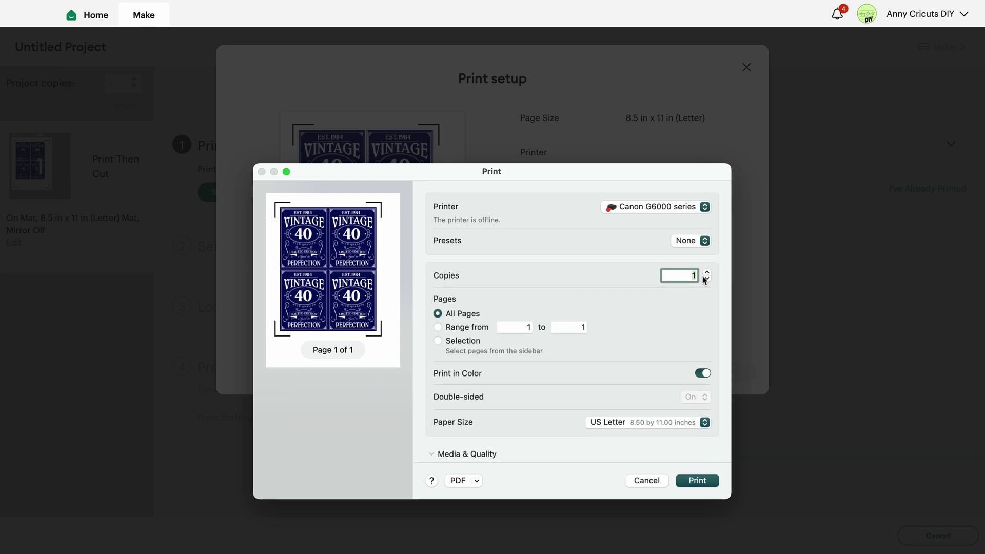
left_click(707, 272)
left_click(707, 272)
left_click(707, 272)
scroll(698, 359, "down", 5)
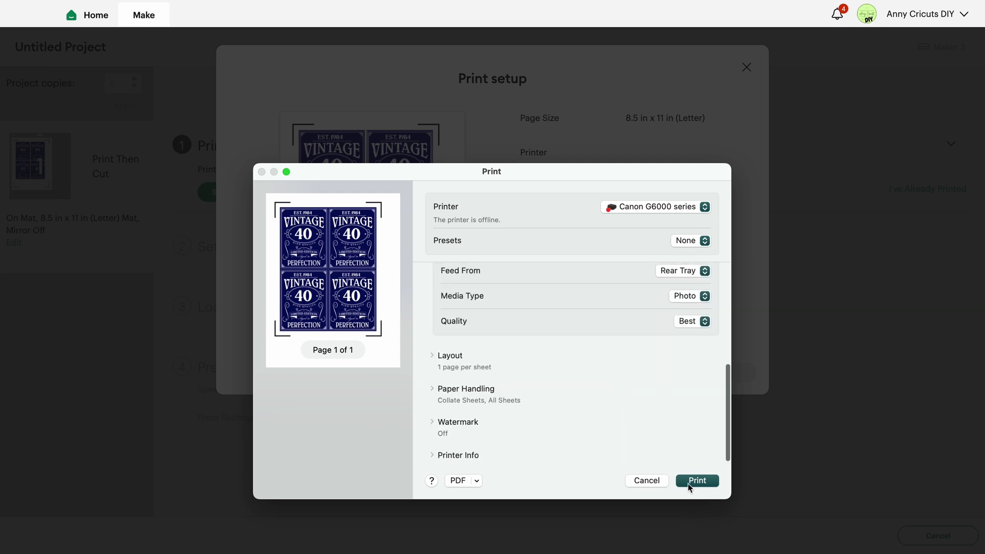
left_click(689, 481)
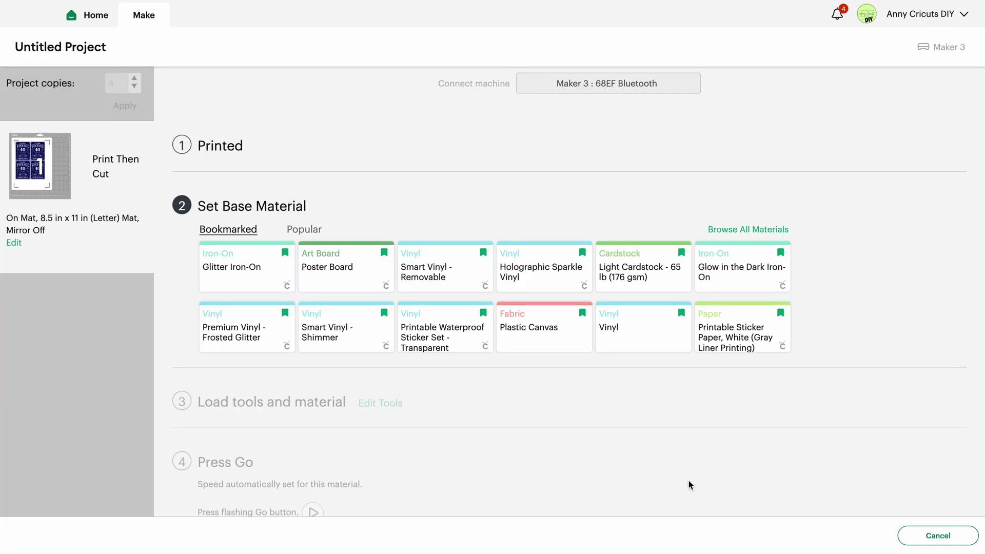
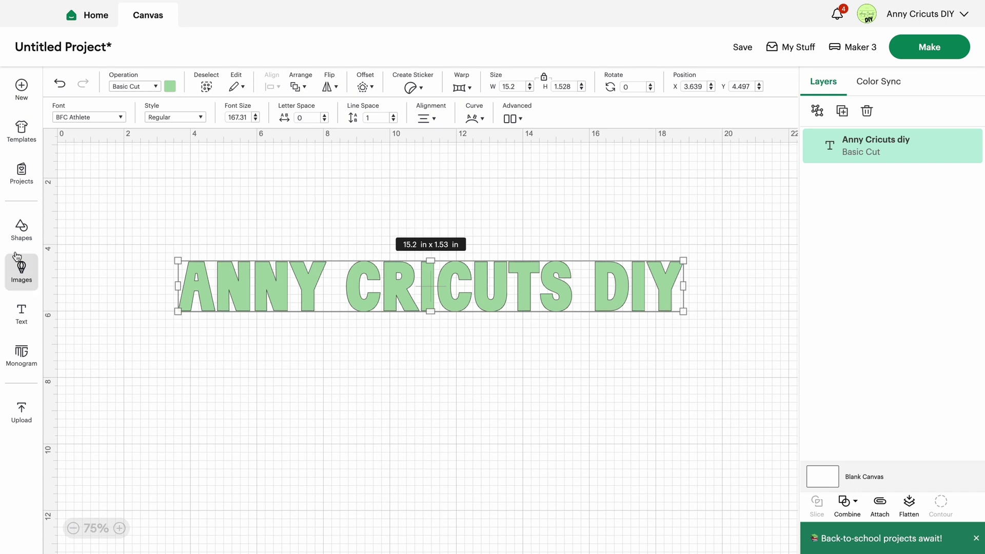
Add a rectangle from the free shapes to the canvas holding the green text
left_click(21, 228)
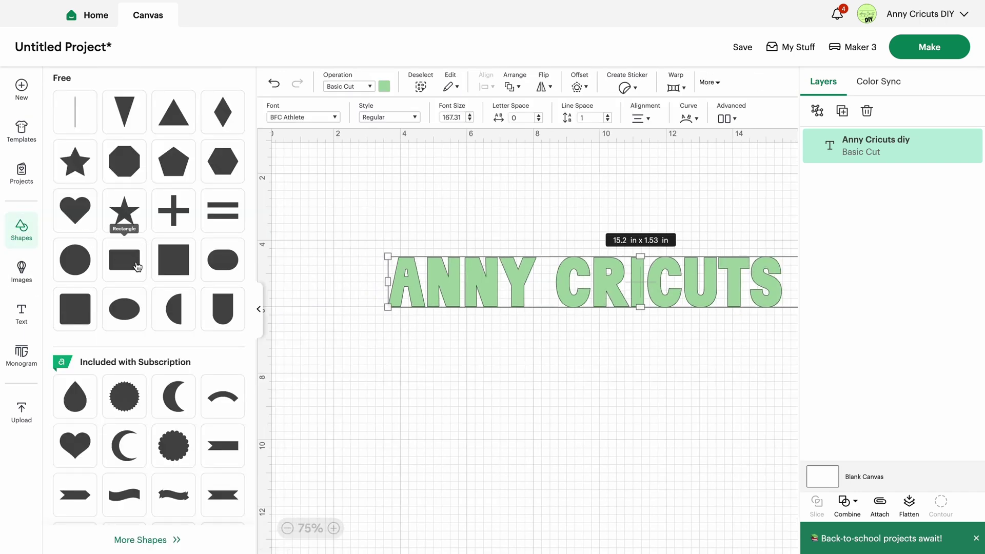
left_click(137, 267)
left_click(260, 312)
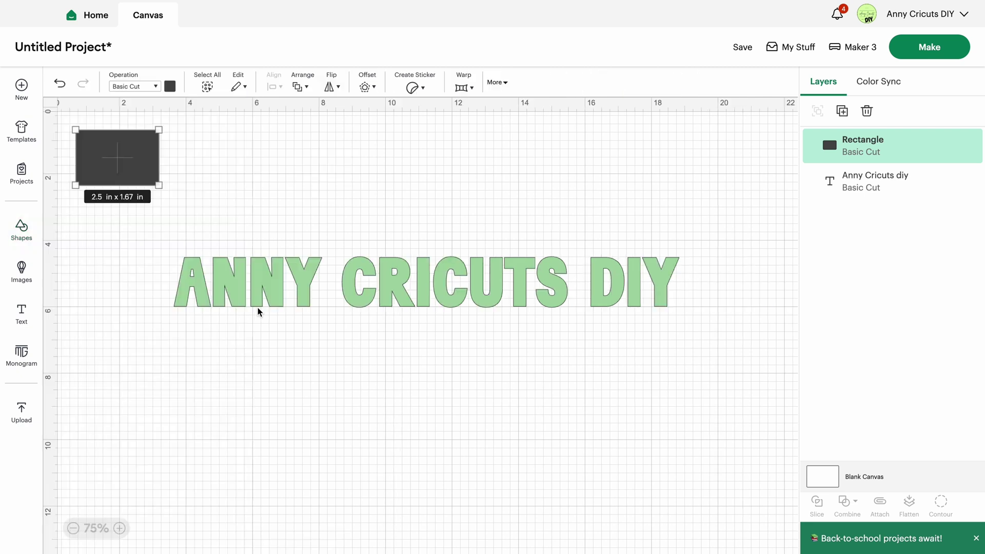
Unlock the rectangle's proportions, stretch it to about 16.09 × 2.06 in and place it over the green text
left_click_drag(116, 161, 185, 224)
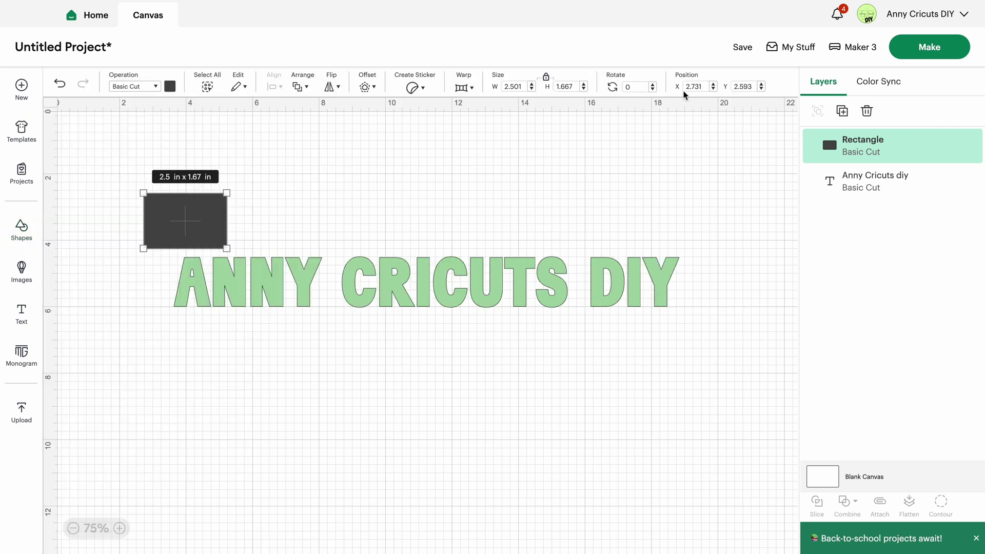
left_click(546, 78)
left_click_drag(226, 248, 679, 261)
left_click_drag(622, 236, 639, 292)
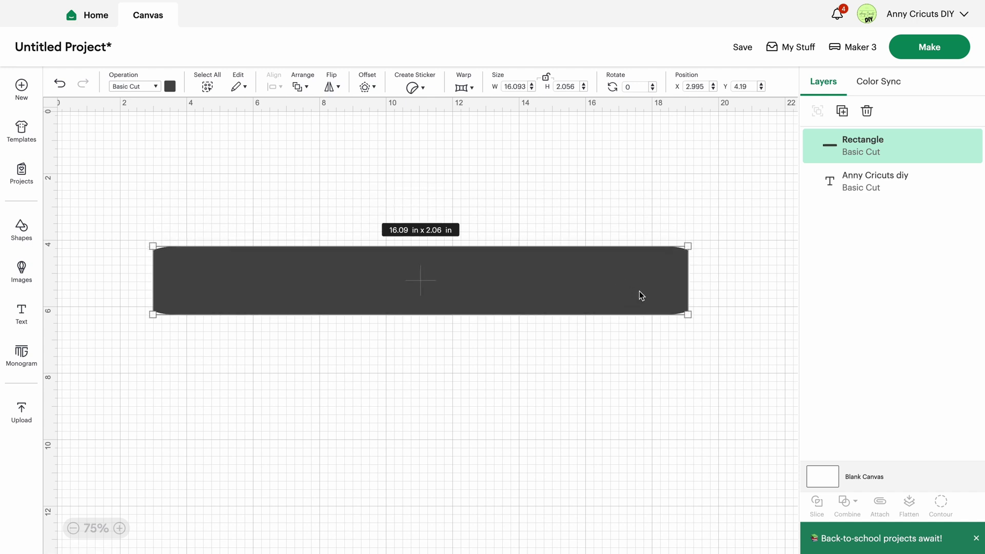
Send the rectangle behind the green text and move the text close to the rectangle's left end
right_click(422, 279)
left_click(469, 354)
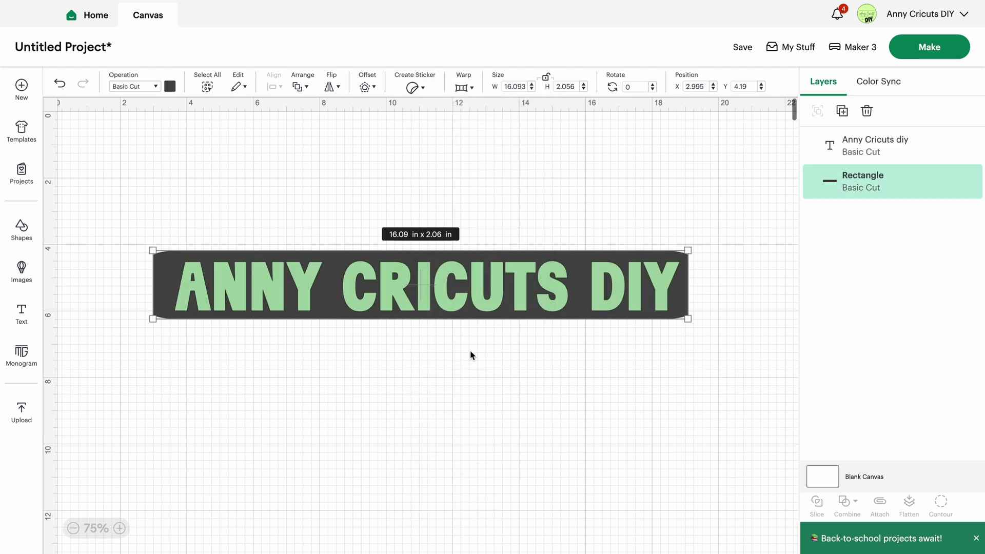
left_click_drag(479, 291, 467, 286)
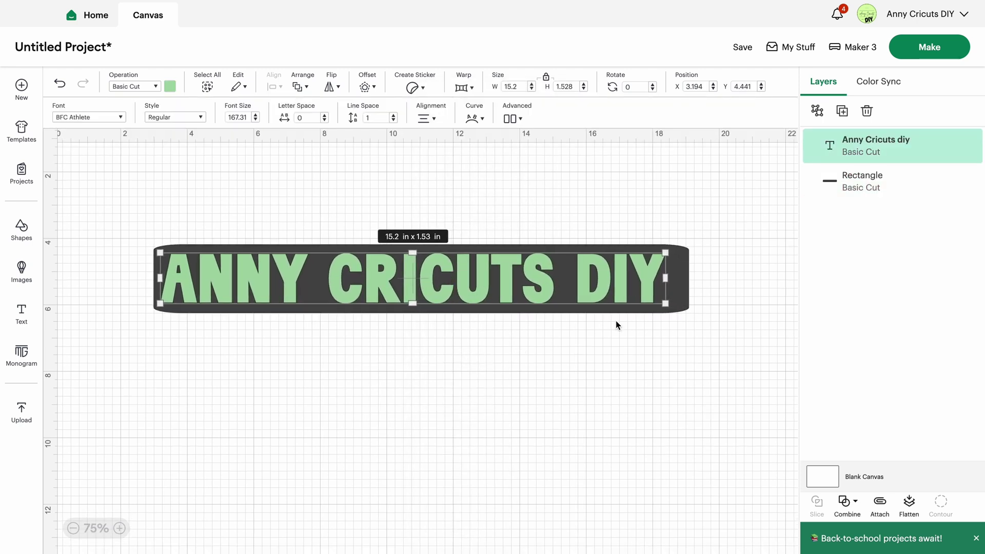
Shorten the rectangle to leave a narrow margin around the green text and nudge the text to center it
left_click(684, 294)
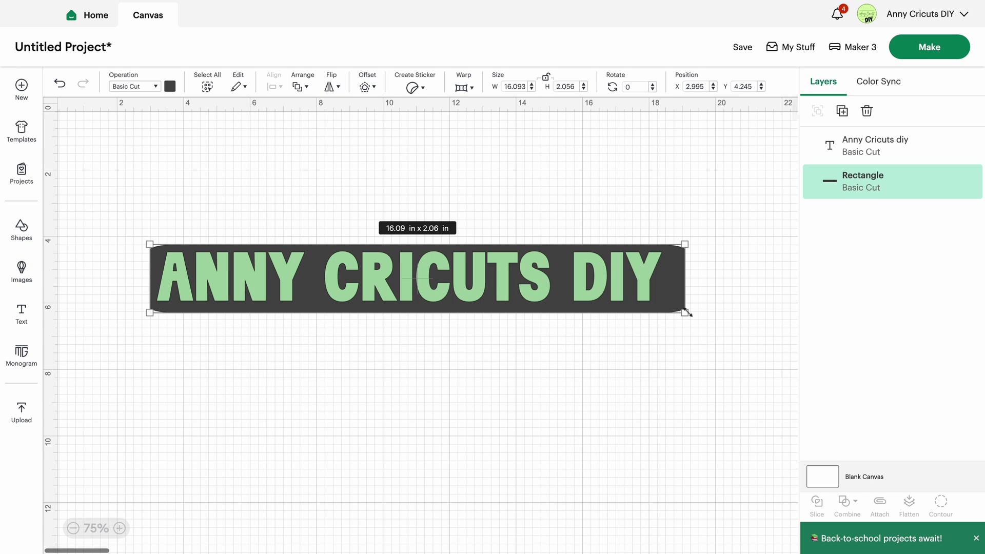
left_click_drag(689, 311, 668, 308)
left_click_drag(561, 281, 560, 283)
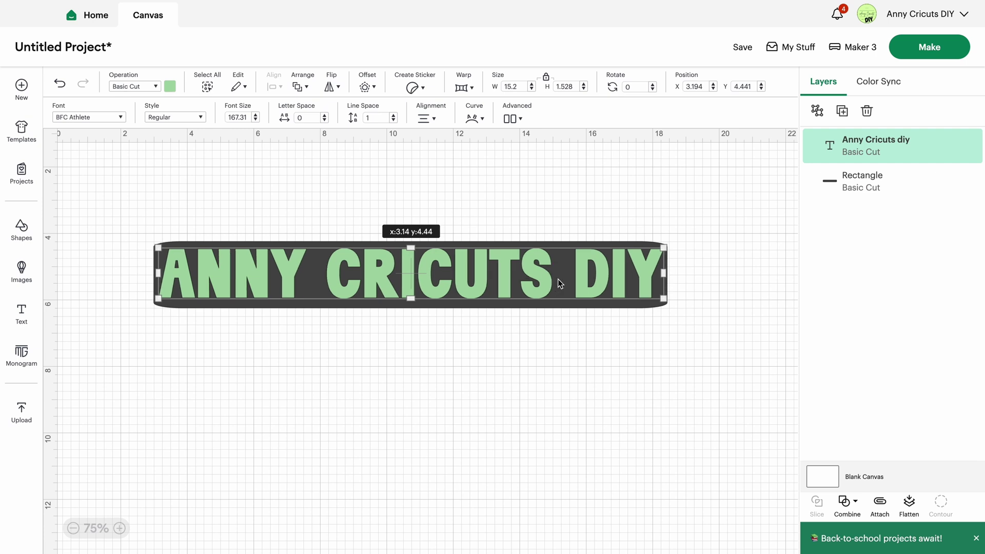
Recolor the backing rectangle from the material colors, trying white before settling on pale yellow
left_click(771, 325)
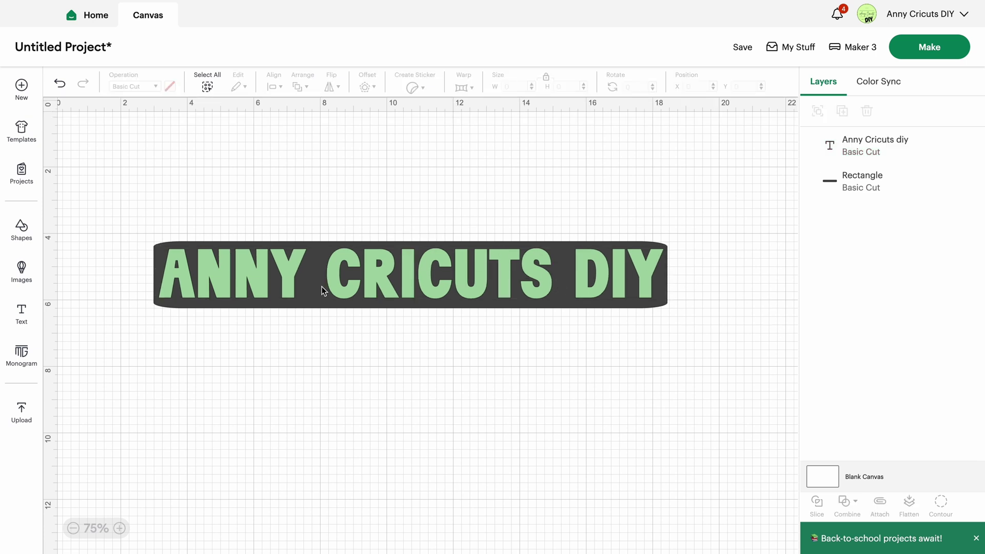
left_click_drag(309, 302, 309, 302)
left_click(890, 189)
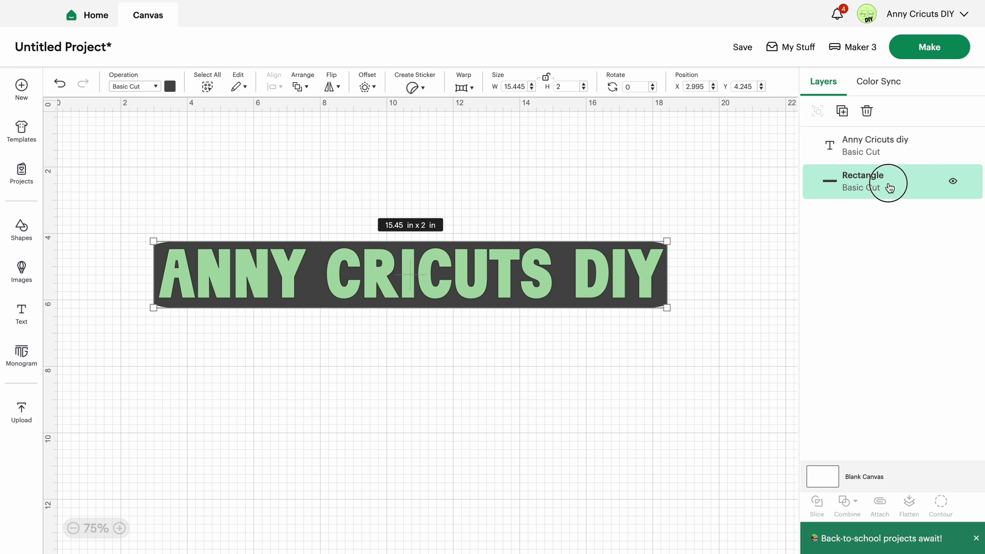
left_click(170, 86)
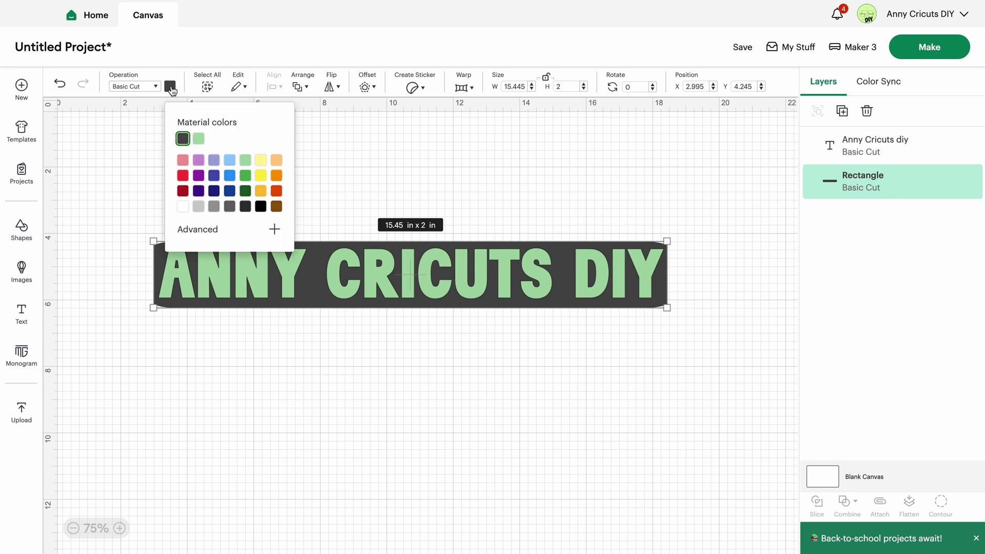
left_click(183, 206)
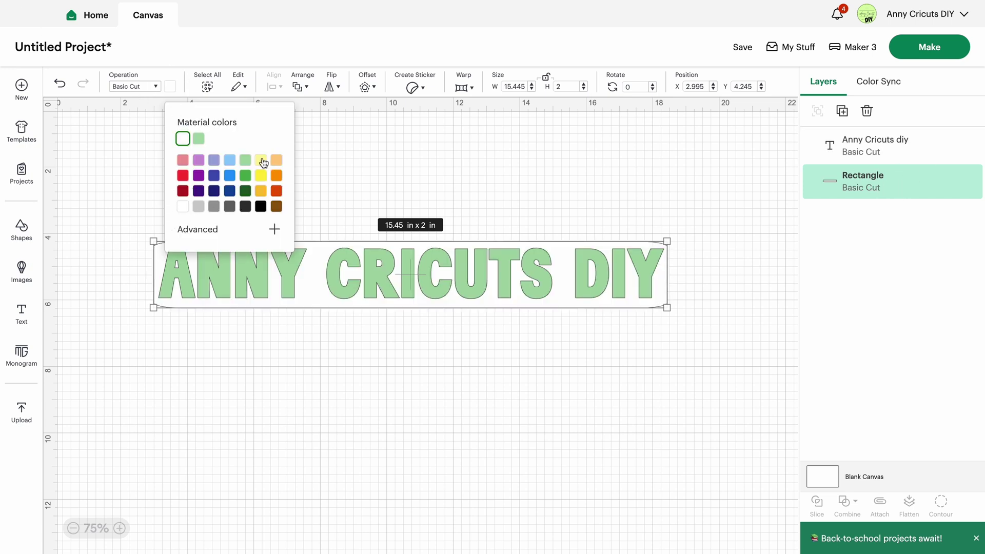
left_click(261, 161)
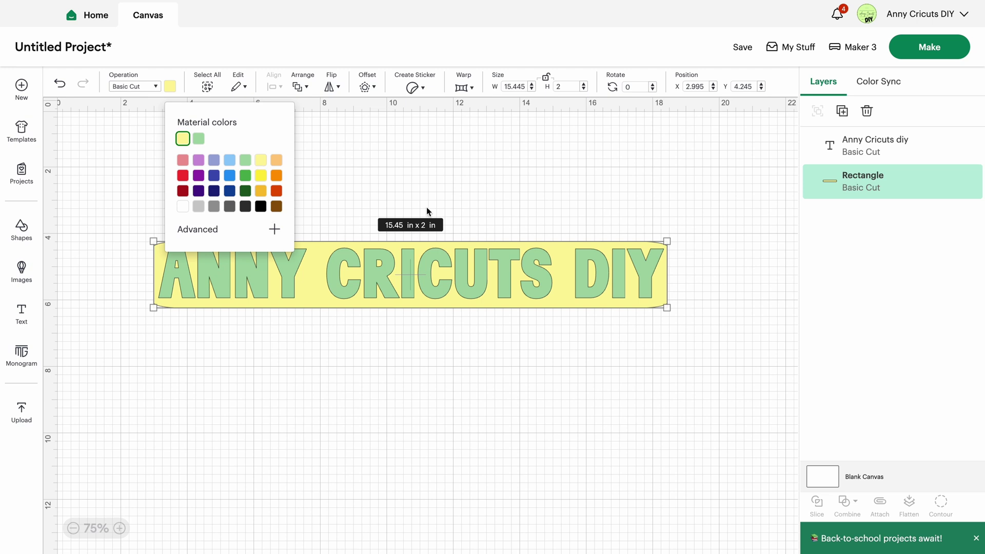
left_click(376, 171)
Shrink the text and rectangle together to about 7.5 in wide, preview both cutting mats and return to the canvas
left_click_drag(711, 354, 34, 189)
left_click_drag(665, 312, 398, 276)
left_click(919, 46)
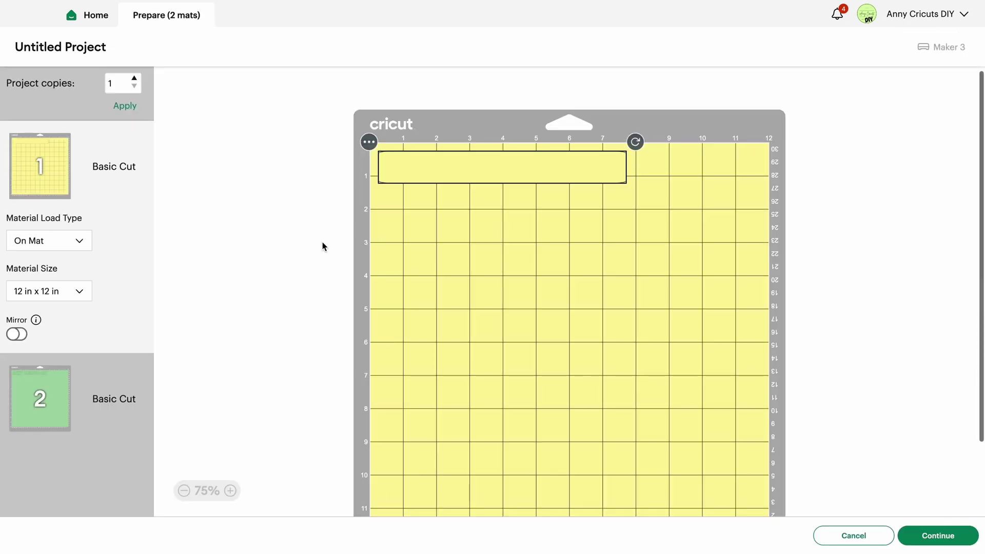
left_click_drag(477, 171, 490, 186)
left_click(61, 425)
left_click(867, 537)
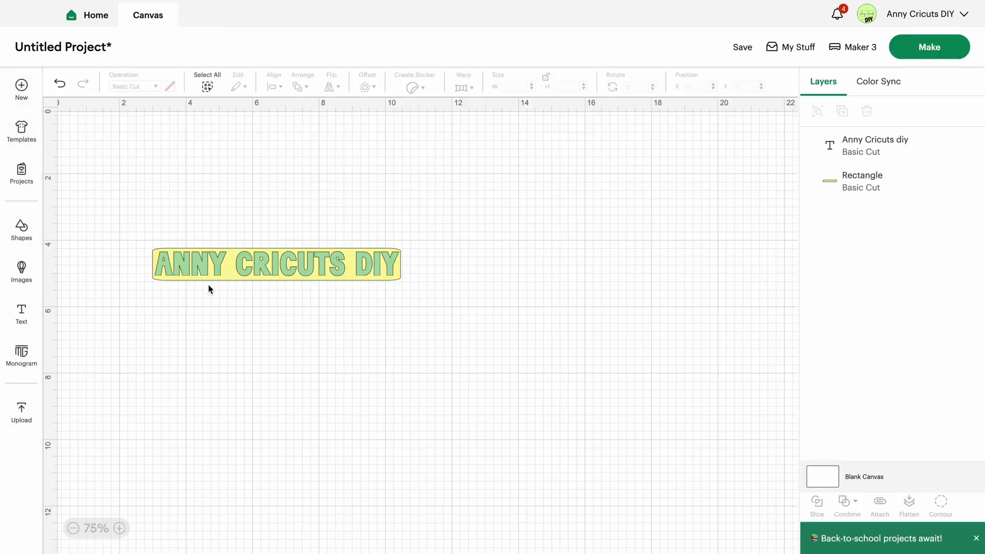
Enlarge the text and rectangle together to about 13.47 × 1.74 in, keeping both selected
left_click_drag(137, 233, 485, 310)
left_click(472, 381)
left_click_drag(124, 221, 637, 354)
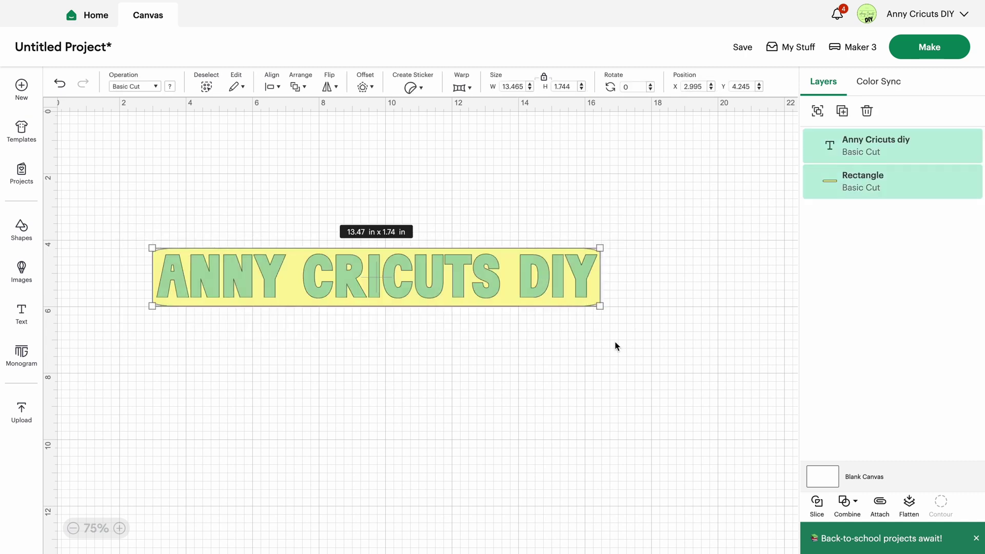
Try Attach and Flatten in turn on the text and rectangle, undoing each one
left_click(880, 503)
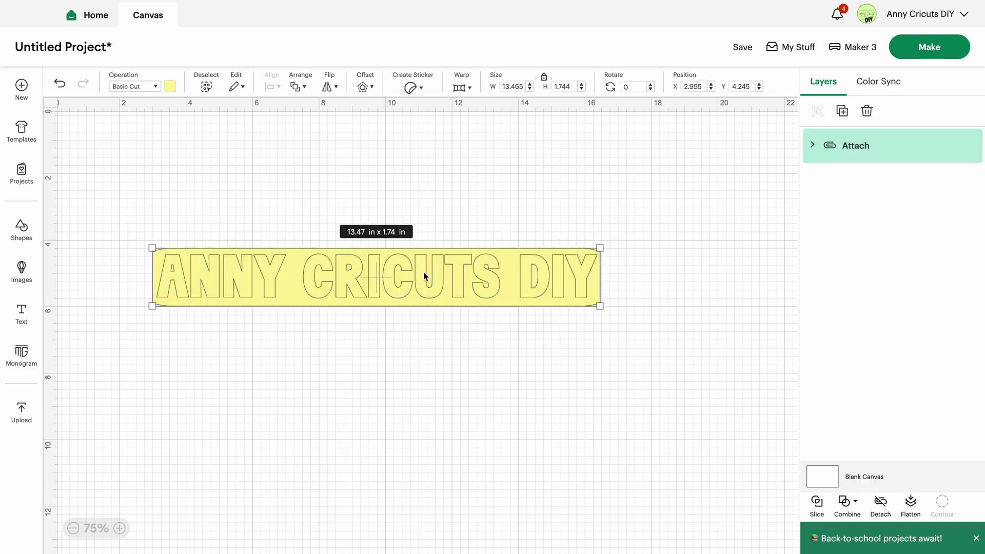
left_click(59, 83)
left_click_drag(119, 208, 677, 343)
left_click(909, 503)
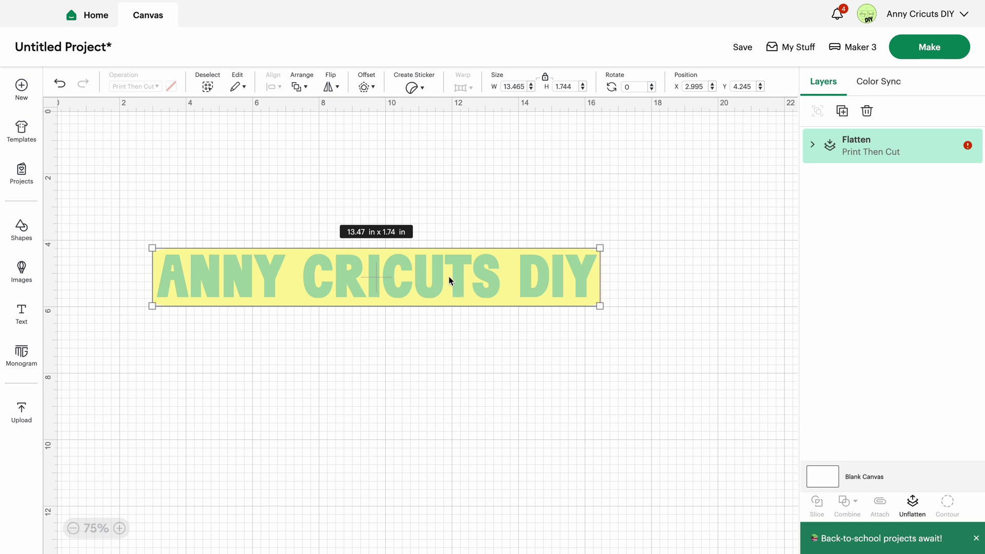
left_click(745, 229)
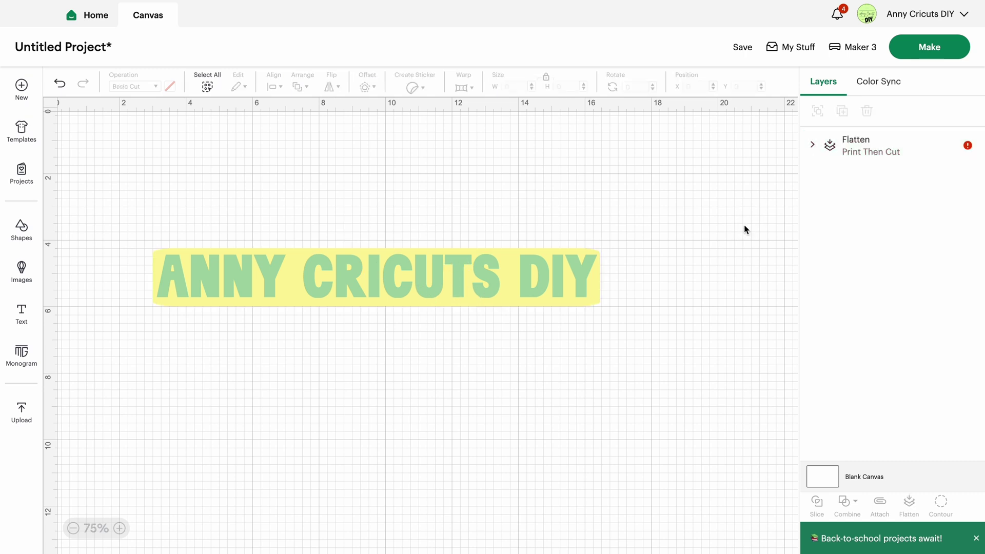
left_click(462, 278)
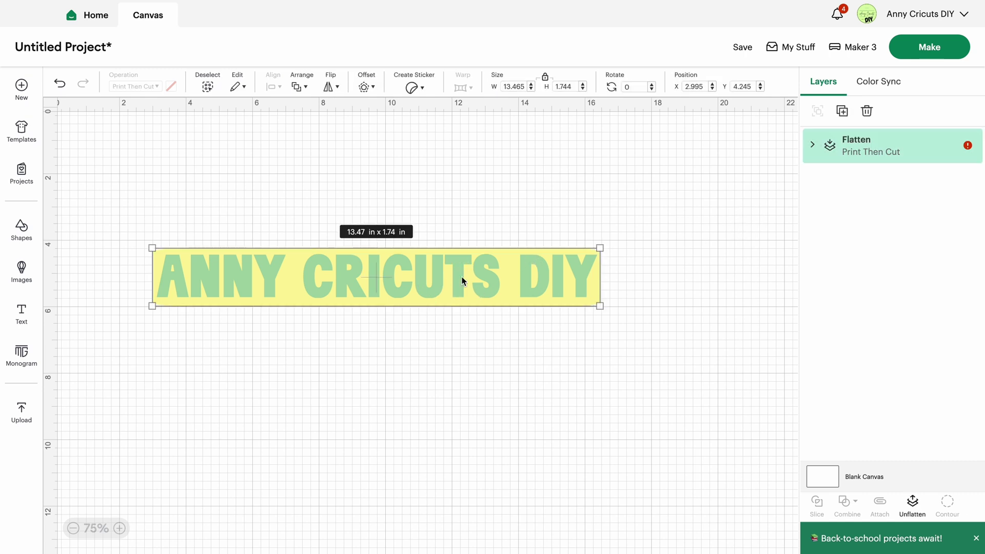
left_click(59, 83)
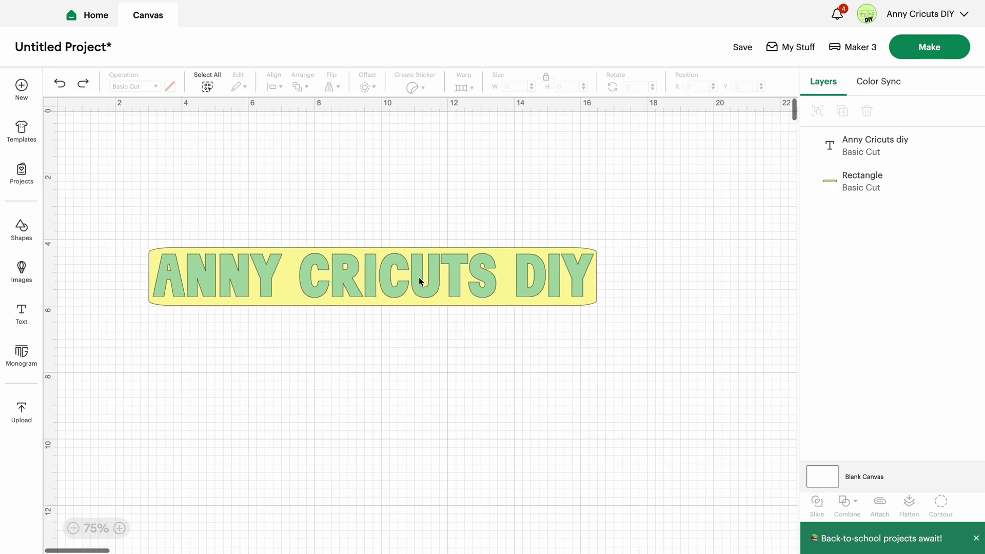
Create a 0.042 in welded offset with rounded corners around the green text
scroll(419, 281, "left", 1)
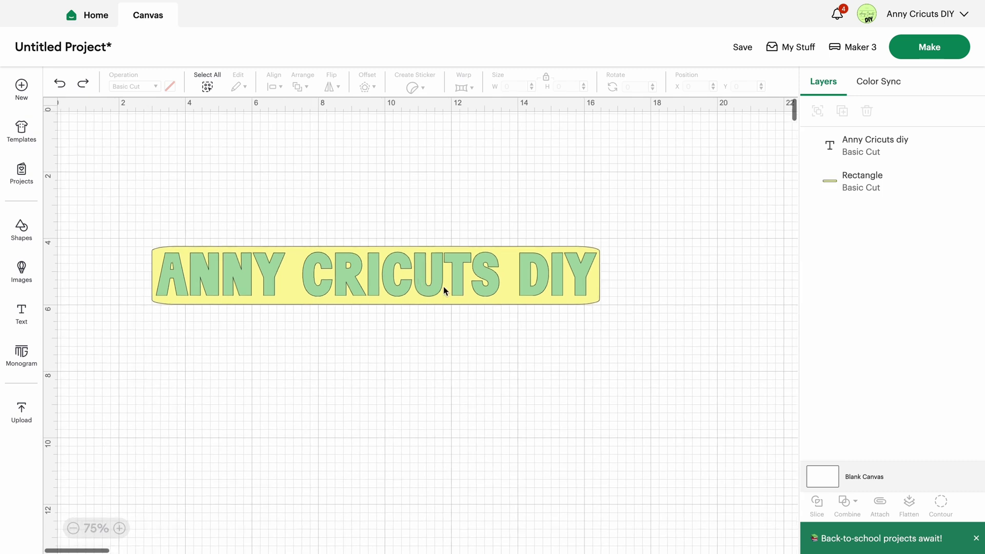
left_click(377, 273)
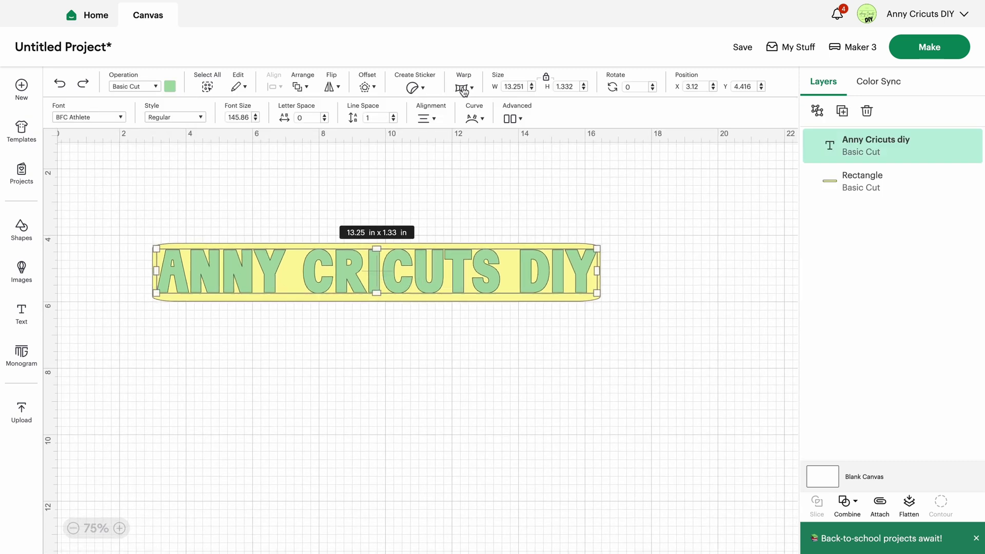
left_click(374, 89)
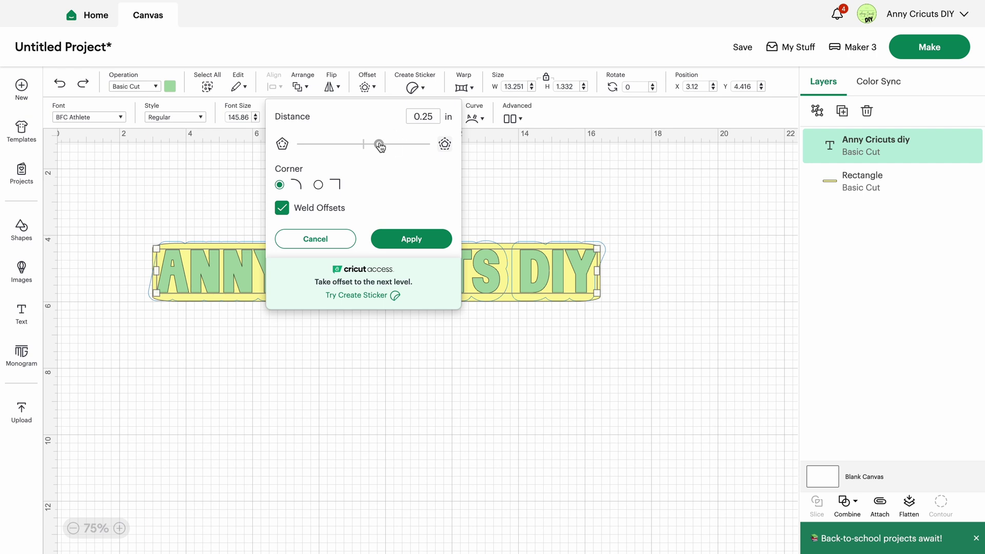
left_click_drag(379, 144, 368, 146)
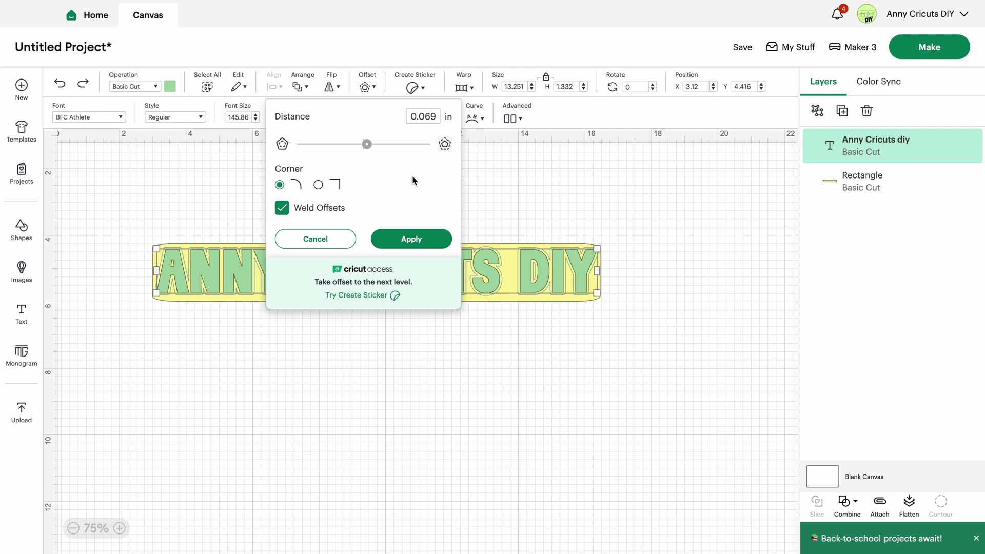
left_click(367, 148)
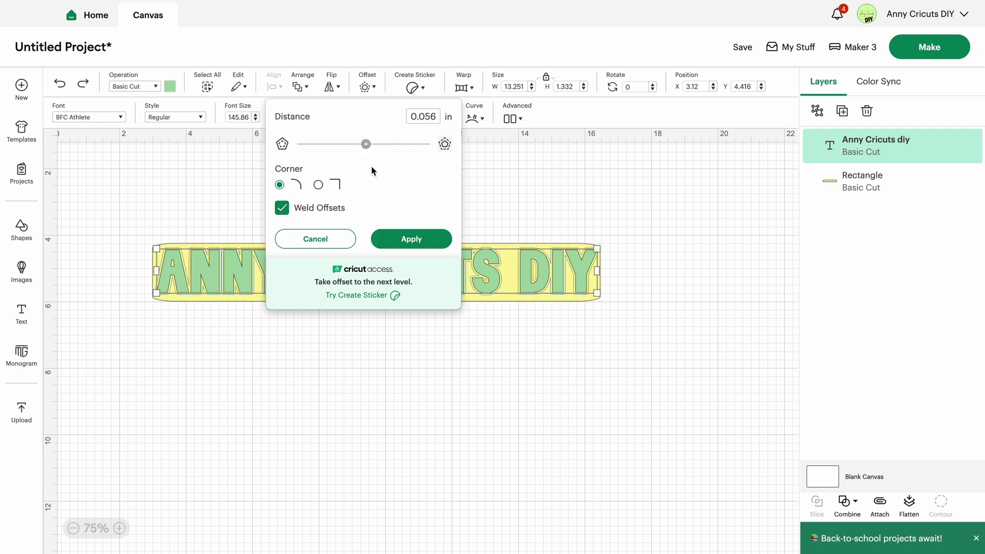
left_click(366, 147)
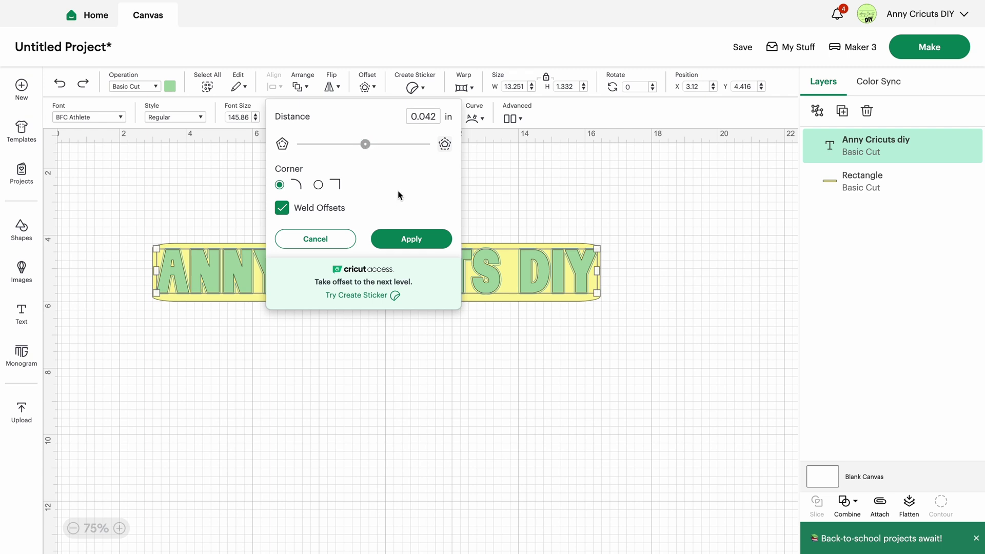
left_click(411, 239)
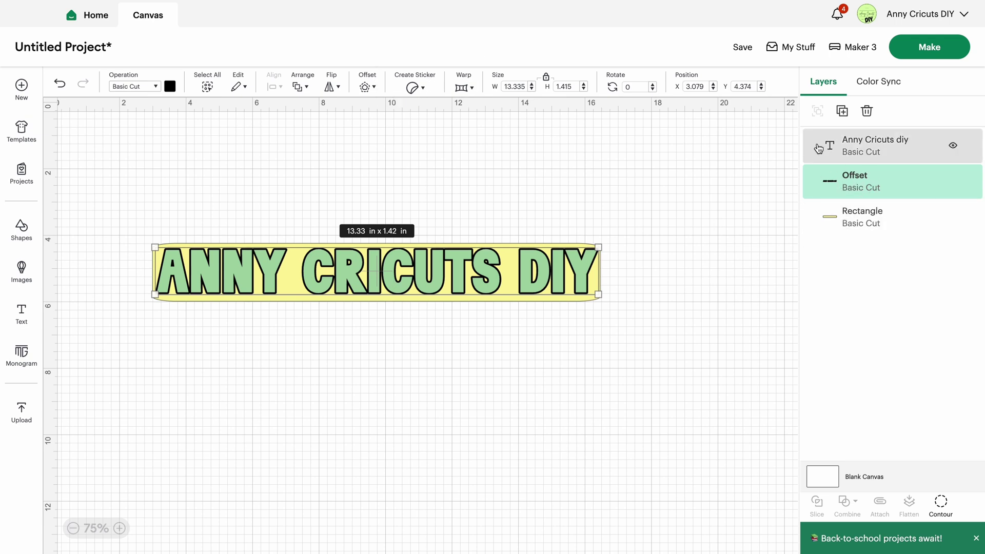
Hide the first offset and create a thinner 0.028 in welded offset around the green text
left_click(954, 182)
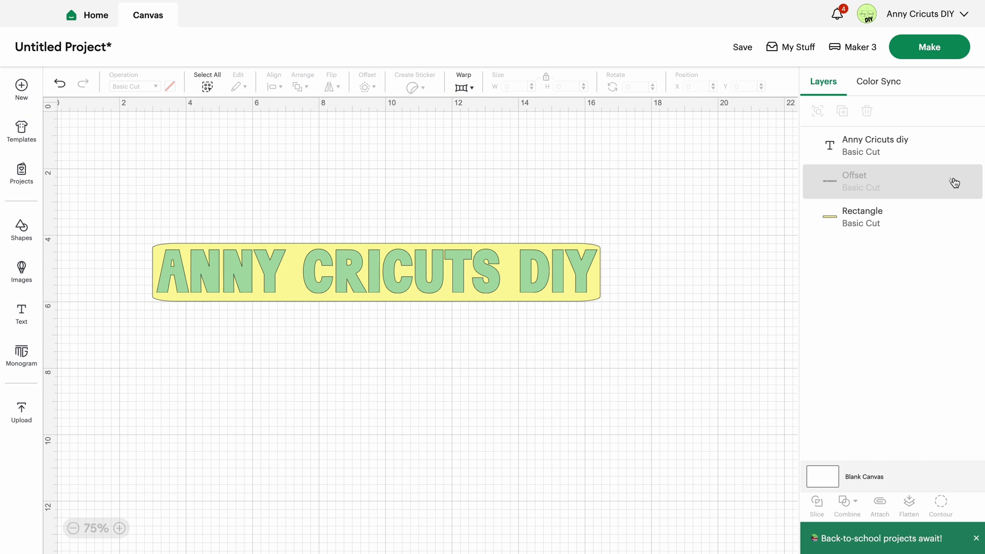
left_click(472, 259)
left_click(374, 89)
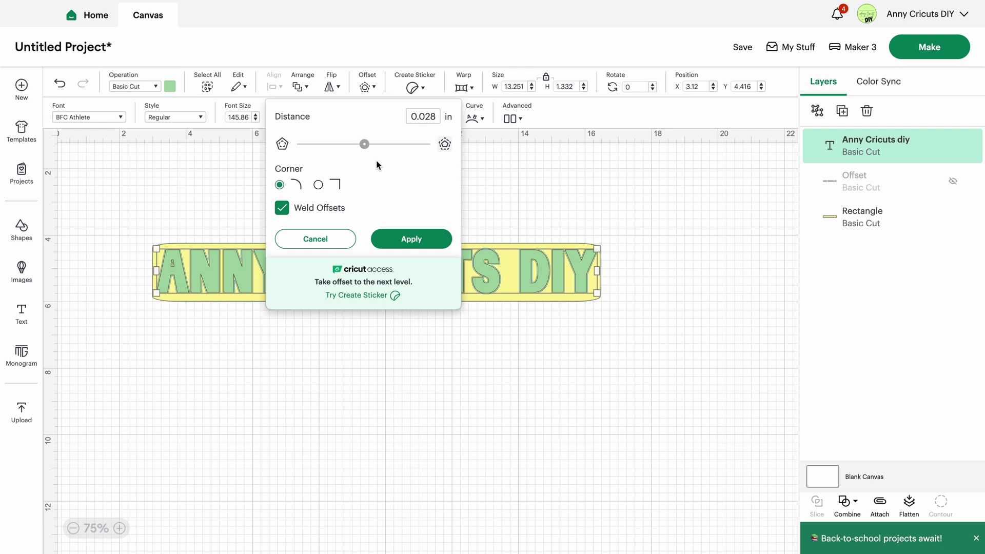
left_click(429, 239)
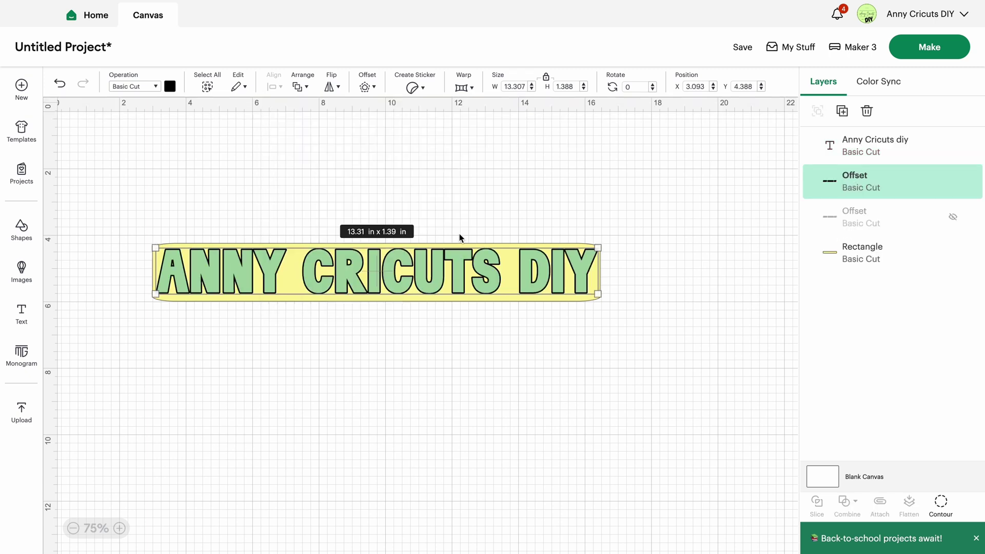
left_click(152, 198)
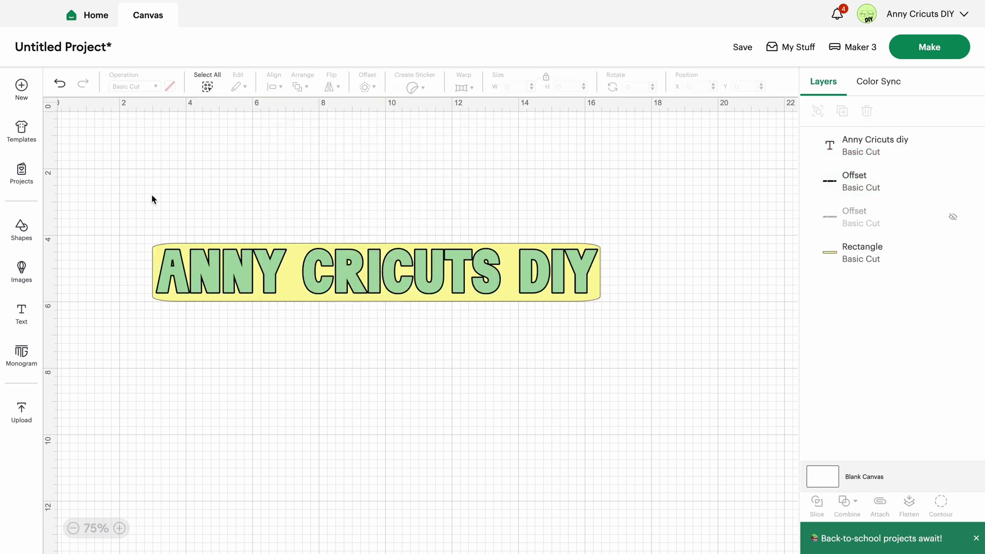
Flatten the text, visible offset and rectangle together and move the flattened design to about X 4.32, Y 3.68 in
left_click_drag(108, 196, 661, 341)
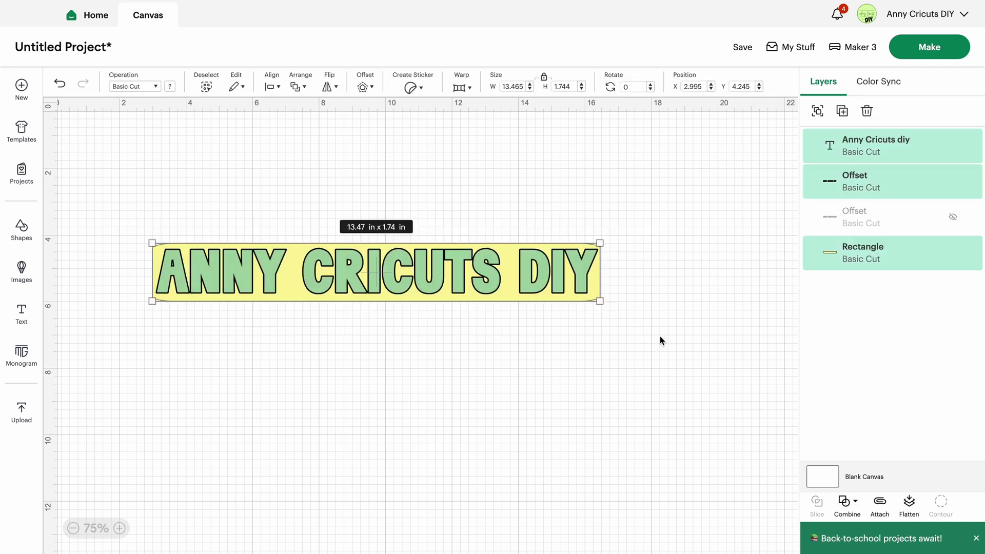
left_click(910, 503)
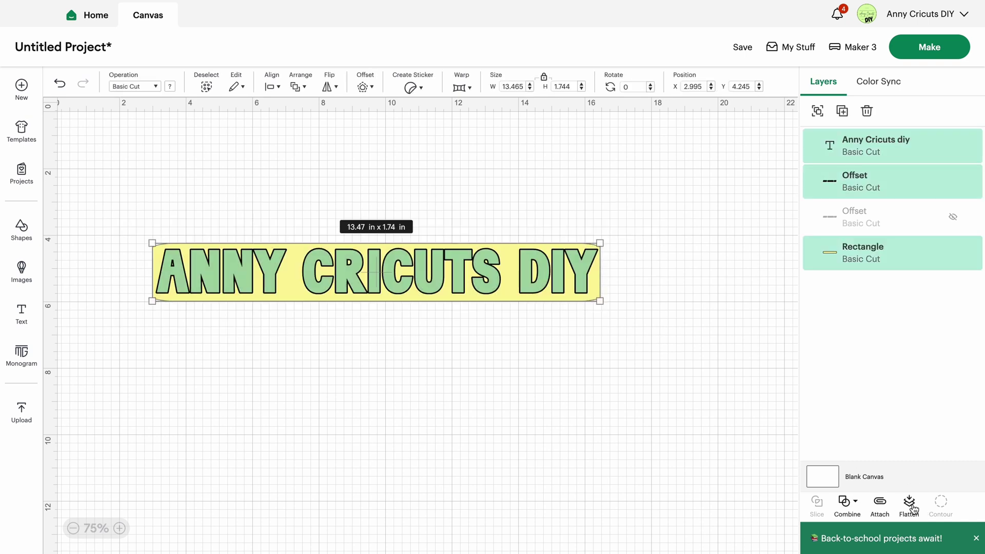
left_click(732, 415)
left_click(446, 304)
left_click_drag(451, 308, 495, 290)
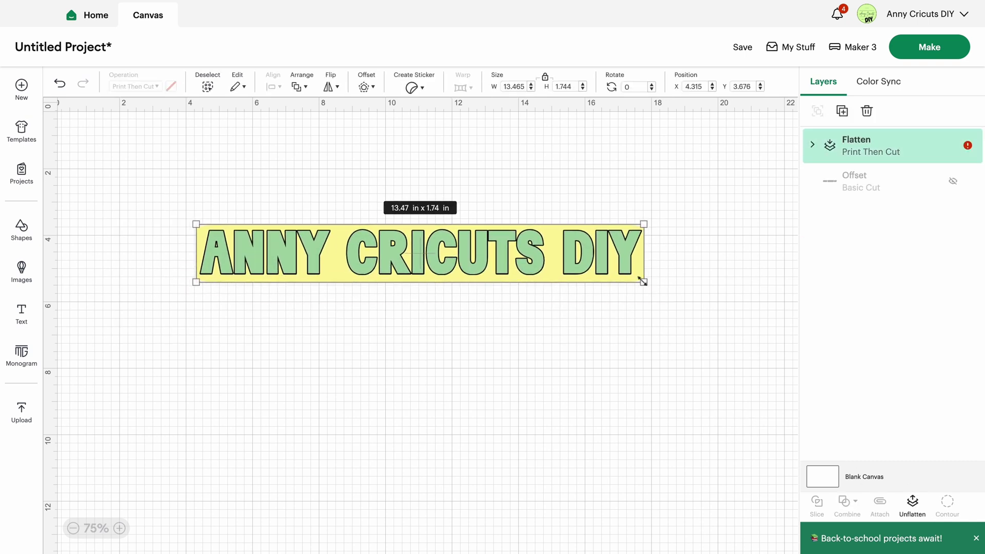
Enlarge the flattened design to about 37.78 in wide, scale it back to about 14.67 × 1.9 in and reposition it
left_click_drag(643, 282, 983, 387)
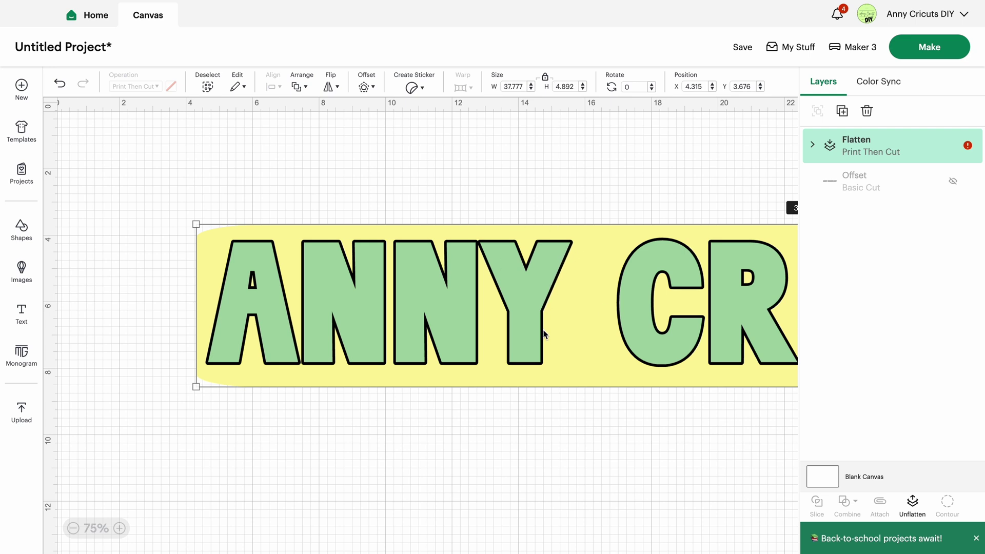
left_click_drag(197, 224, 414, 258)
left_click_drag(507, 297, 212, 216)
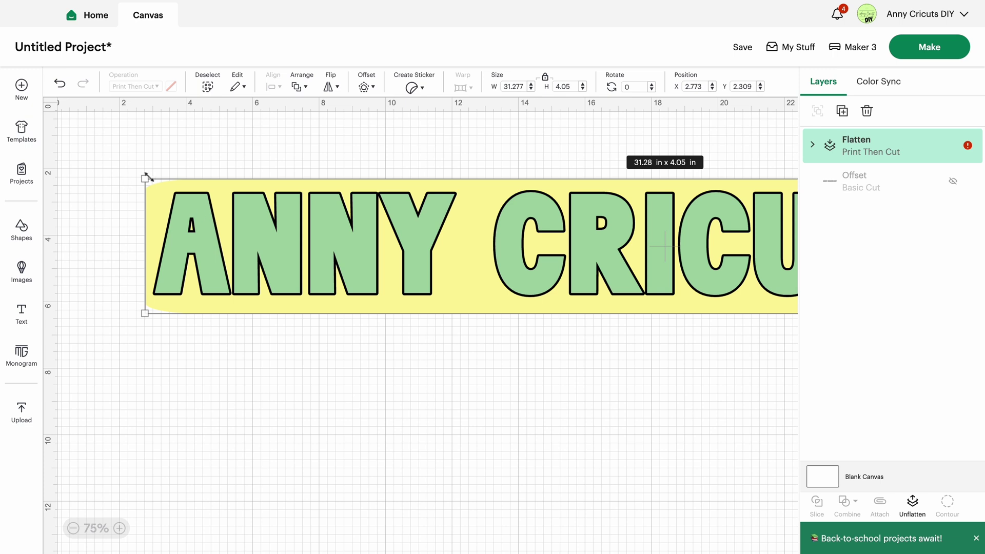
left_click_drag(148, 176, 701, 255)
left_click_drag(741, 290, 244, 253)
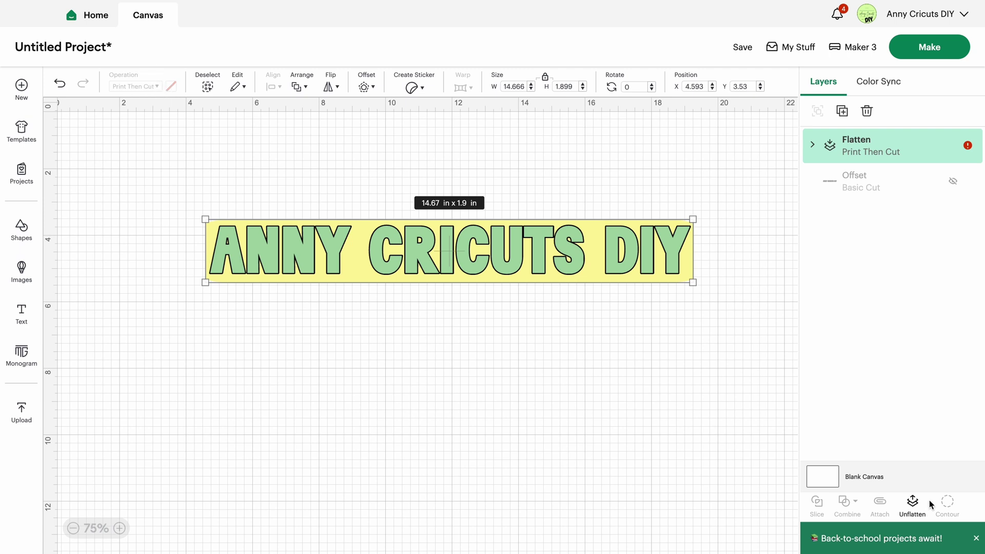
Unflatten the design and look through the backing rectangle's operation options without changing the operation
left_click(910, 508)
left_click(464, 418)
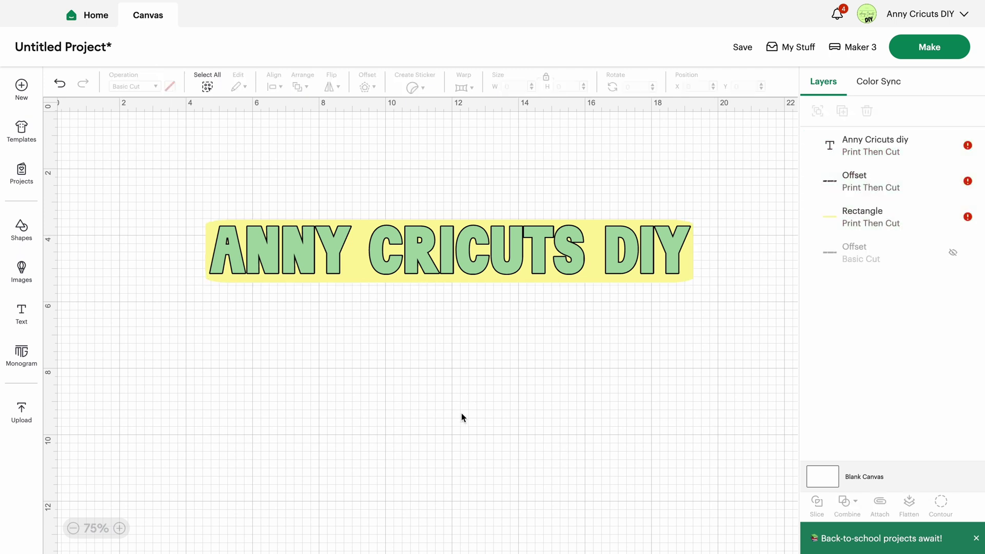
left_click(266, 249)
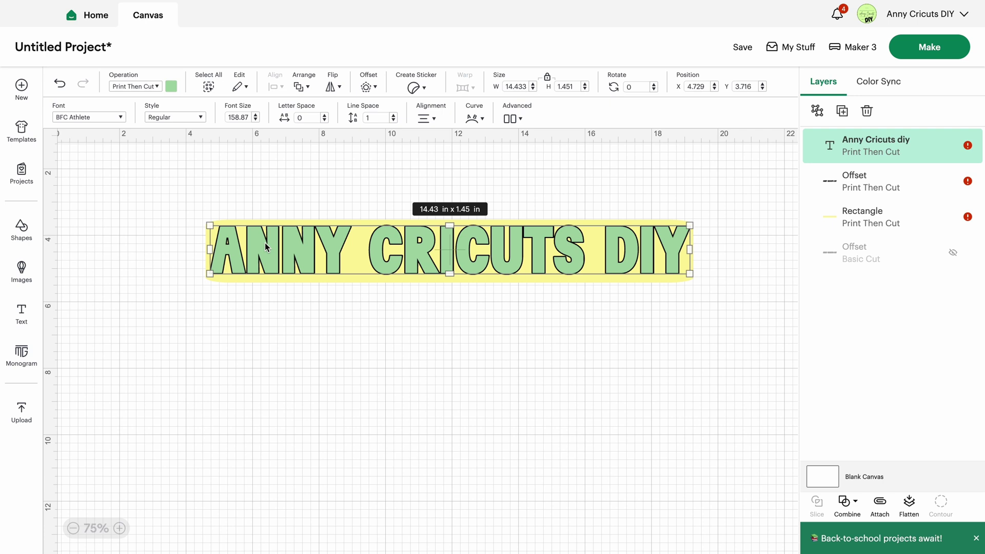
left_click(229, 278)
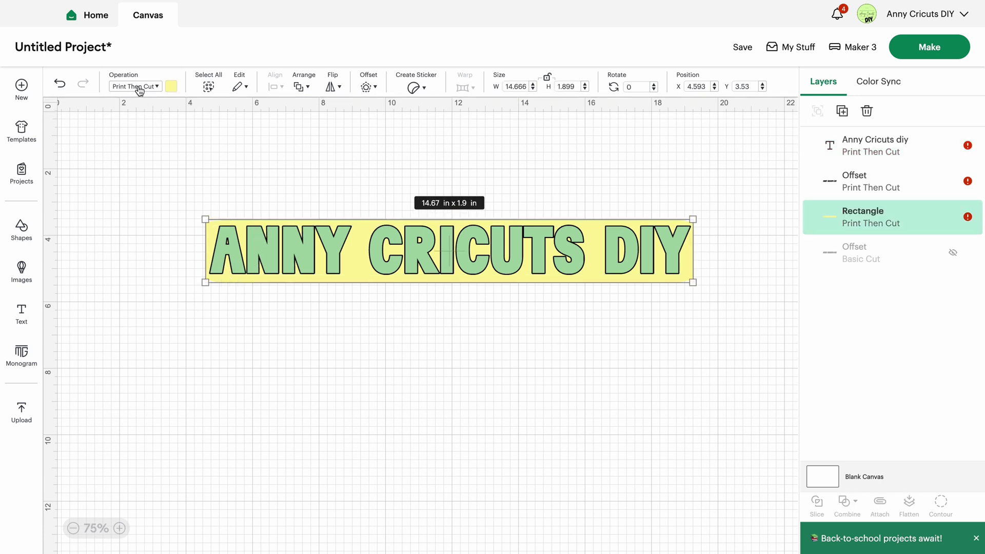
left_click(156, 86)
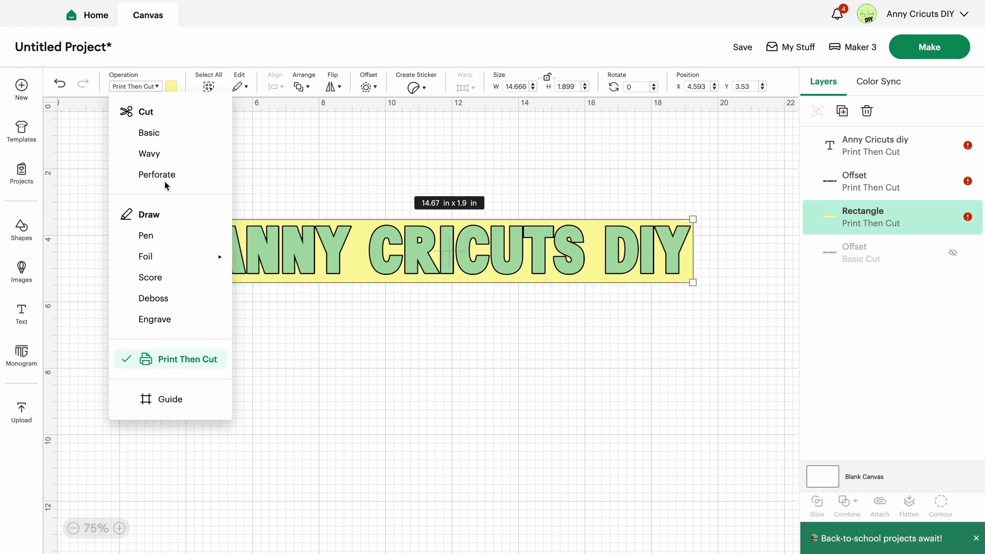
left_click(327, 137)
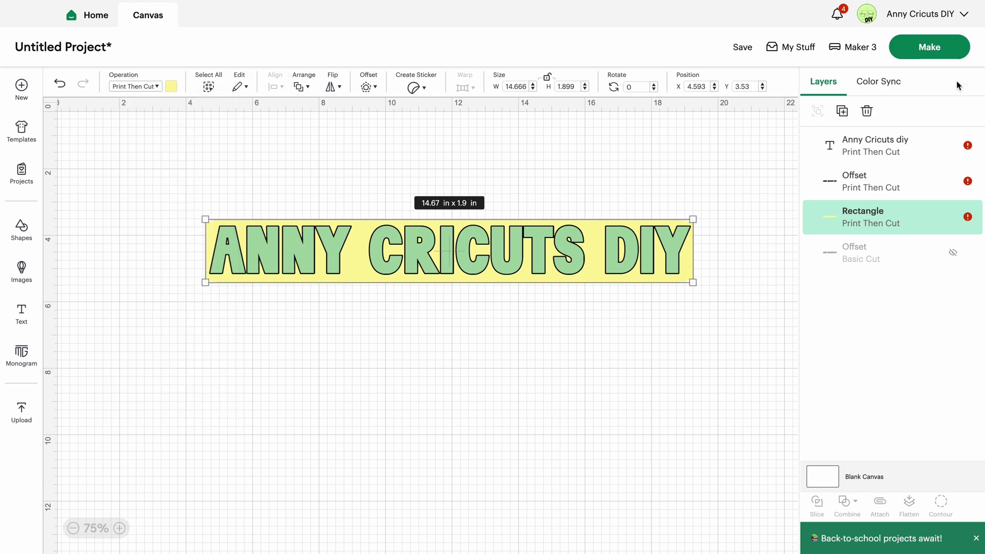
Scale the text, visible offset and rectangle down together to about 7.17 × 0.93 in and preview them on the print mat
left_click(929, 46)
left_click(510, 330)
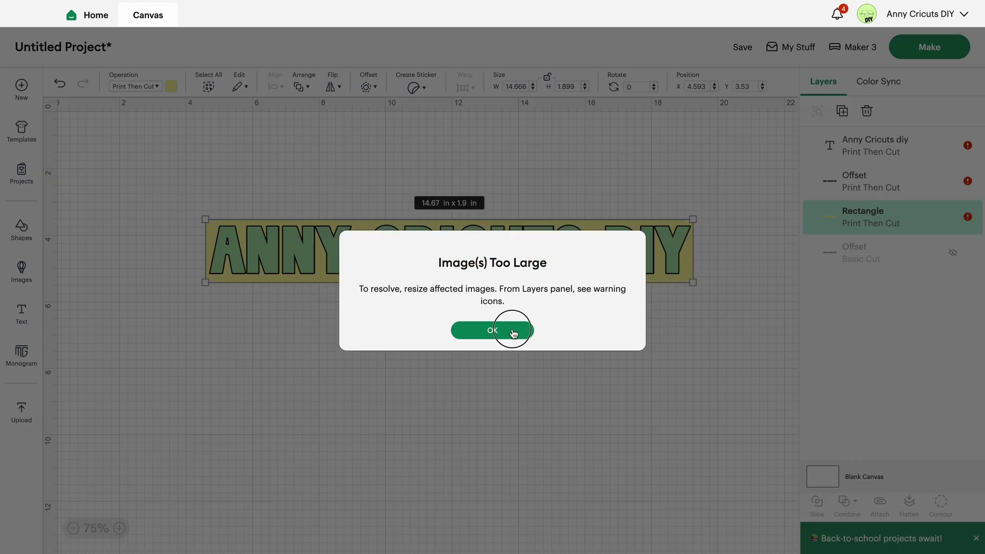
left_click_drag(728, 314, 66, 187)
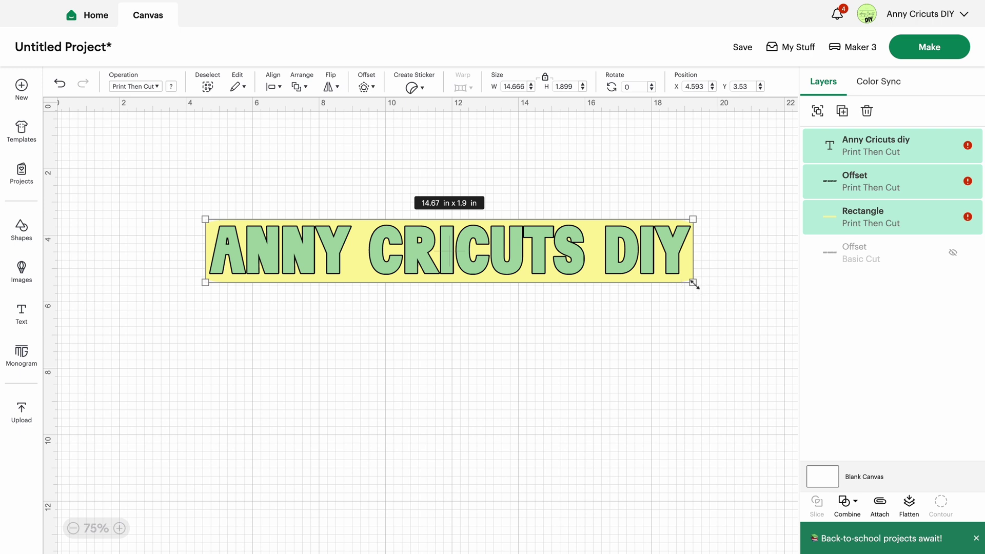
left_click_drag(694, 284, 444, 250)
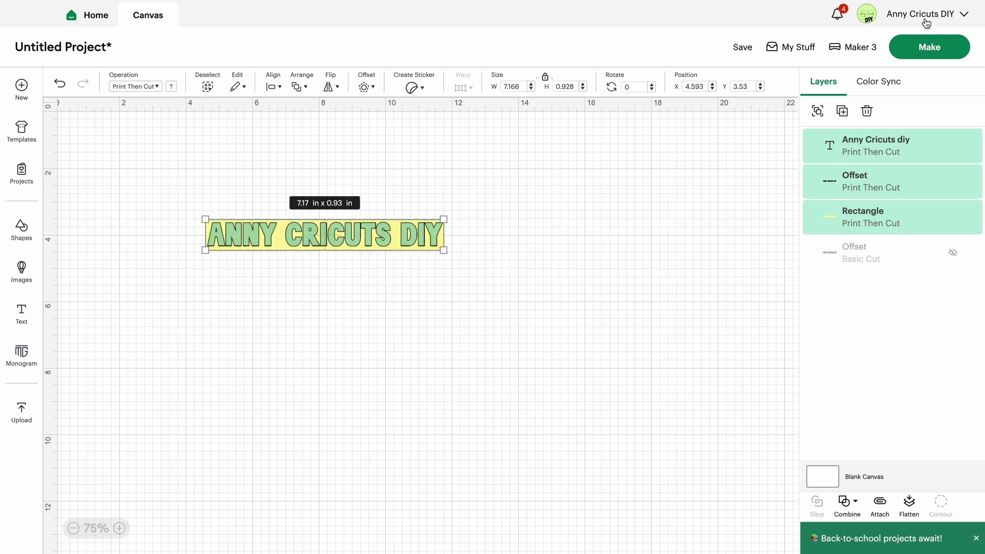
left_click(929, 47)
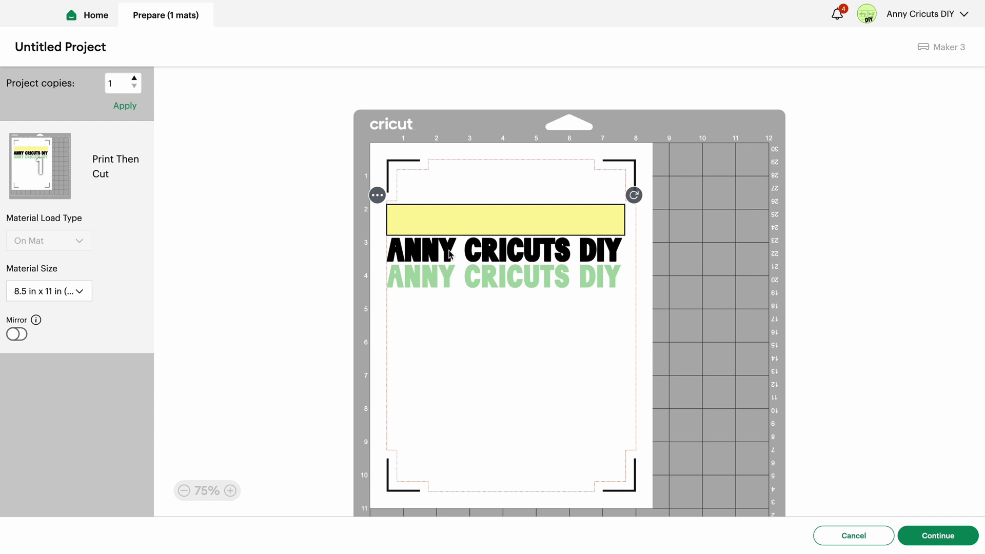
left_click(854, 532)
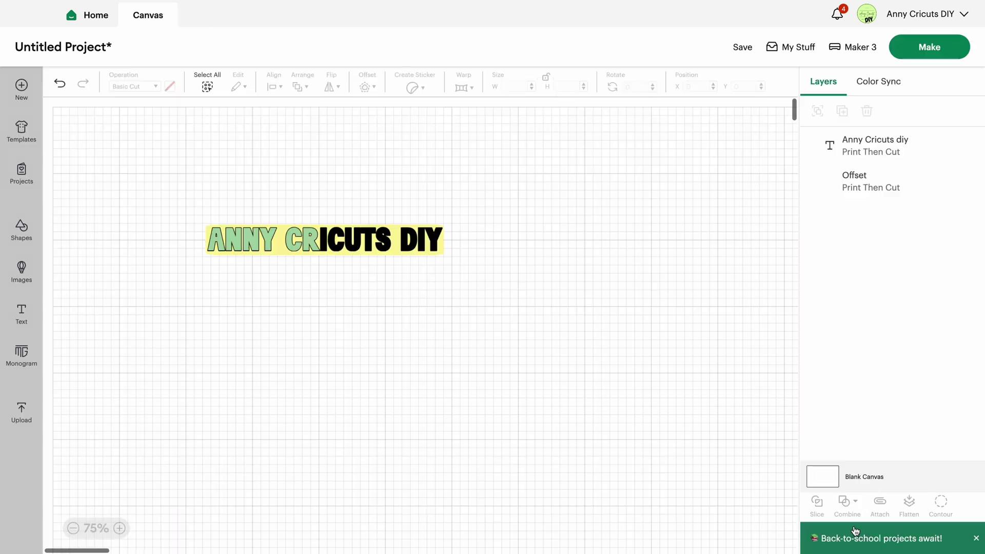
Flatten the text, visible offset and rectangle together and move the flattened design to about X 7.86, Y 4.21 in
left_click_drag(189, 197, 469, 284)
left_click(909, 503)
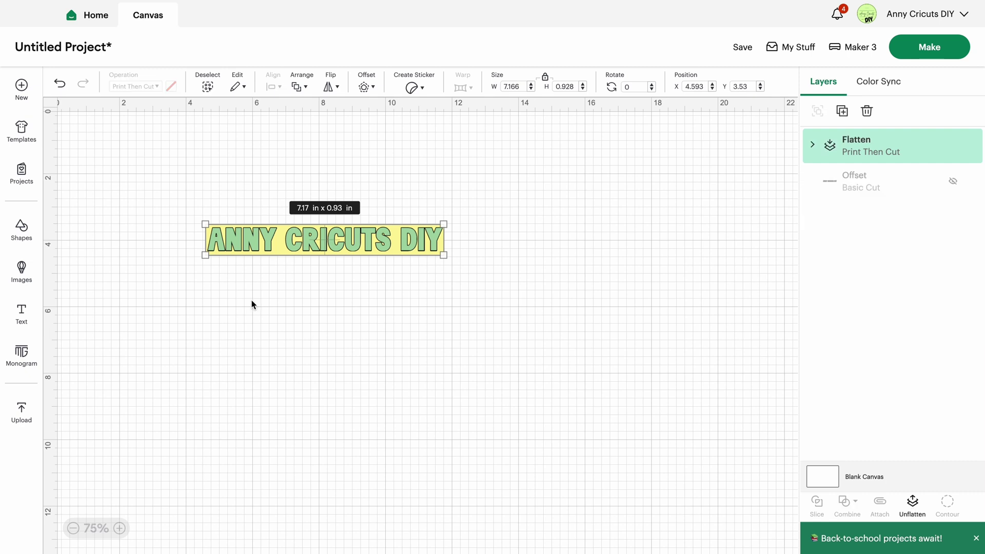
left_click(253, 304)
left_click_drag(289, 245, 417, 272)
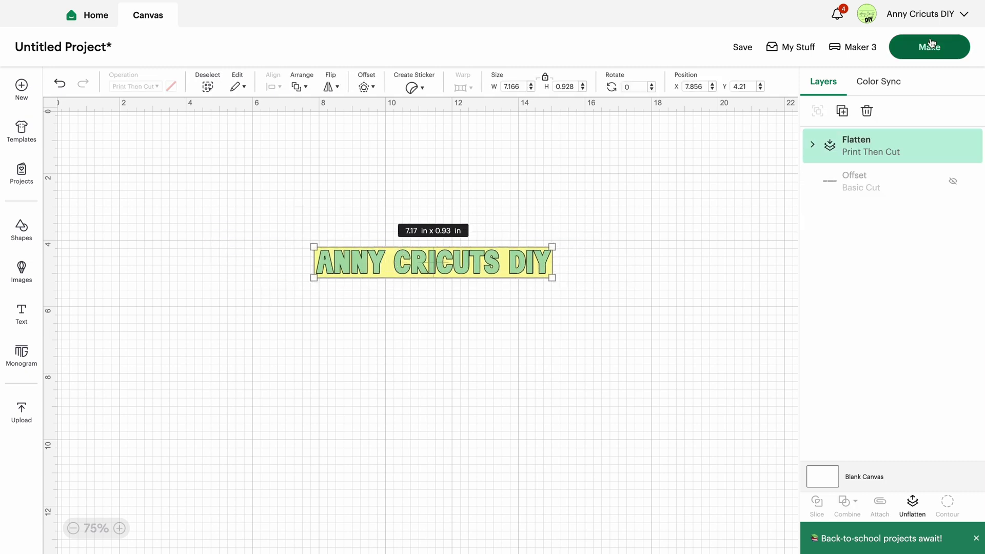
Preview the flattened design on the print mat and apply 6 project copies
left_click(933, 45)
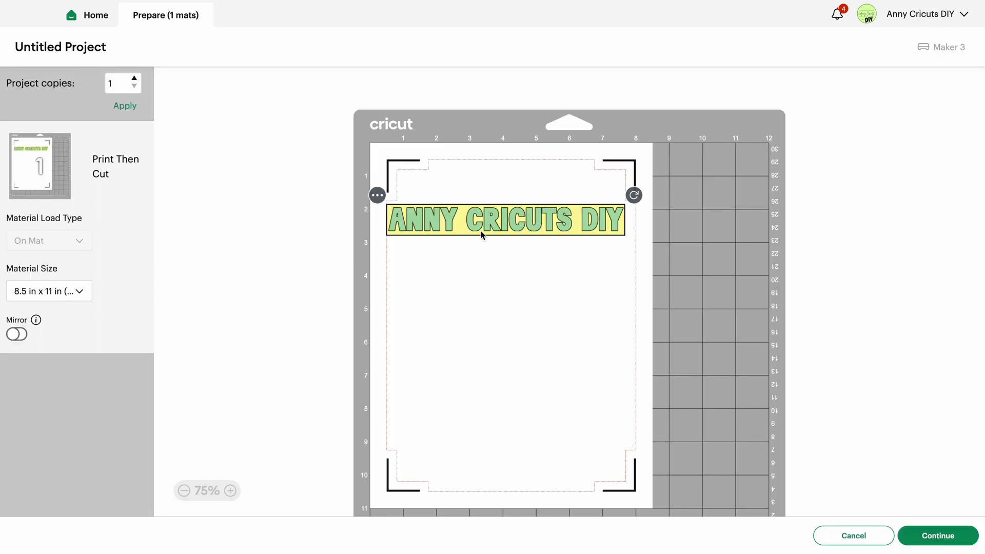
mouse_move(479, 224)
left_mouse_down()
mouse_move(481, 262)
mouse_move(484, 223)
left_mouse_up()
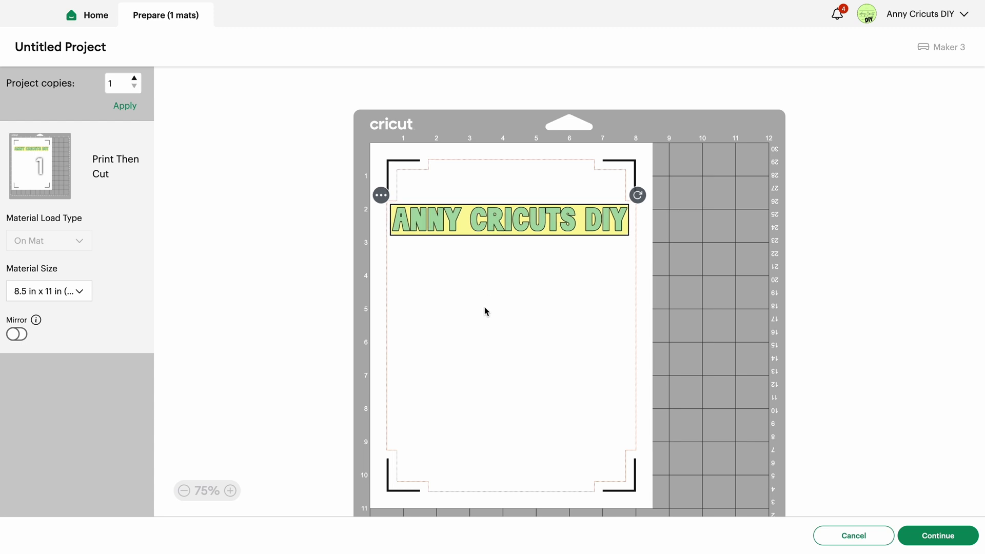
left_click(135, 80)
left_click(135, 80)
left_click(135, 80)
left_click(135, 79)
left_click(135, 79)
left_click(135, 80)
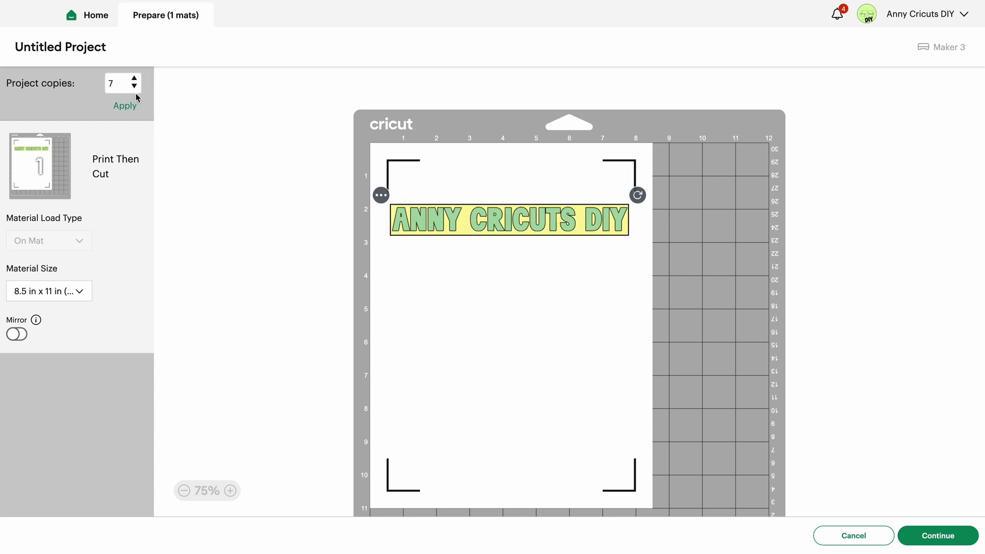
left_click(125, 106)
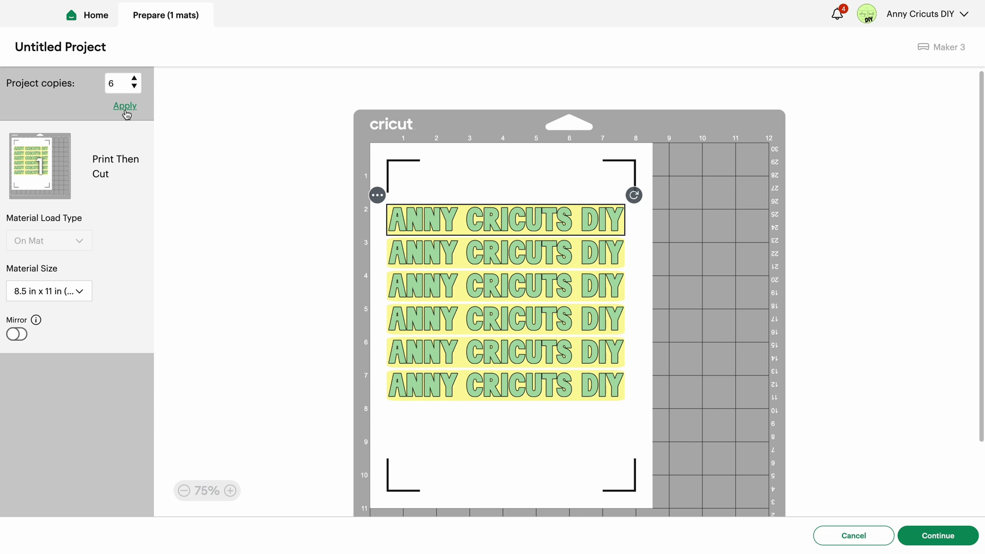
Apply 8 project copies, reduce them to 7, and return to the canvas
left_click(134, 78)
left_click(135, 79)
left_click(124, 106)
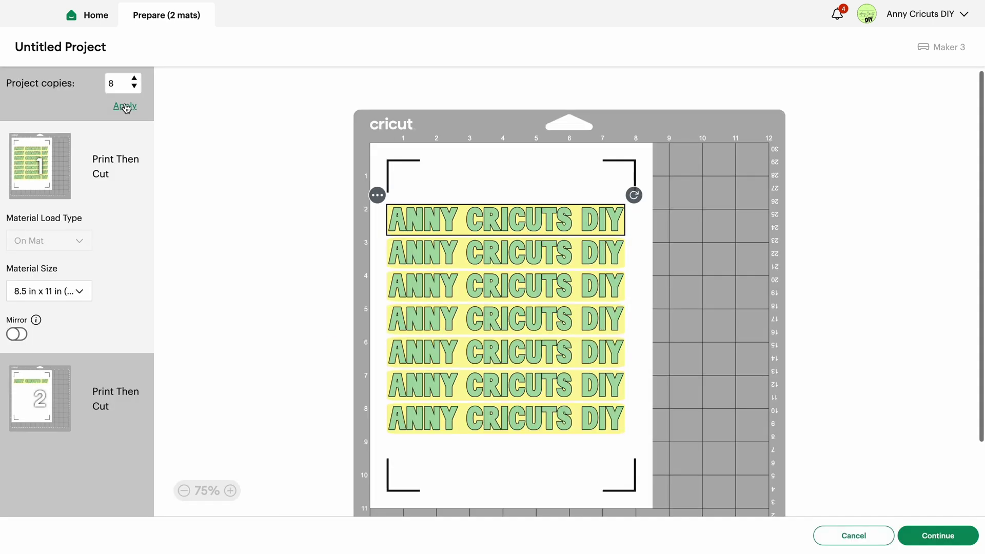
left_click(134, 88)
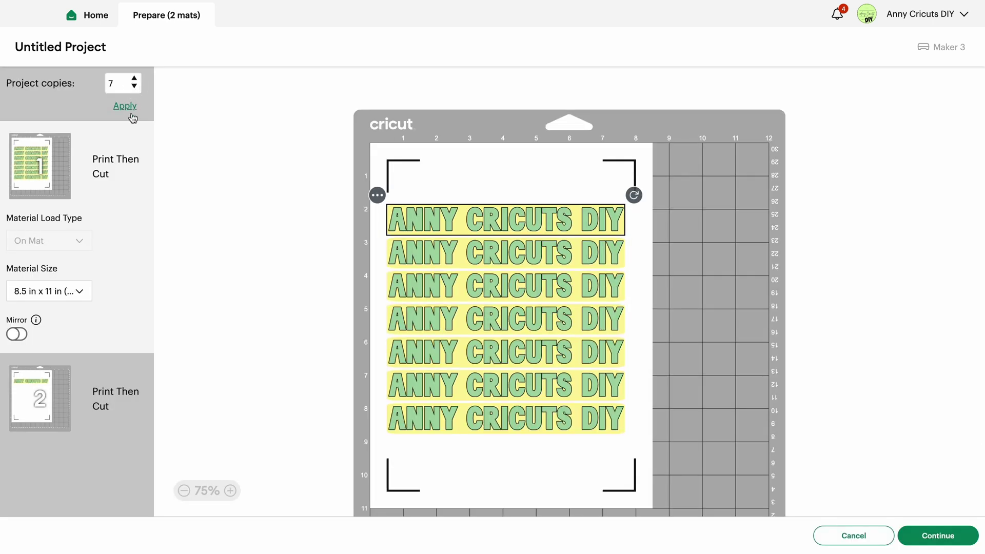
left_click(128, 105)
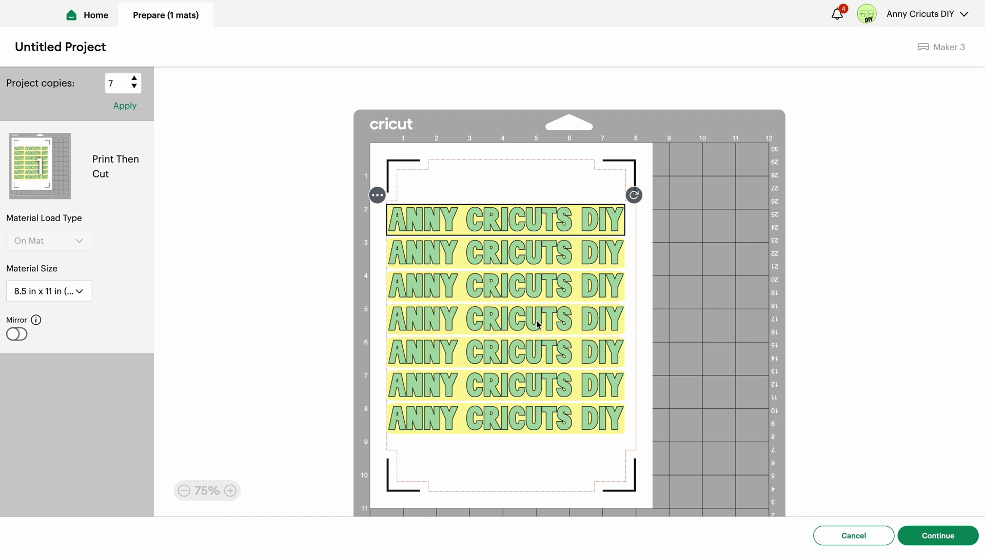
left_click(854, 536)
Delete the flattened design and add a circle about 7.98 in wide at about X 7.73, Y 2.12 in
key("Delete")
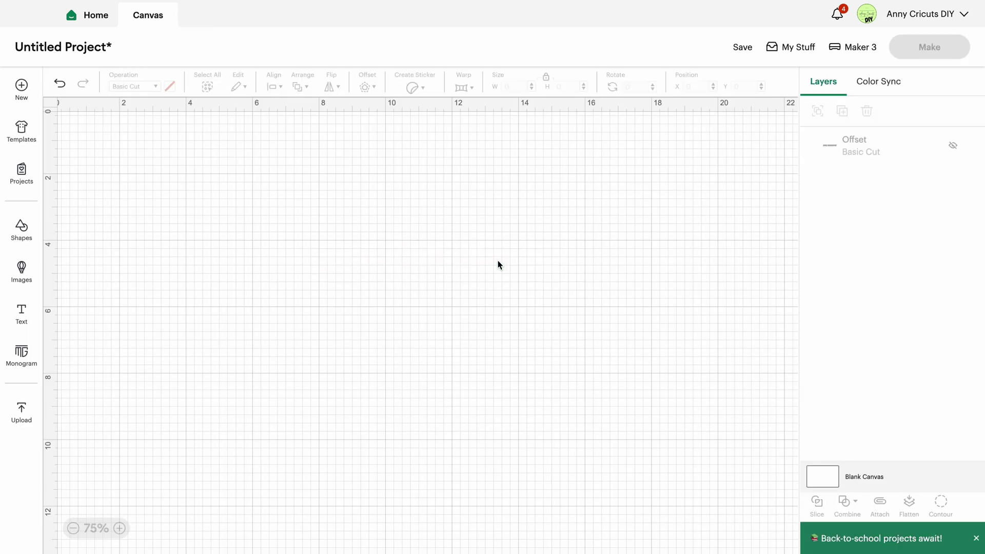
left_click(33, 279)
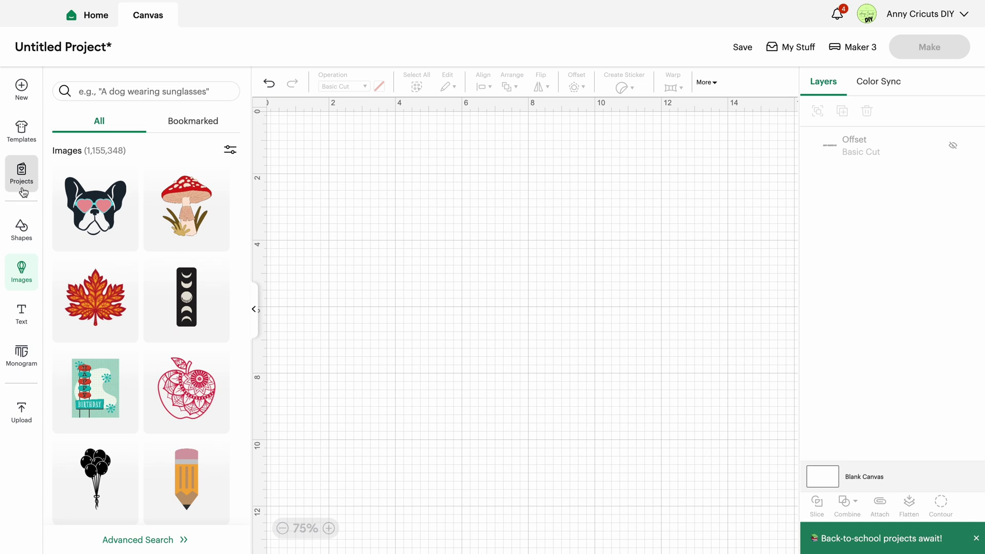
left_click(21, 232)
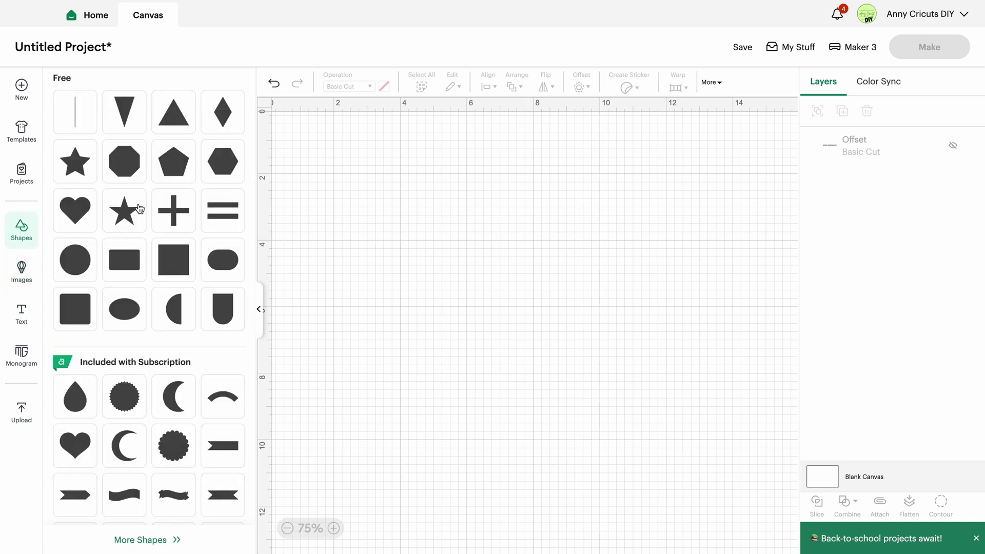
left_click(74, 265)
left_click_drag(311, 184, 673, 344)
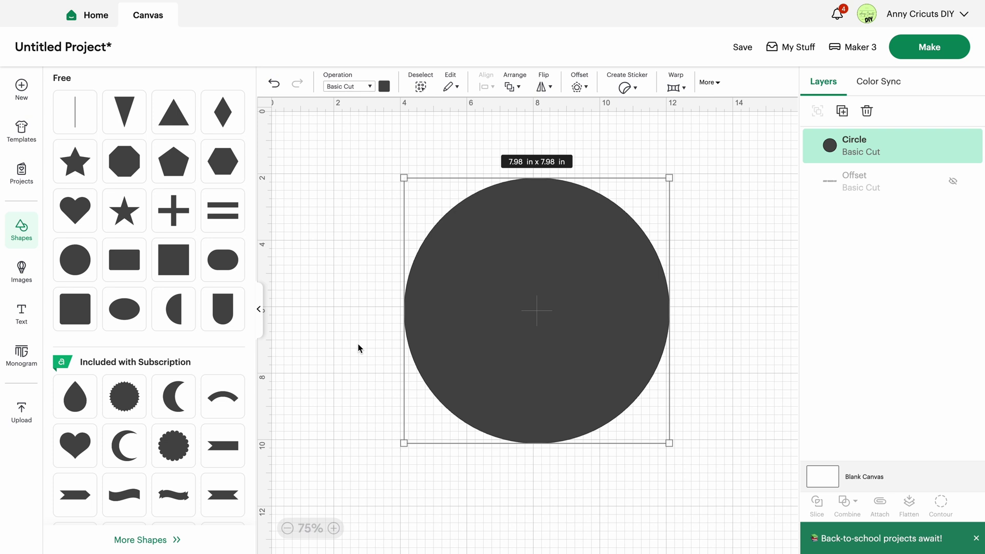
left_click(260, 309)
left_click_drag(344, 299, 464, 299)
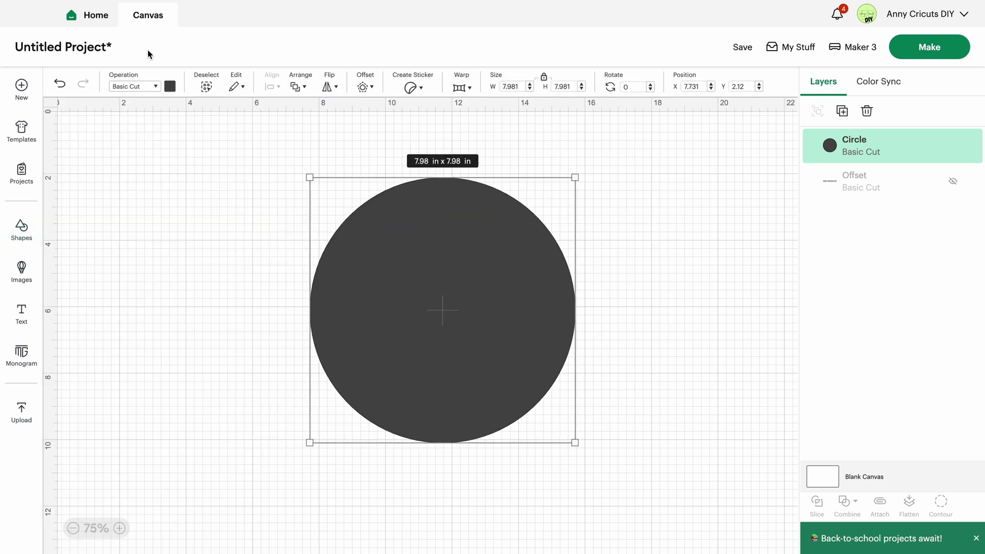
Recolor the circle white and nudge it to about X 7.8, Y 2 in
left_click(170, 86)
left_click(188, 207)
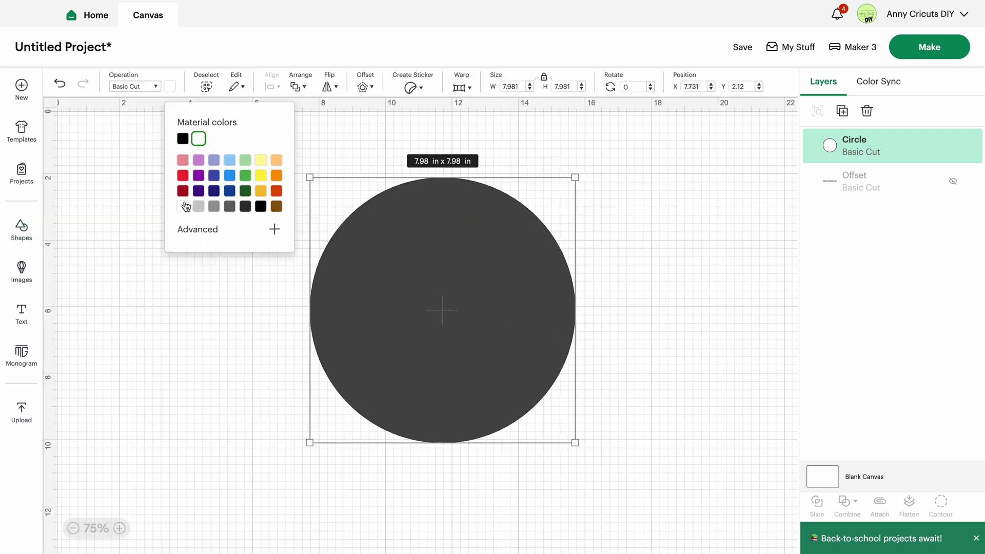
left_click_drag(456, 285, 459, 281)
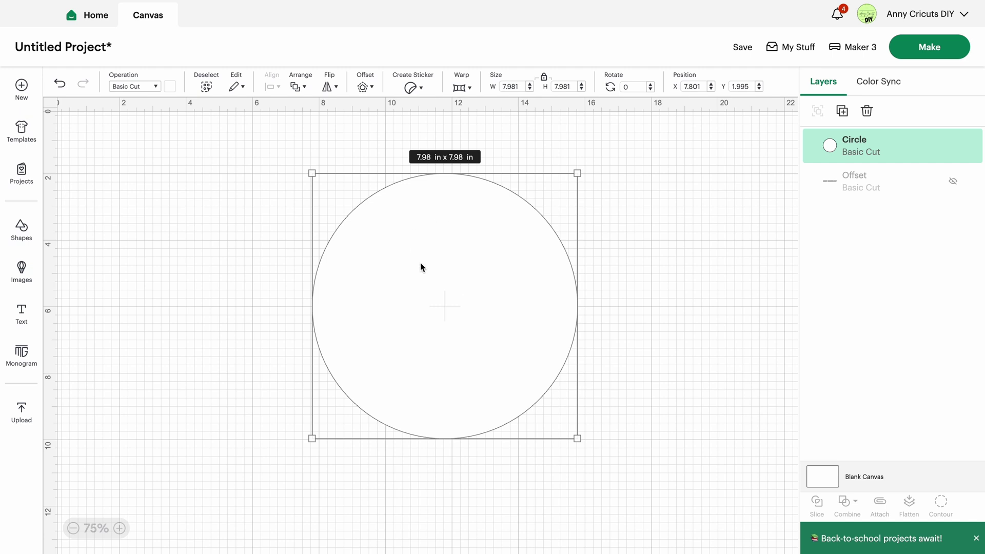
Give the circle the custom light pink #ffe7f0 and move it to about X 7.97, Y 1.95 in
left_click(170, 87)
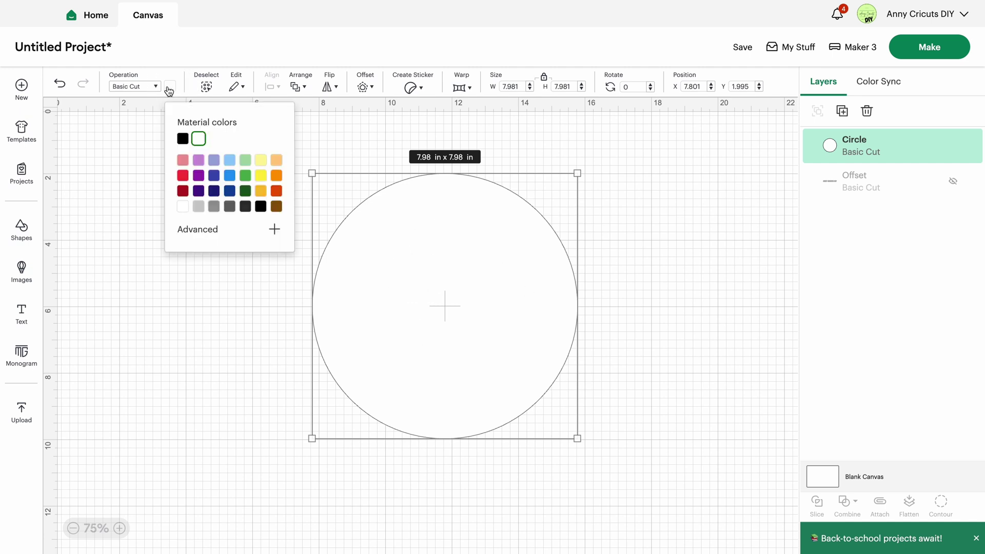
left_click(207, 233)
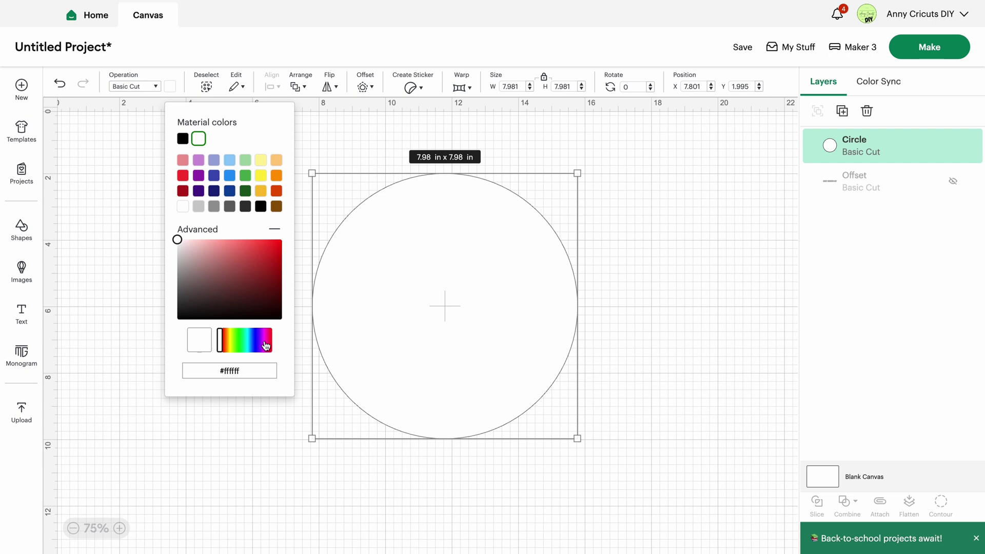
left_click(227, 344)
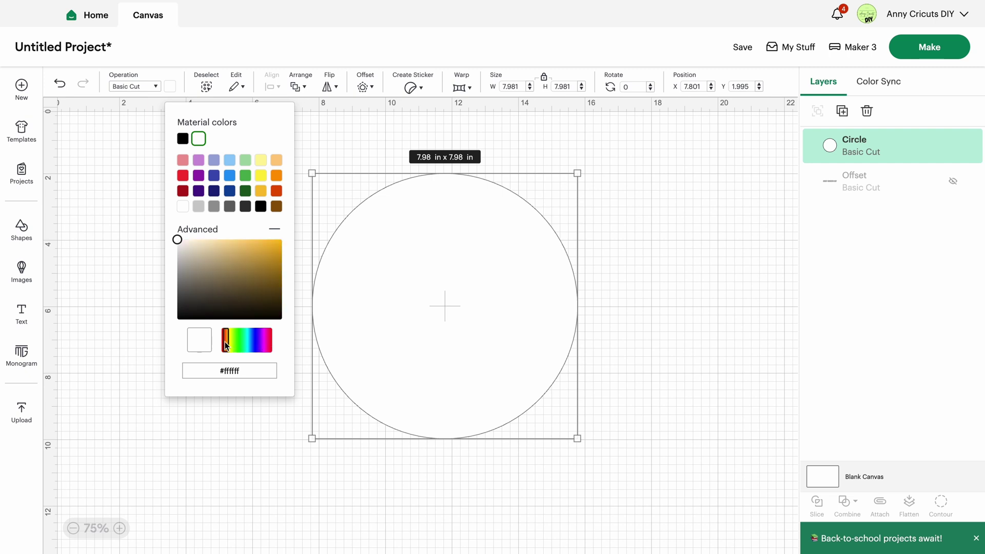
left_click(224, 342)
left_click(262, 347)
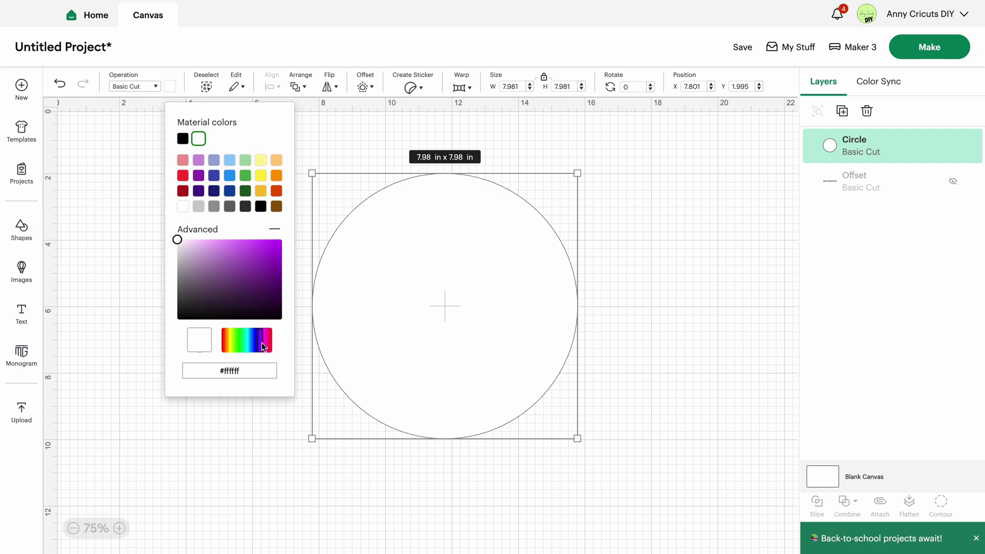
left_click(267, 343)
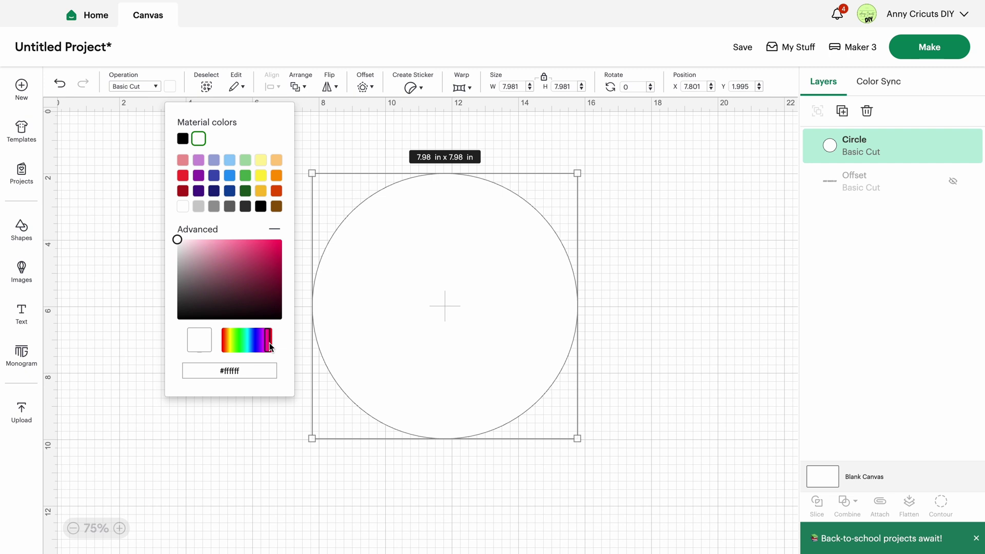
mouse_move(178, 239)
left_mouse_down()
mouse_move(201, 244)
mouse_move(188, 243)
left_mouse_up()
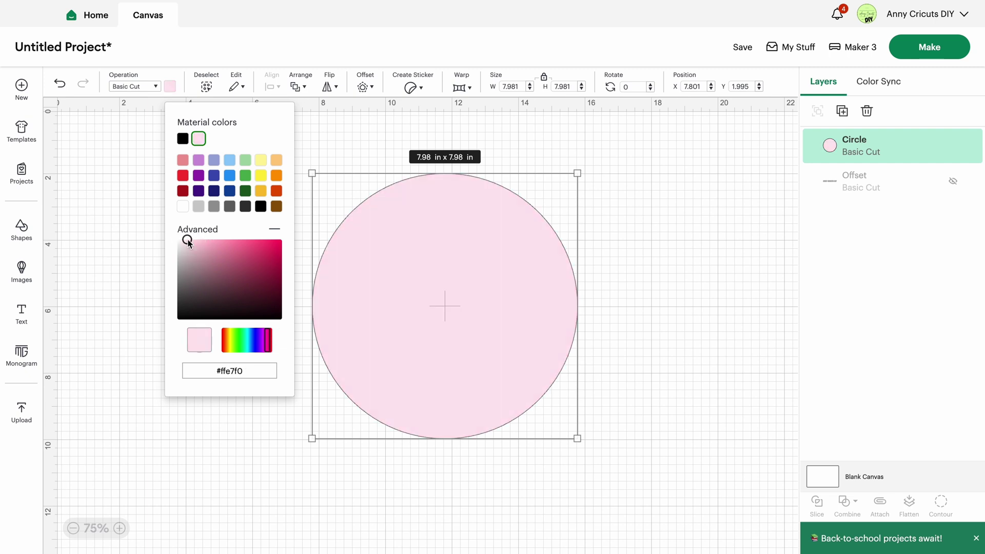
left_click(710, 235)
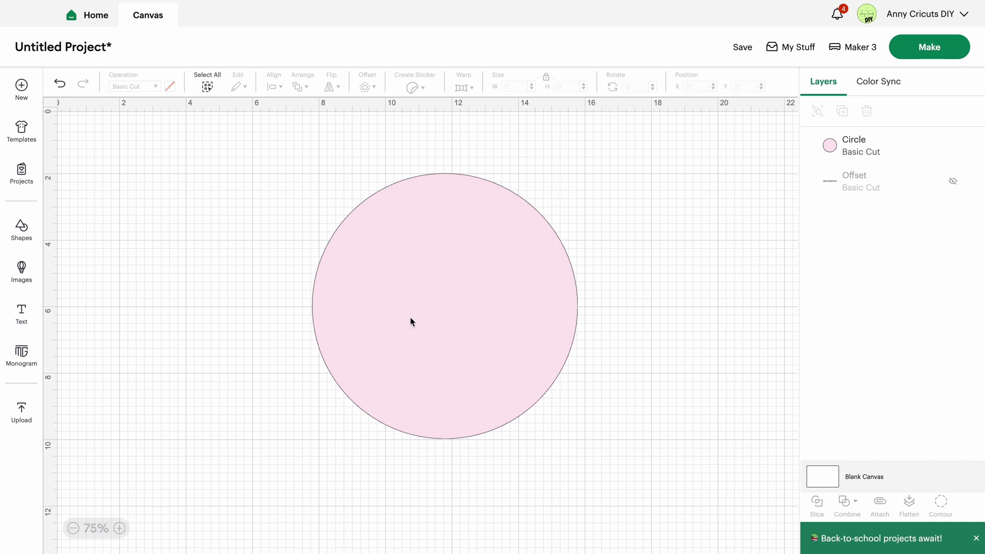
left_click_drag(411, 317, 417, 316)
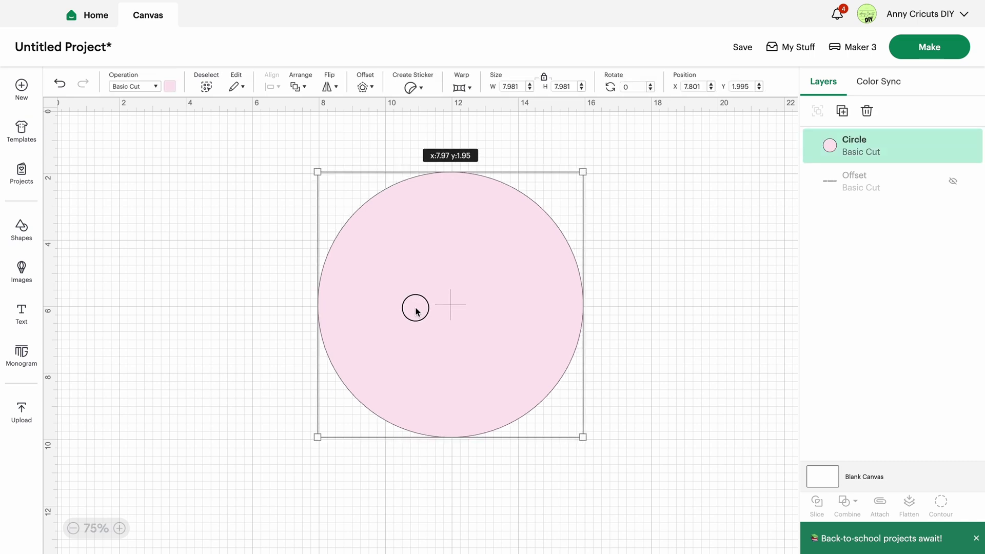
Add the text "Cheers" beside the pink circle and open its font choices
left_click(21, 313)
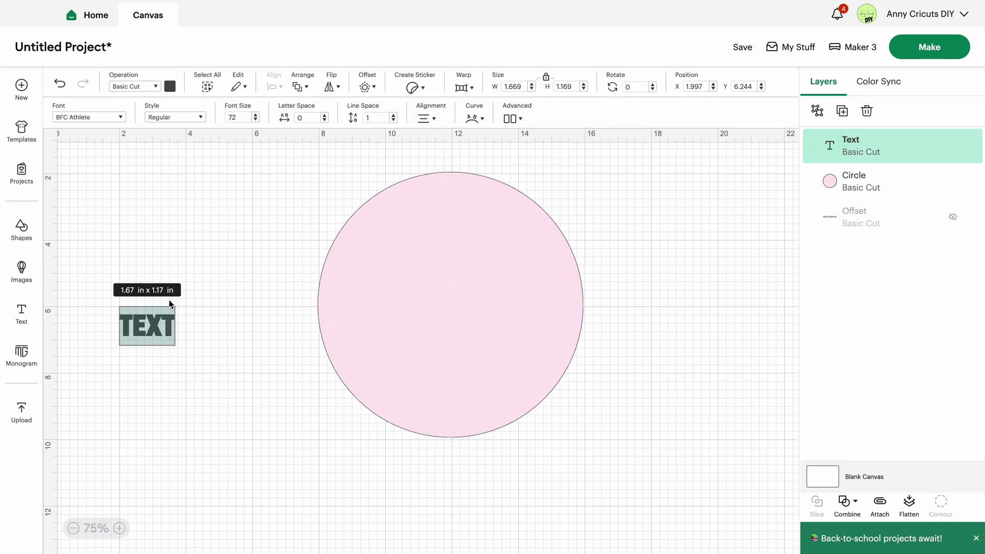
type("Che")
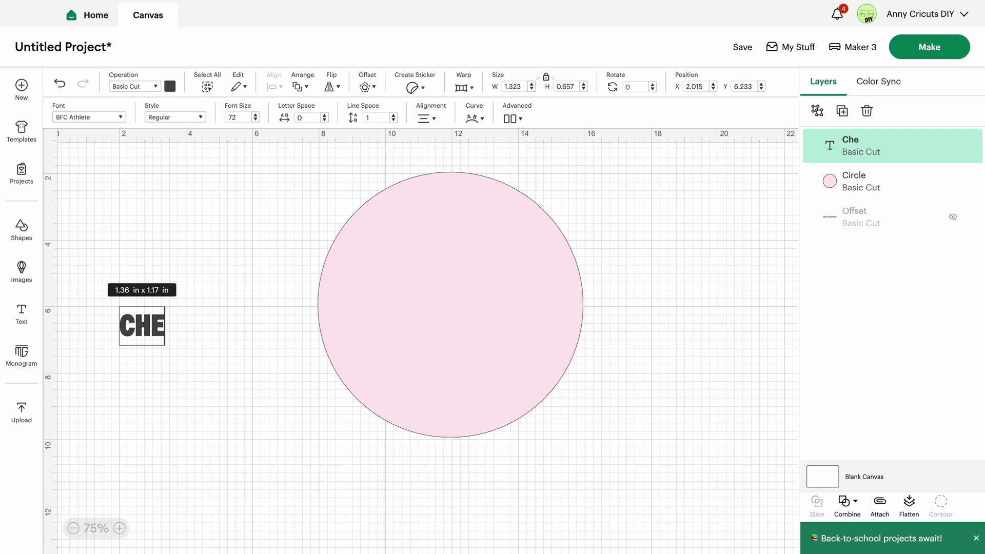
type("ers")
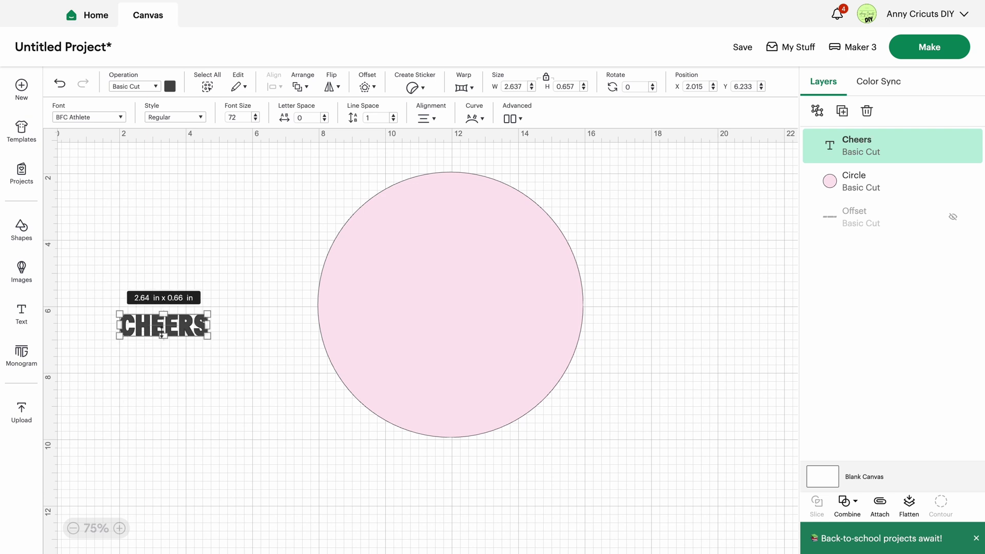
double_click(160, 331)
left_click(82, 116)
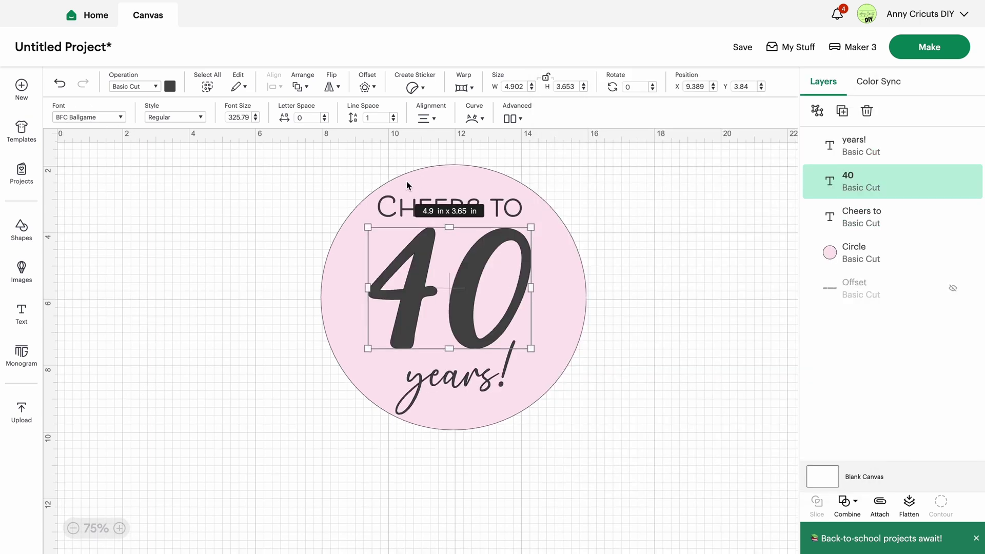
Curve the "Cheers to" text into an upward arch that follows the upper edge of the pink circle
left_click(394, 200)
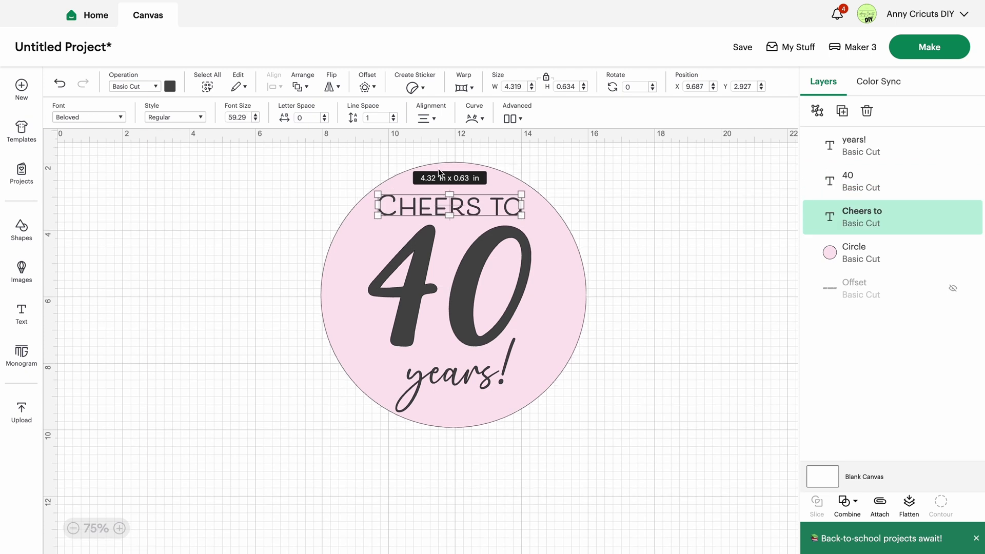
left_click(484, 120)
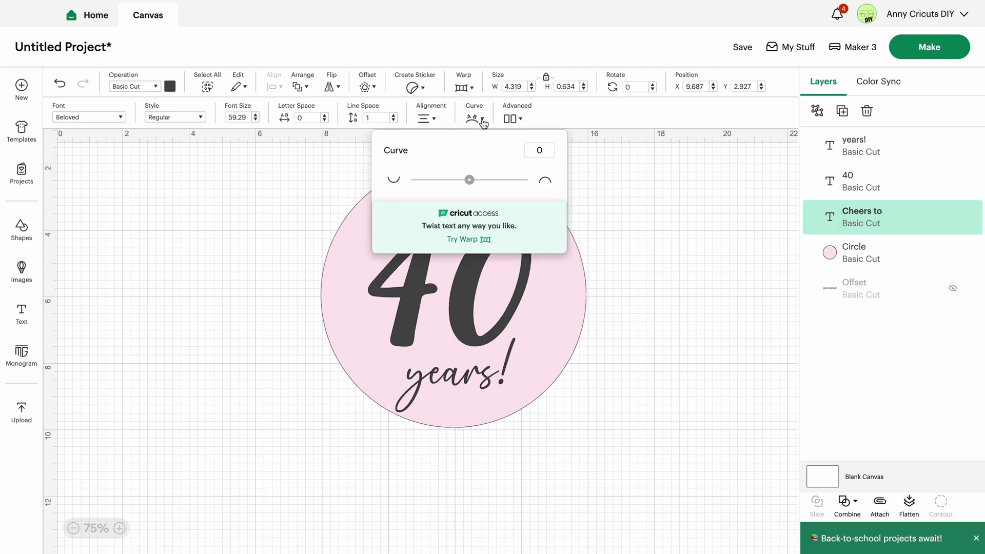
left_click_drag(469, 180, 497, 180)
left_click(607, 193)
left_click(453, 196)
left_click(482, 120)
left_click(648, 191)
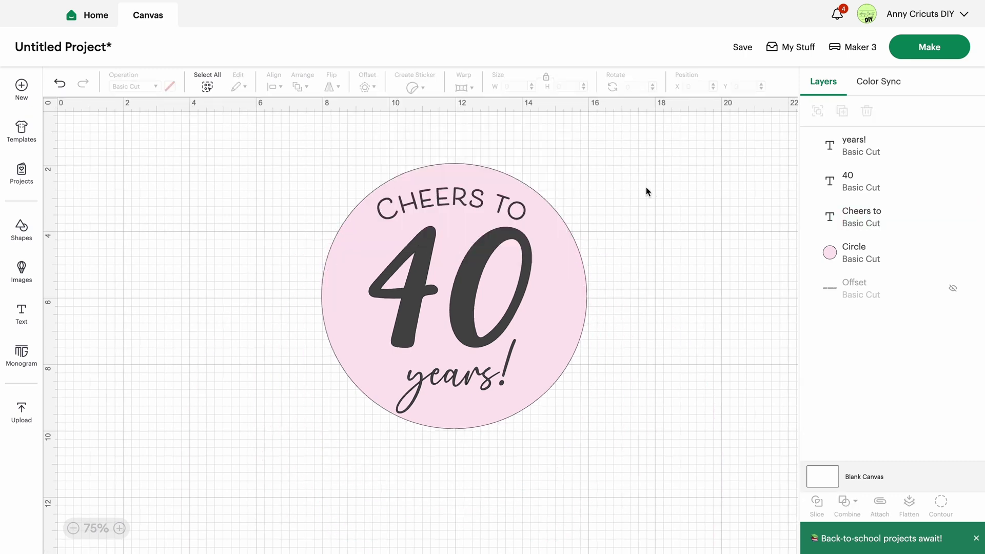
left_click(484, 212)
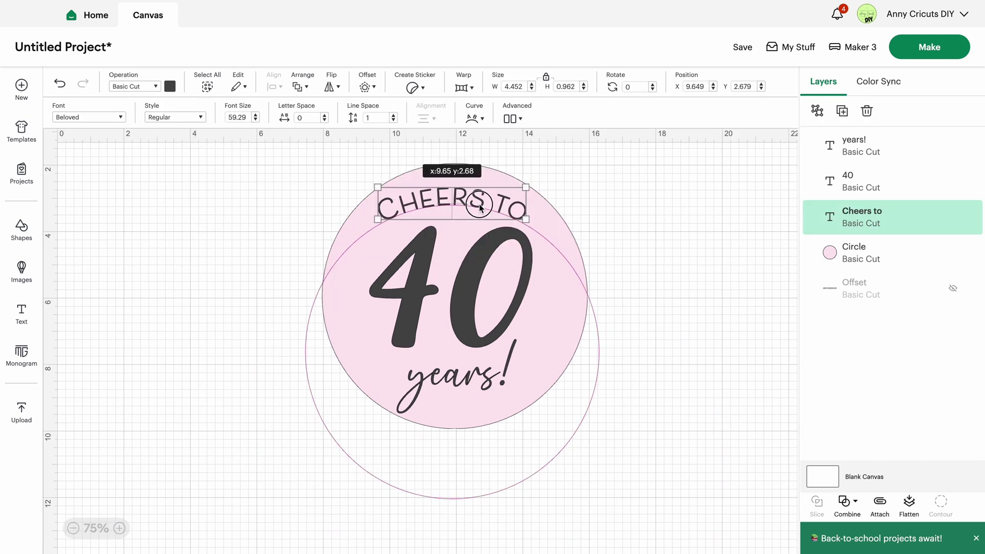
Shrink the "years!" text beneath the "40" to about 2.8 in wide by 1.74 in high
left_click(466, 311)
left_click(457, 389)
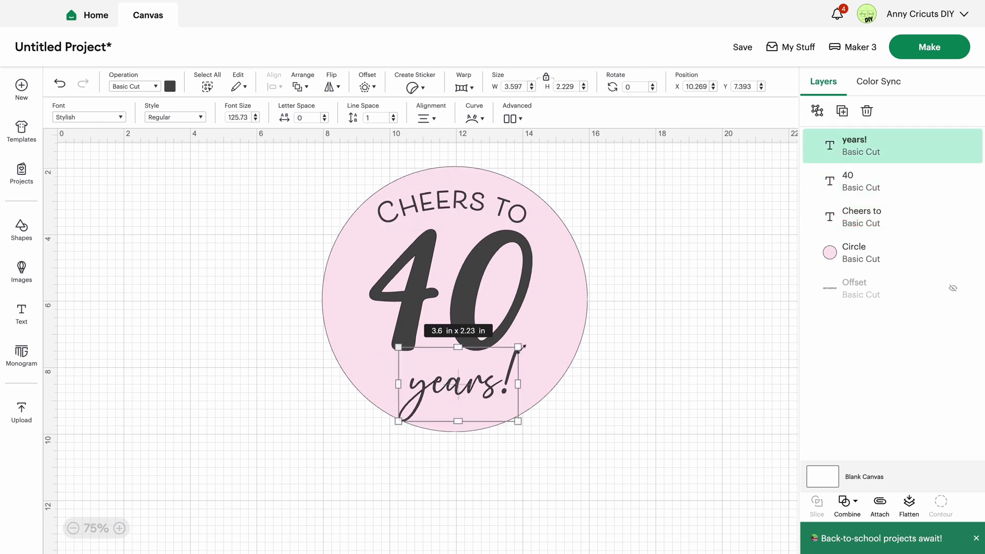
left_click_drag(518, 348, 471, 383)
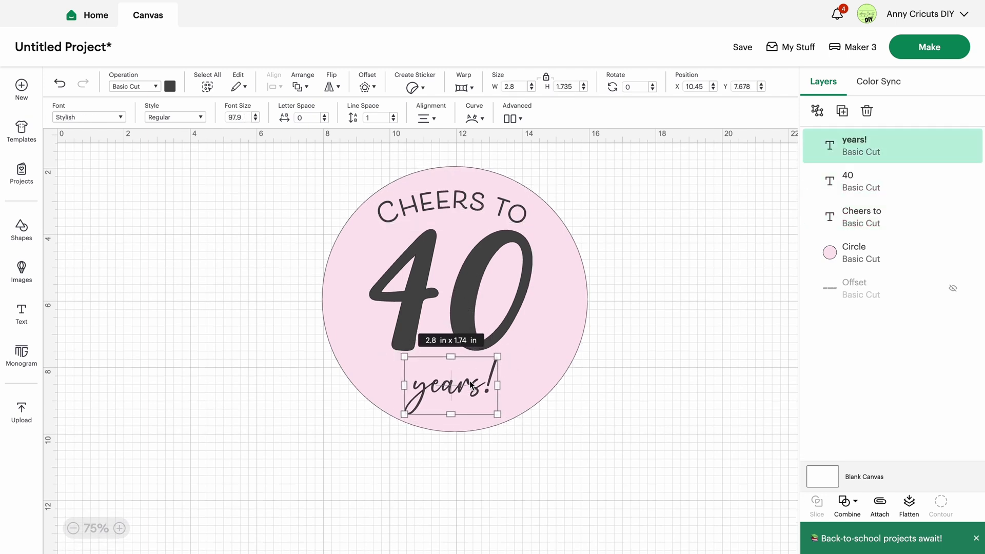
left_click(508, 285)
Recolor the curved "Cheers to" text white and create an offset of about 0.014 in around it
left_click(390, 206)
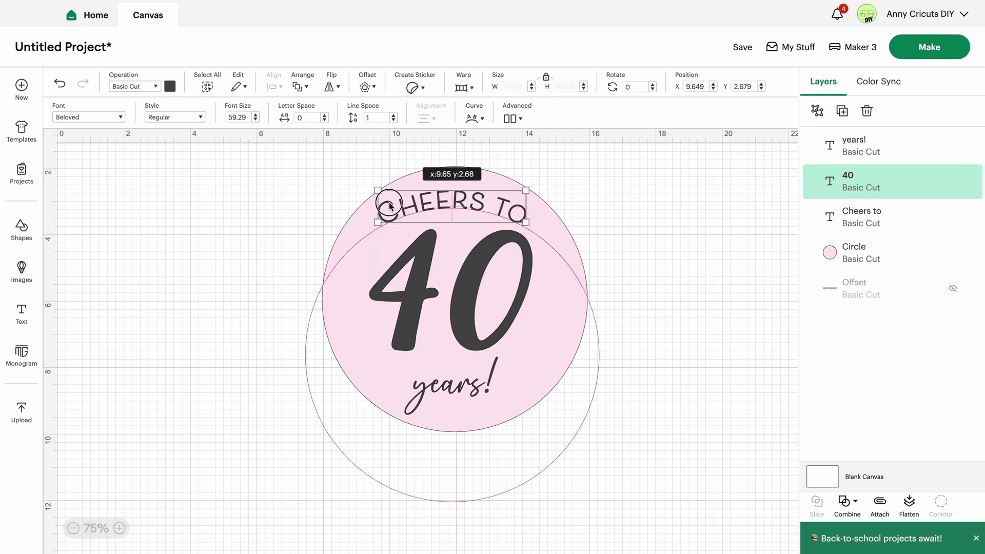
left_click(167, 87)
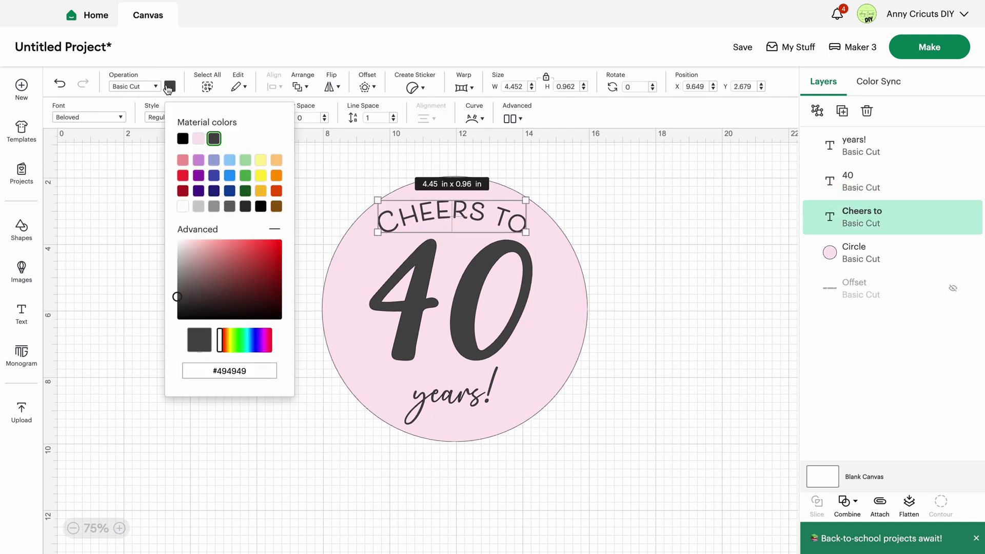
left_click(183, 207)
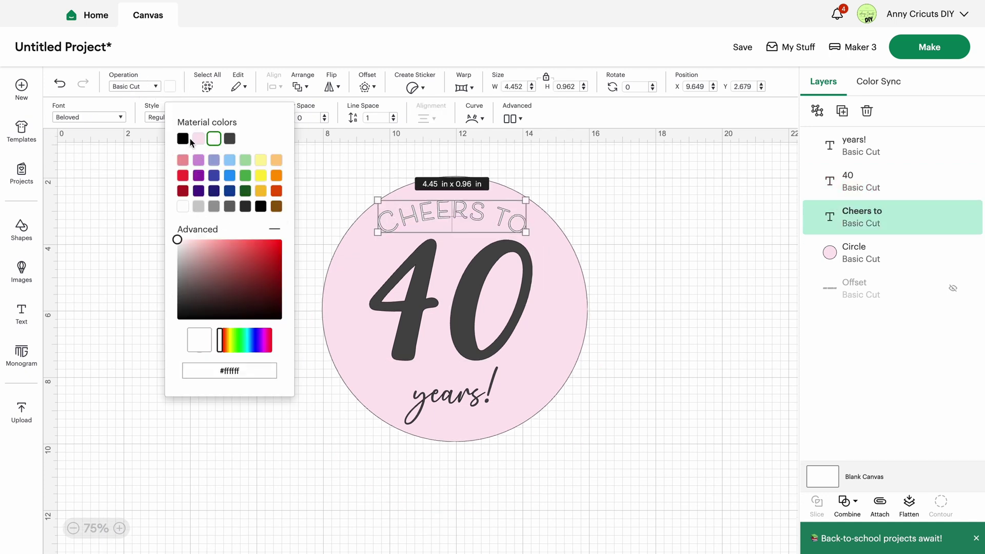
left_click(377, 88)
left_click_drag(385, 146, 366, 145)
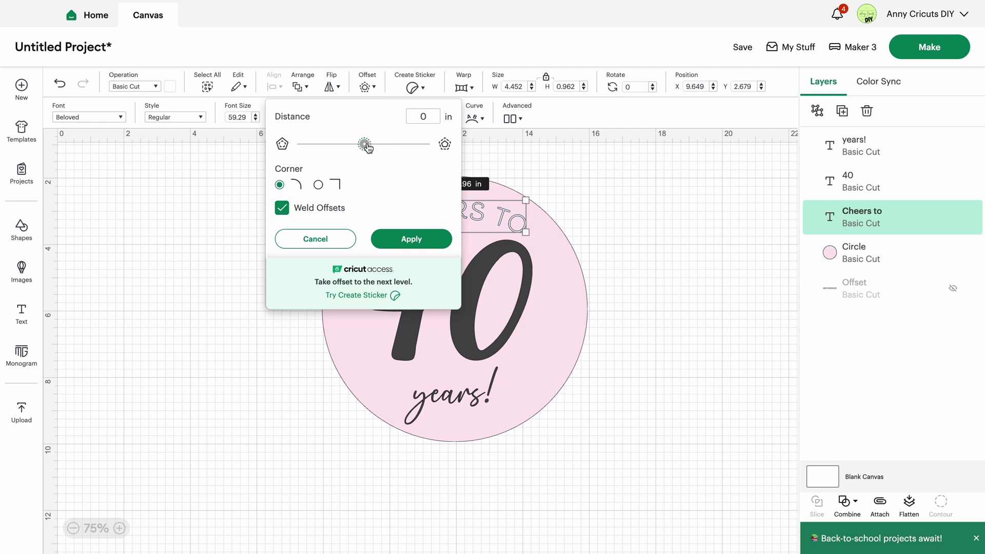
left_click_drag(366, 145, 366, 145)
left_click(397, 238)
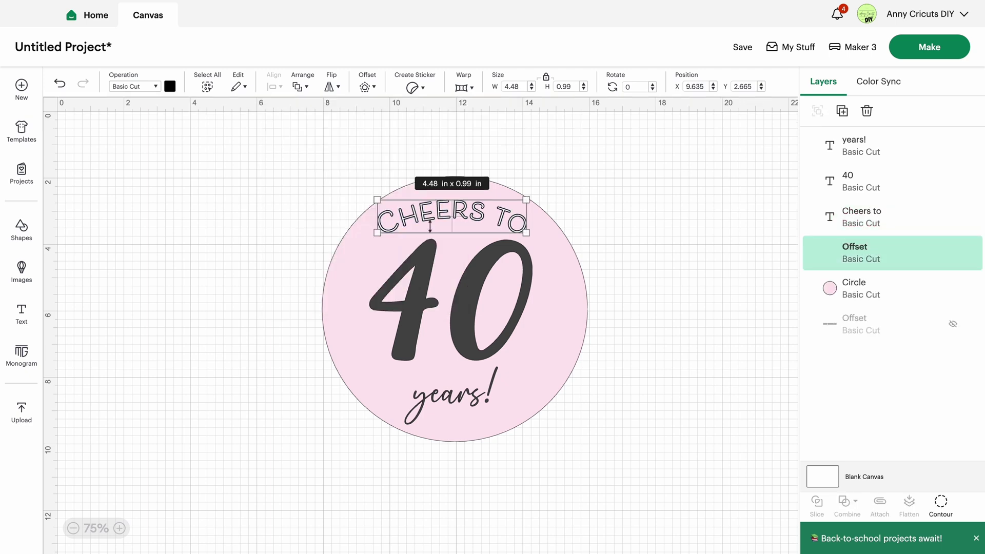
Recolor the offset behind the "Cheers to" text white
left_click(169, 86)
left_click(186, 209)
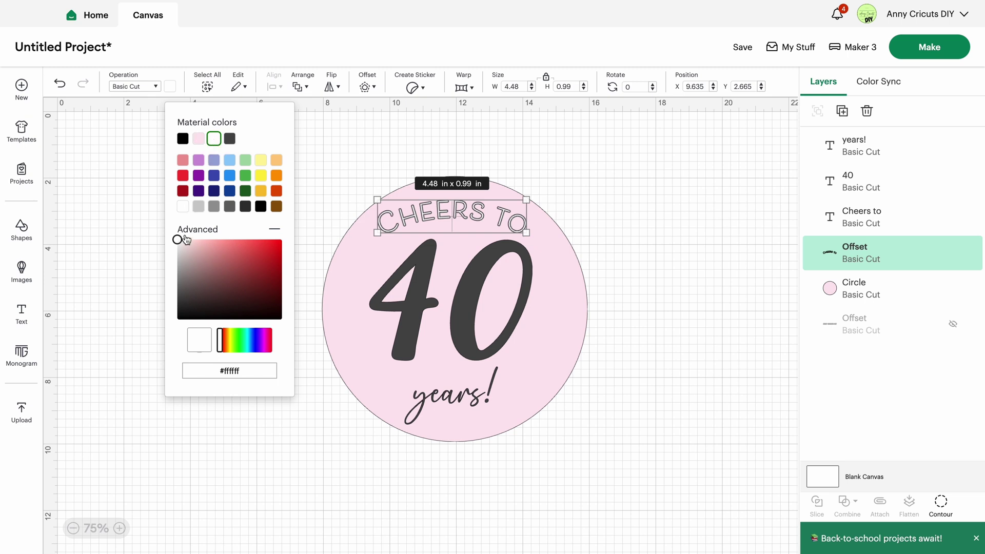
left_click(879, 260)
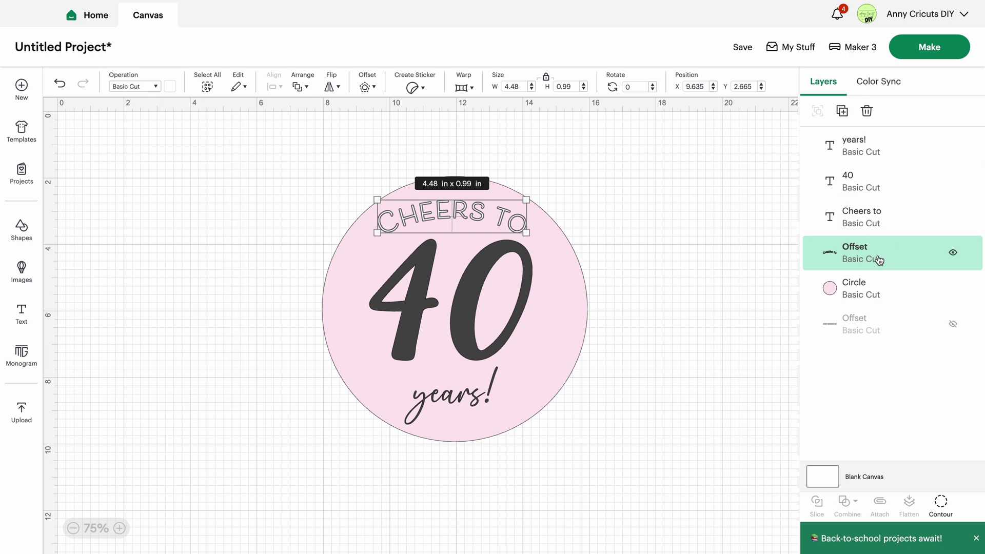
left_click(169, 86)
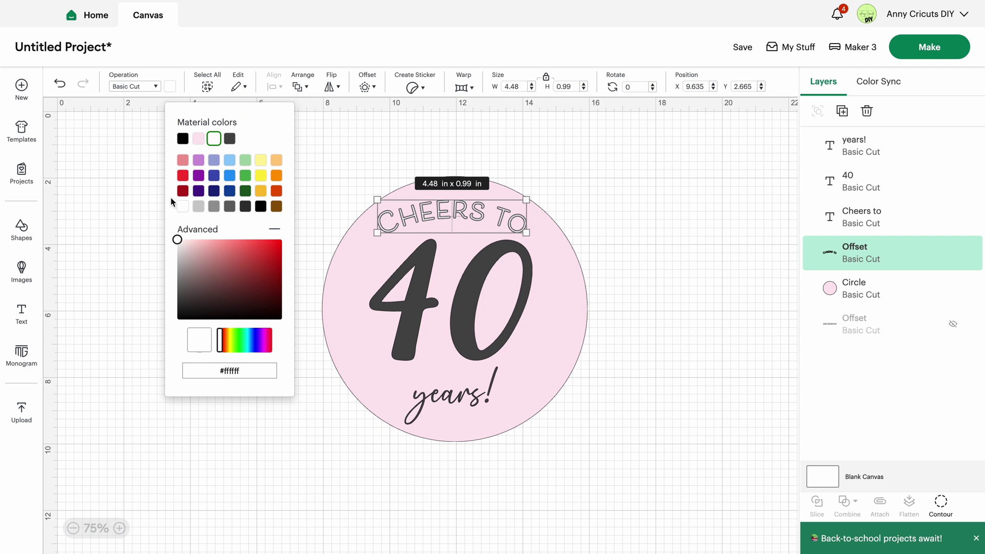
left_click(684, 226)
Flatten the "Cheers to" text on its own and deselect it
left_click(429, 215)
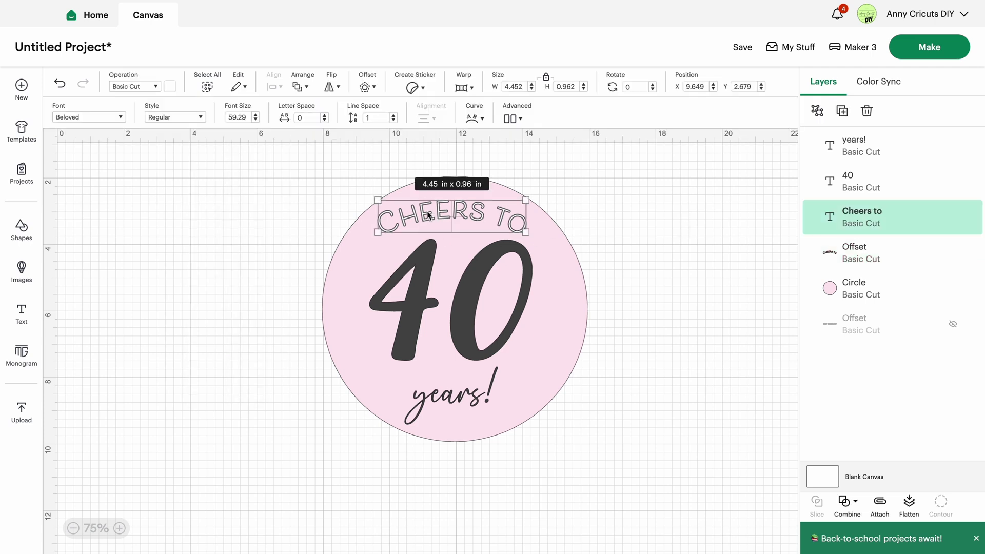
left_click(909, 503)
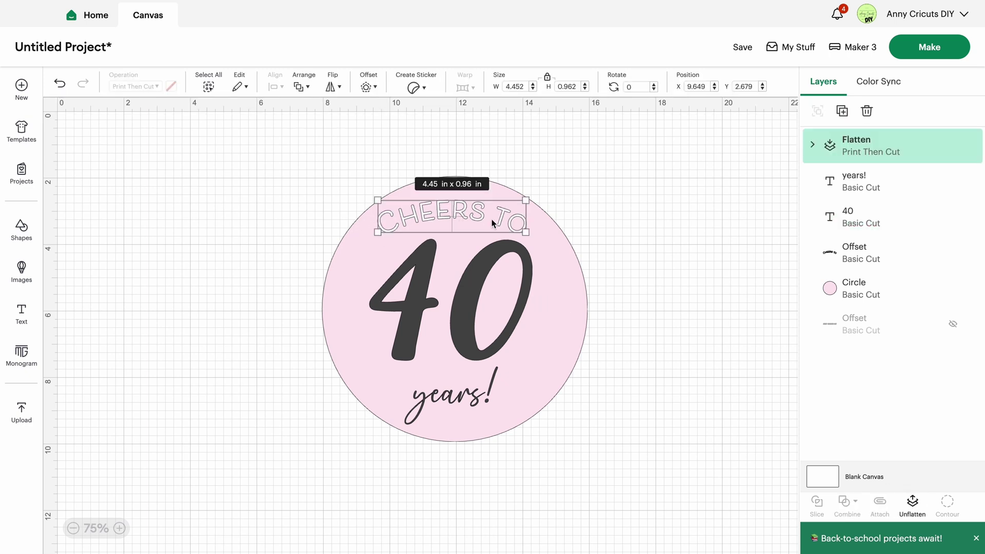
left_click(662, 218)
Recolor the "40" and "years!" texts white
left_click(453, 311)
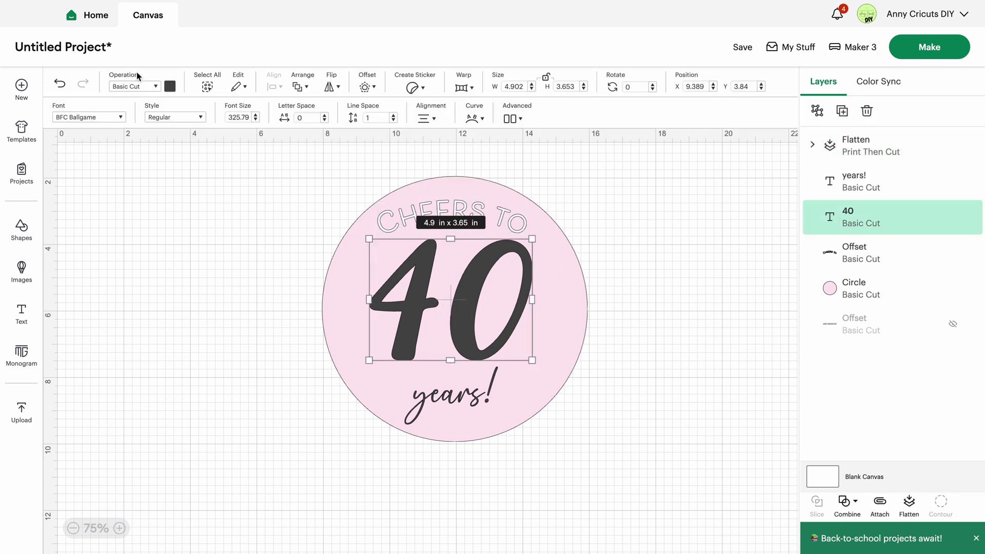
left_click(170, 87)
left_click(186, 208)
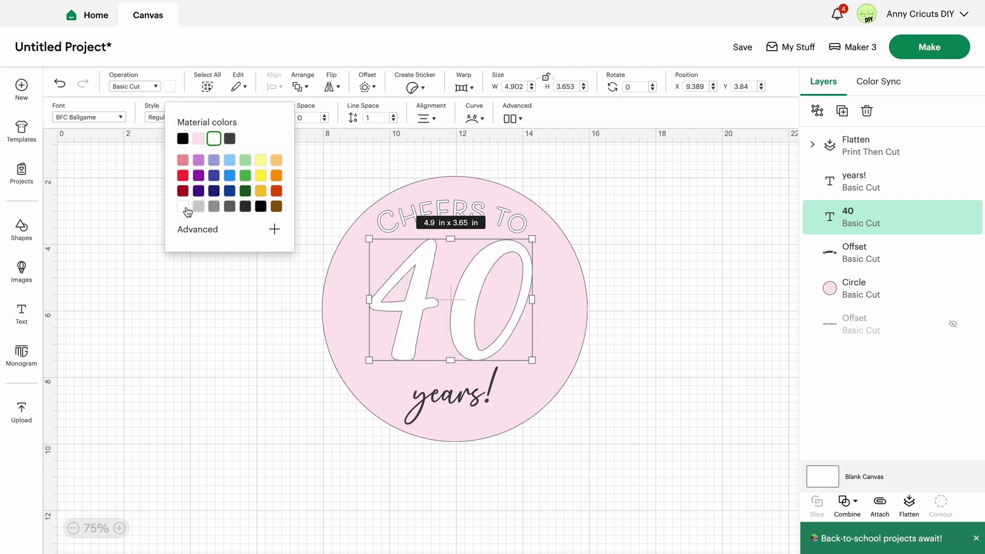
left_click(466, 404)
left_click(169, 86)
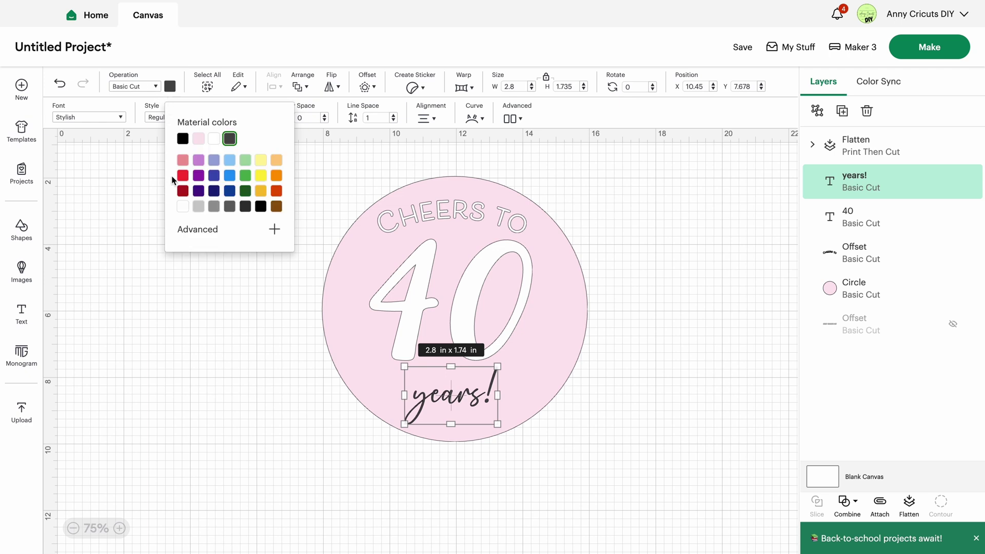
left_click(182, 207)
left_click(679, 273)
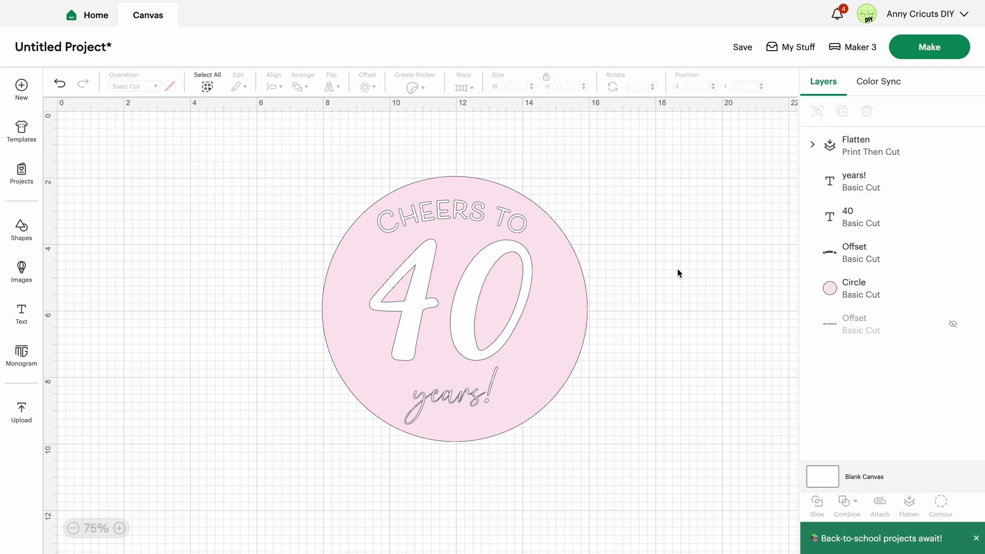
Create a 0.014 in welded offset with rounded corners around the "years!" text
left_click(448, 404)
double_click(454, 400)
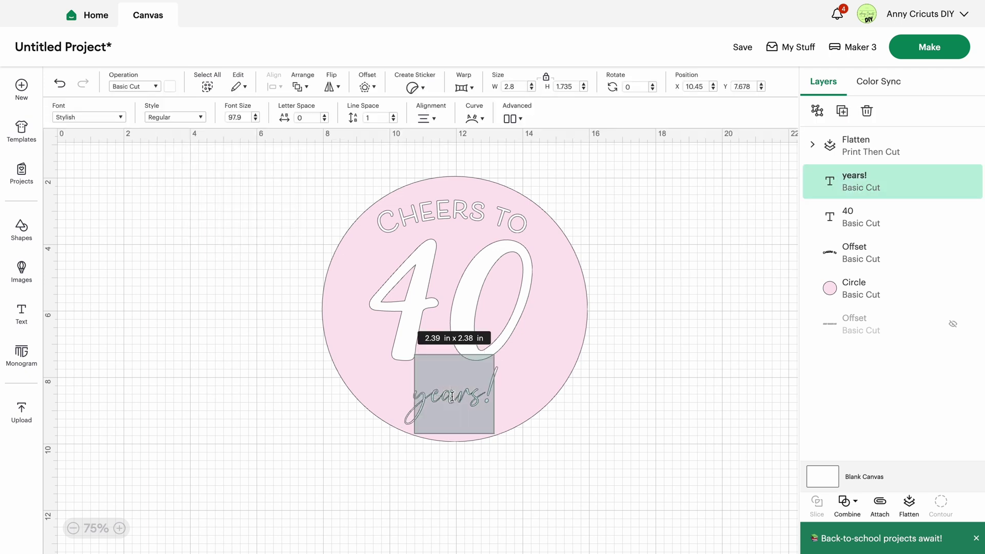
left_click(365, 87)
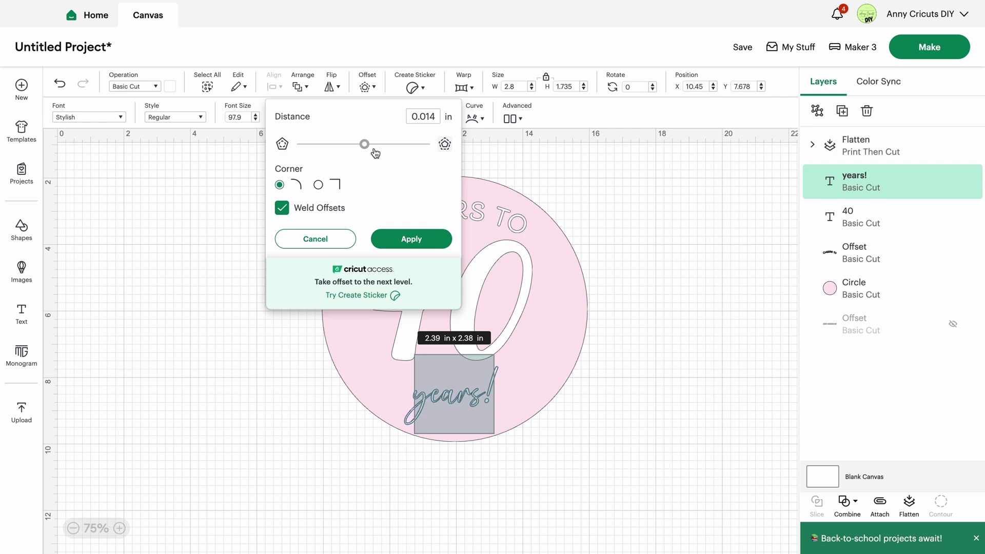
left_click(411, 239)
Recolor the offset behind "years!" white and flatten the "years!" text
left_click(170, 86)
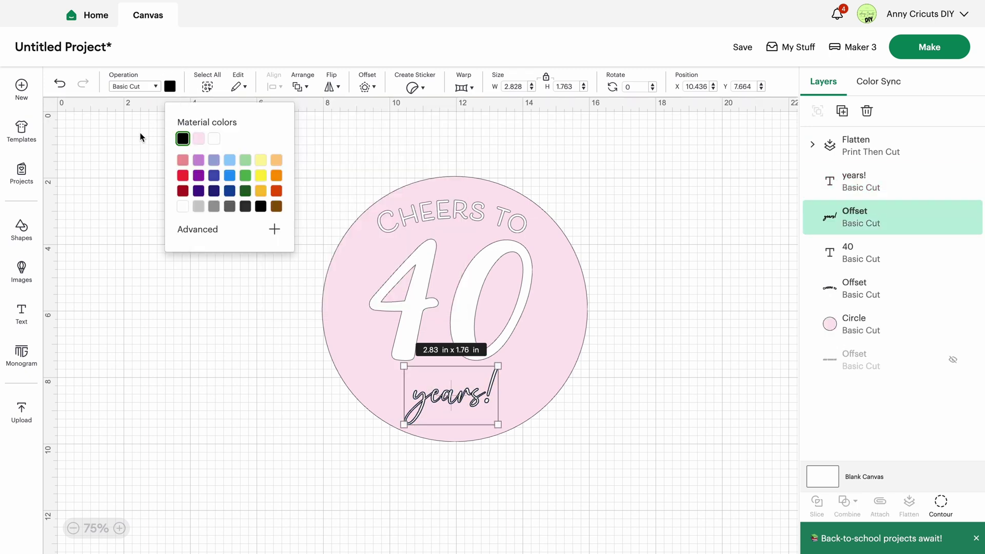
left_click(217, 143)
left_click(206, 321)
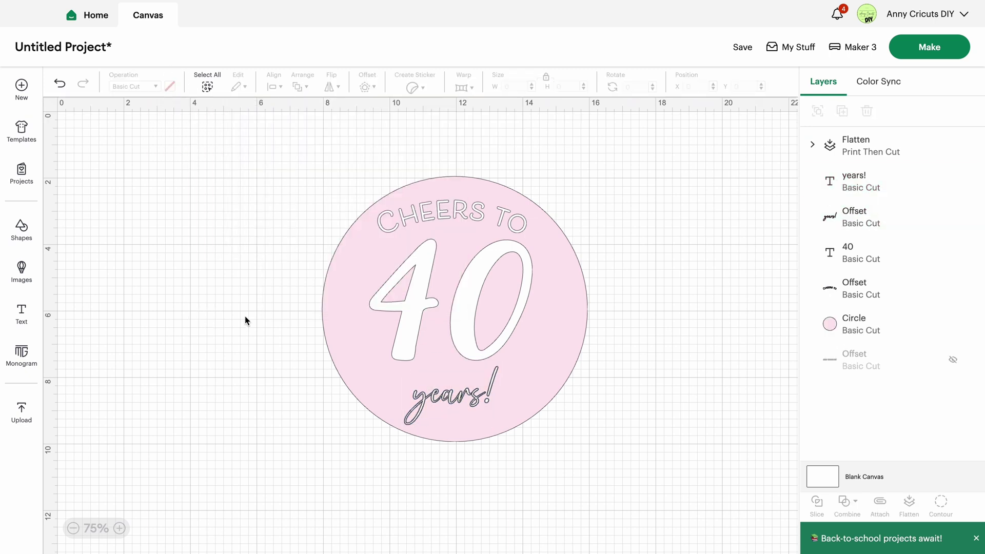
left_click(463, 410)
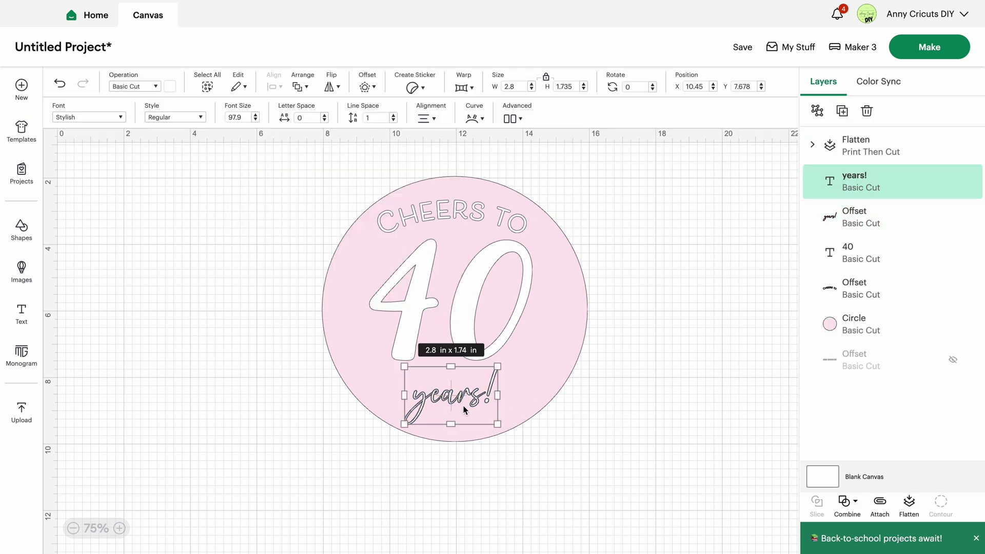
left_click(910, 504)
Try attaching all parts of the round design and moving it to about Y 1.79 in, and undo both changes
left_click_drag(286, 147, 643, 480)
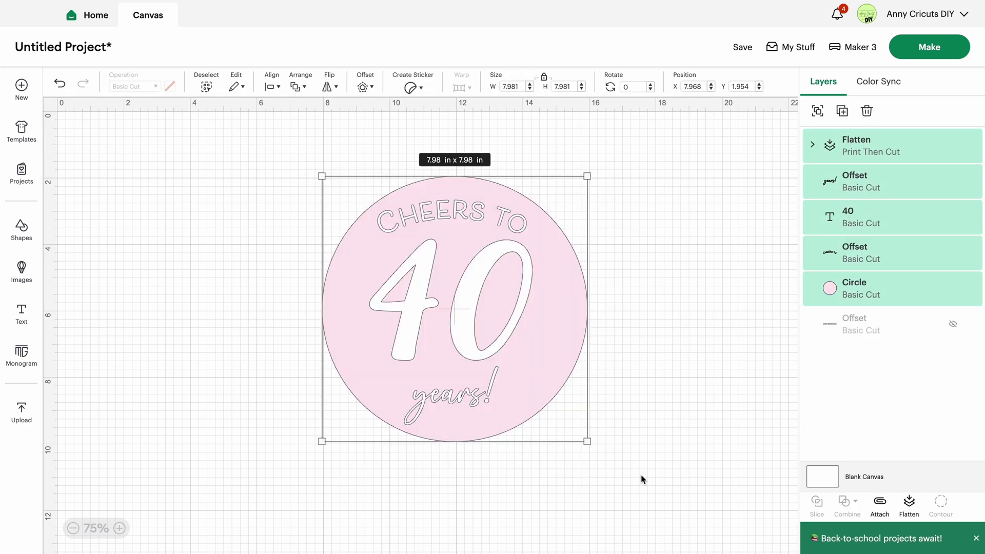
left_click(881, 502)
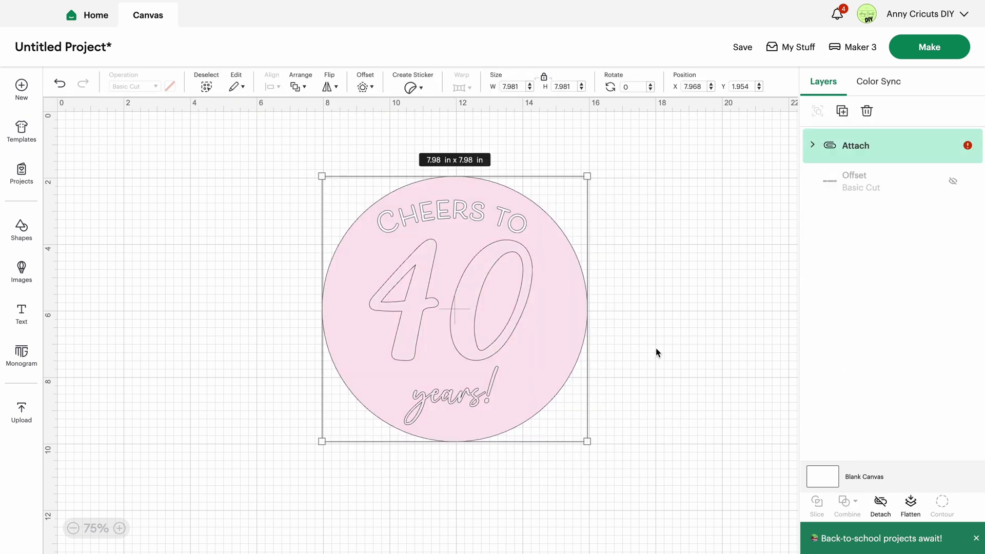
mouse_move(468, 301)
left_mouse_down()
mouse_move(455, 295)
mouse_move(471, 294)
left_mouse_up()
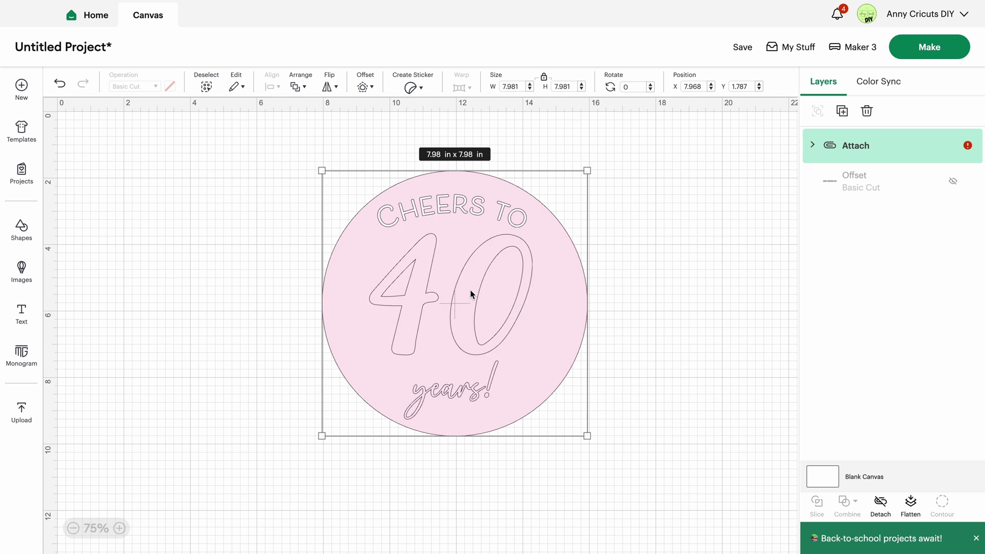
left_click(60, 84)
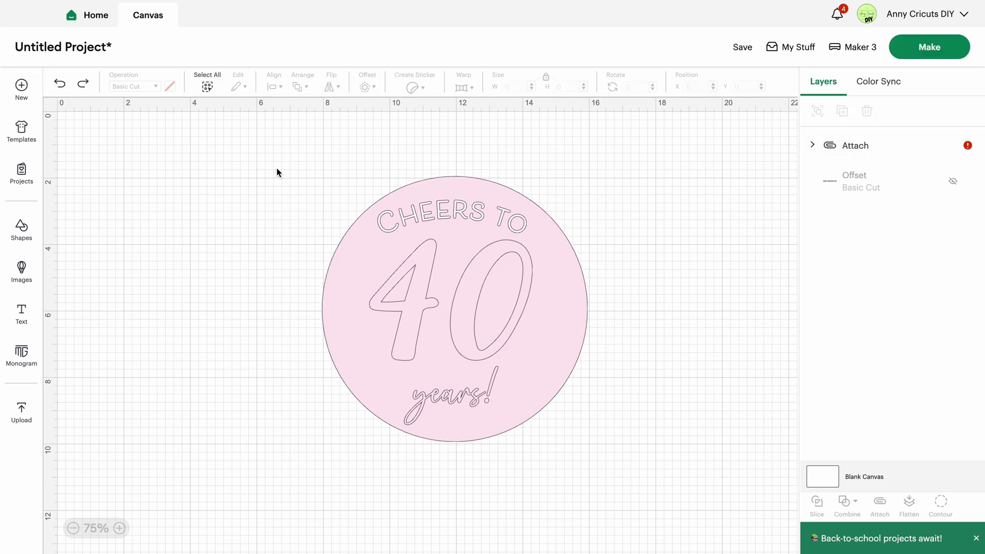
left_click(59, 84)
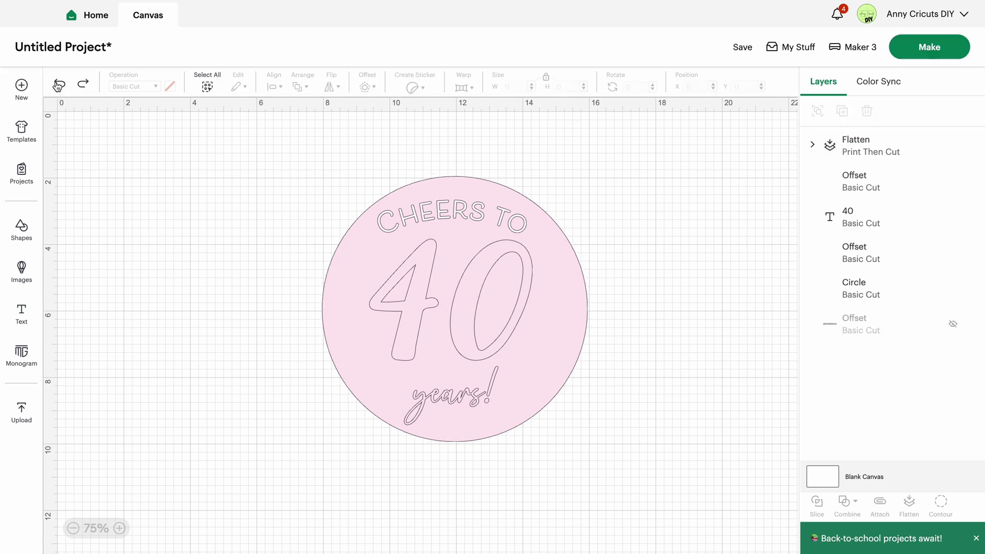
Flatten all visible parts of the round design together and move the result to about X 7.8, Y 2.01 in
left_click_drag(320, 147, 778, 552)
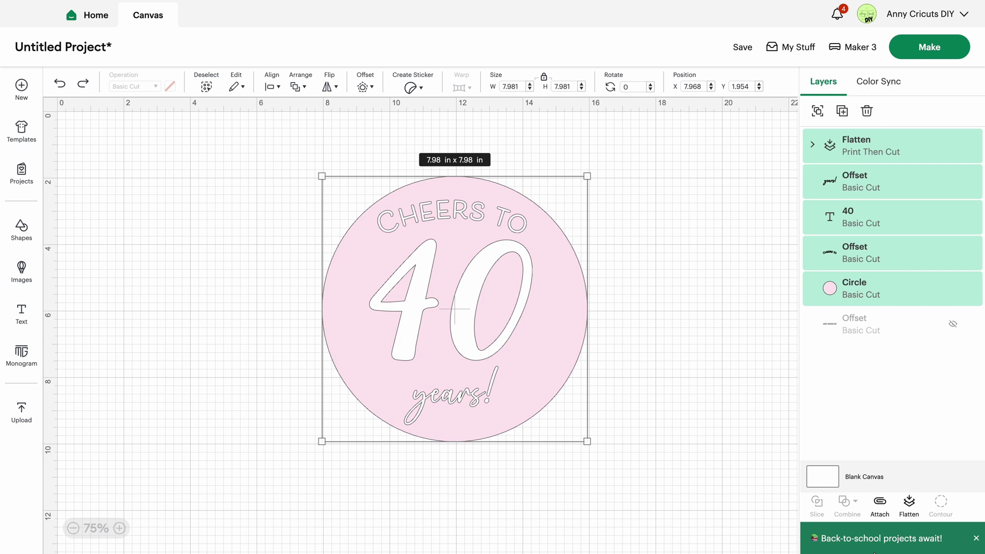
left_click(910, 506)
left_click(601, 367)
left_click(513, 341)
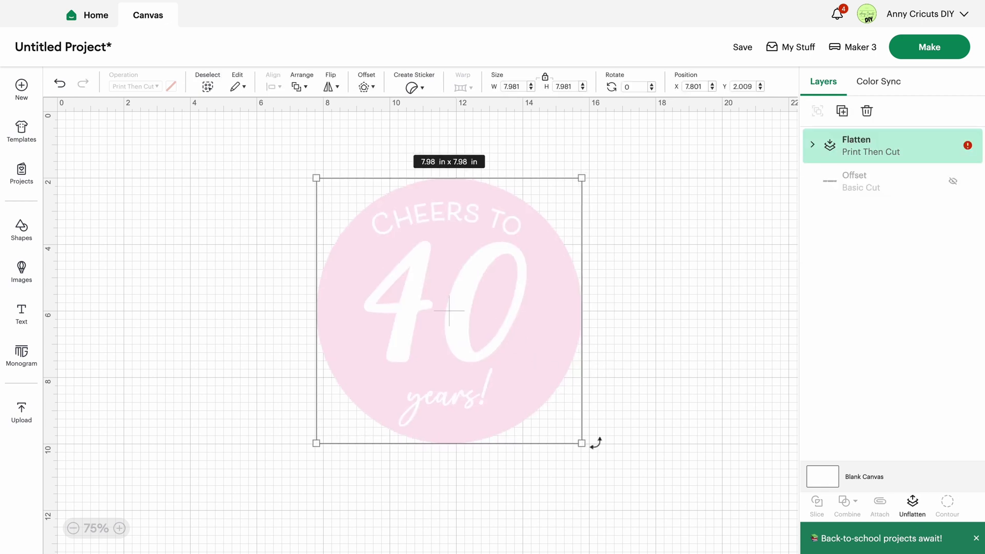
Scale the flattened round design to about 6.17 in wide and reposition it on the canvas
left_click_drag(591, 444, 436, 306)
left_click_drag(414, 267, 474, 328)
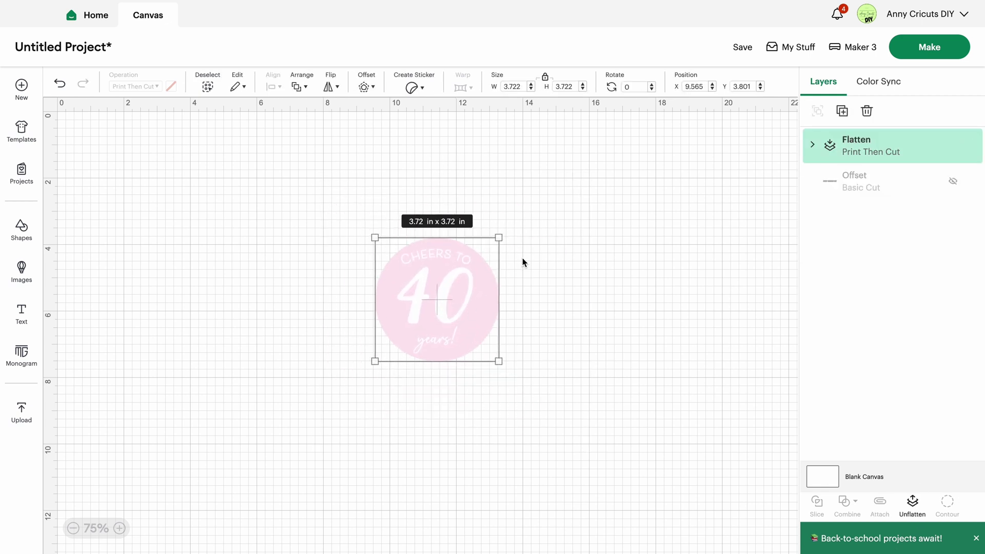
left_click_drag(499, 238, 561, 313)
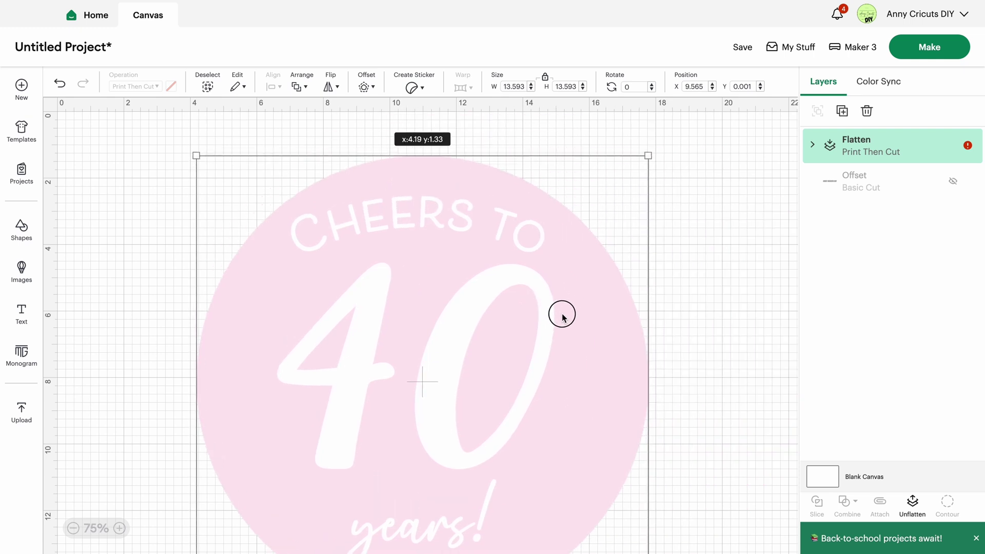
left_click_drag(650, 161, 400, 417)
left_click_drag(372, 452, 585, 265)
Open the image library and delete the flattened round "Cheers to 40 years!" design from the canvas
left_click(34, 278)
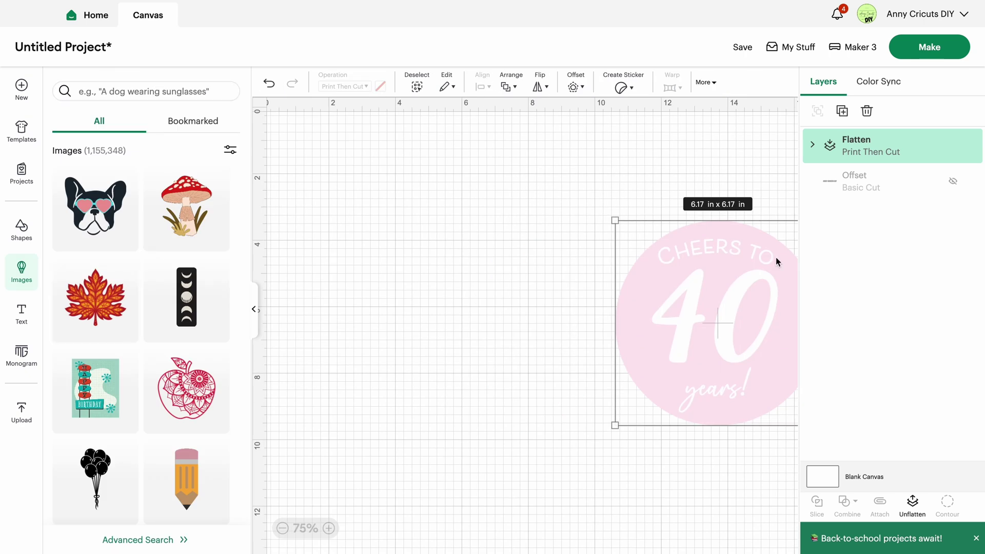
left_click_drag(739, 325, 604, 276)
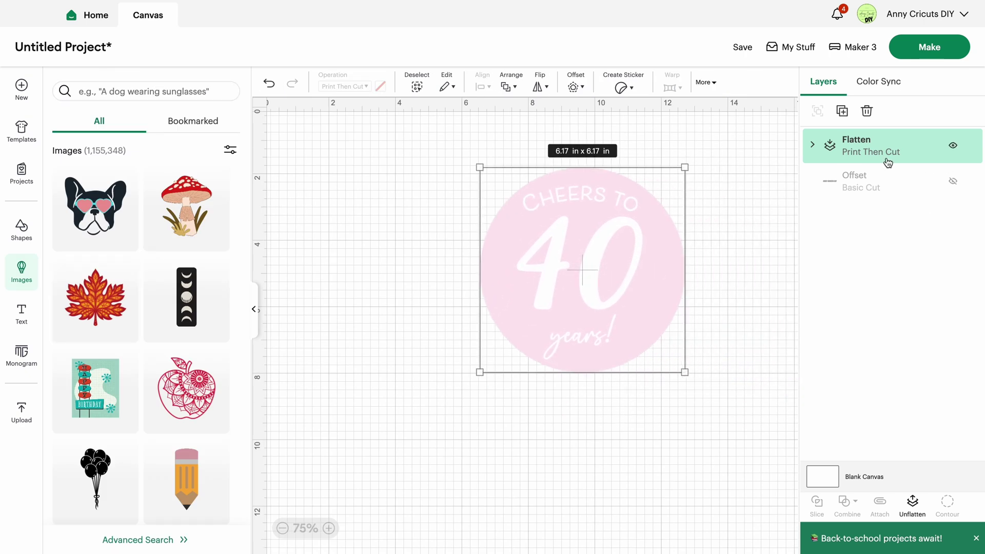
key("Delete")
left_click(465, 313)
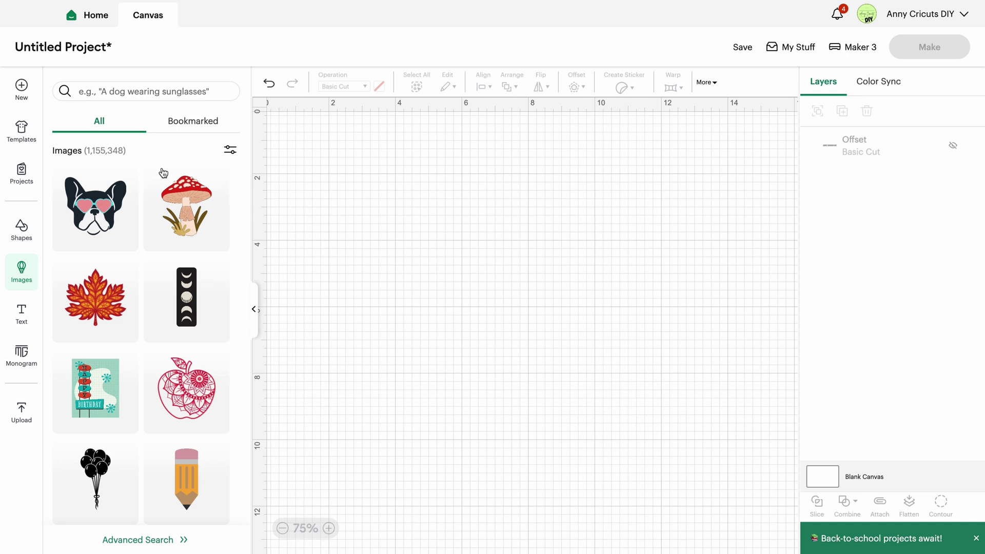
Add the yellow pencil image from the library and move it to about X 8.9, Y 2.69 in
scroll(141, 259, "down", 1)
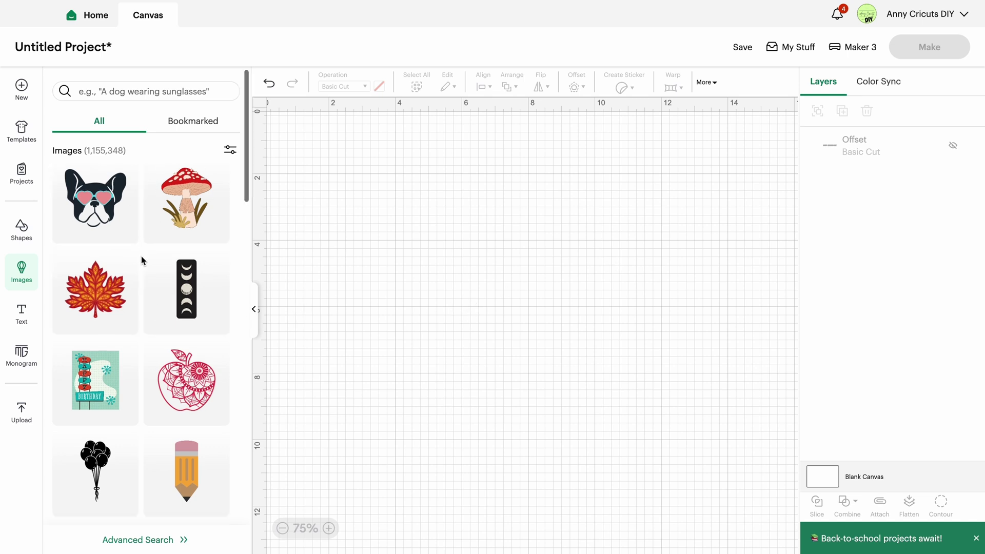
scroll(141, 260, "down", 3)
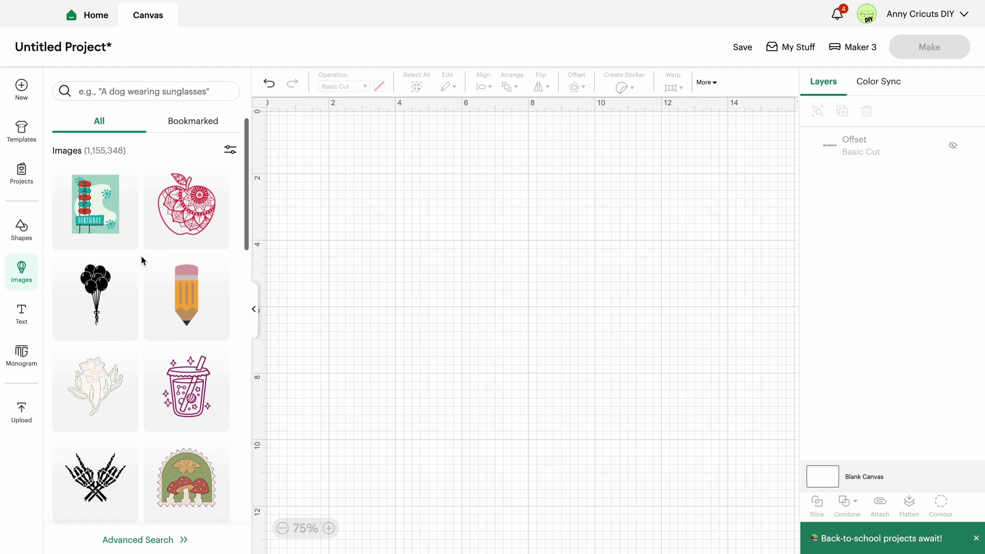
left_click(174, 298)
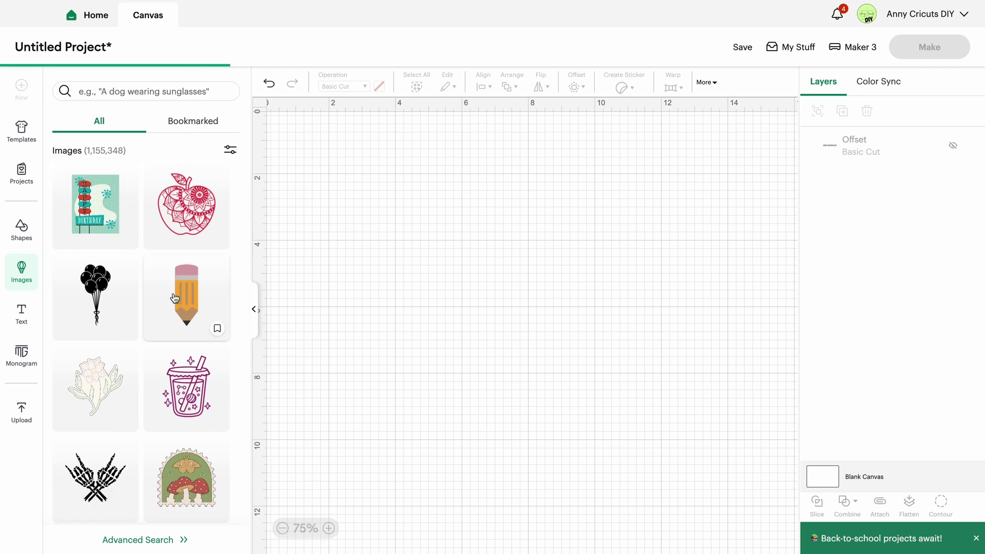
left_click_drag(372, 234, 456, 251)
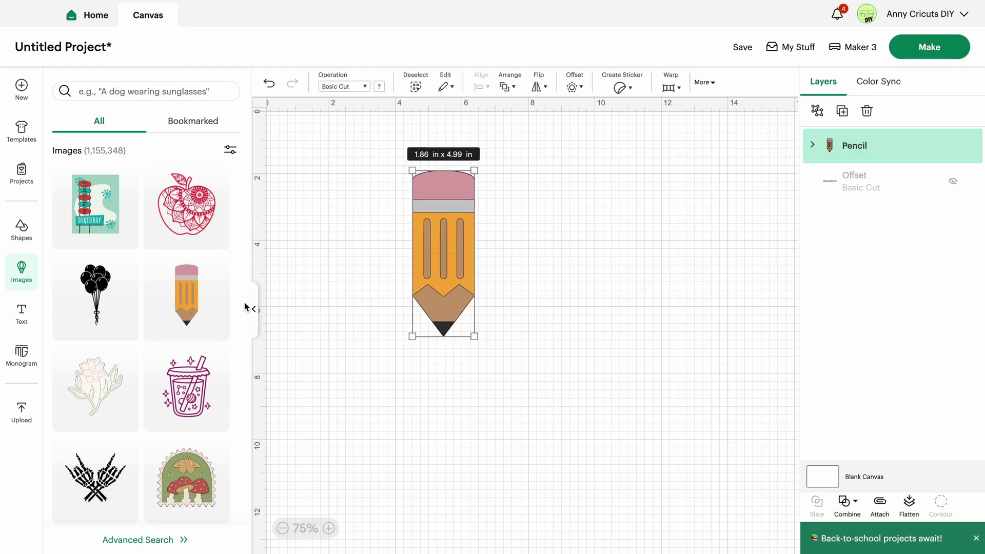
left_click(255, 310)
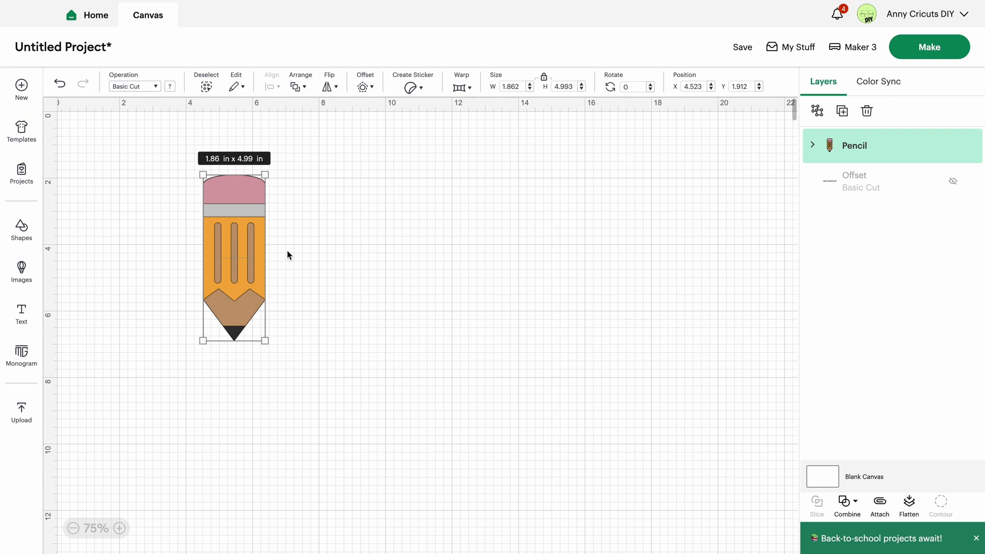
mouse_move(233, 257)
left_mouse_down()
mouse_move(401, 280)
mouse_move(378, 282)
left_mouse_up()
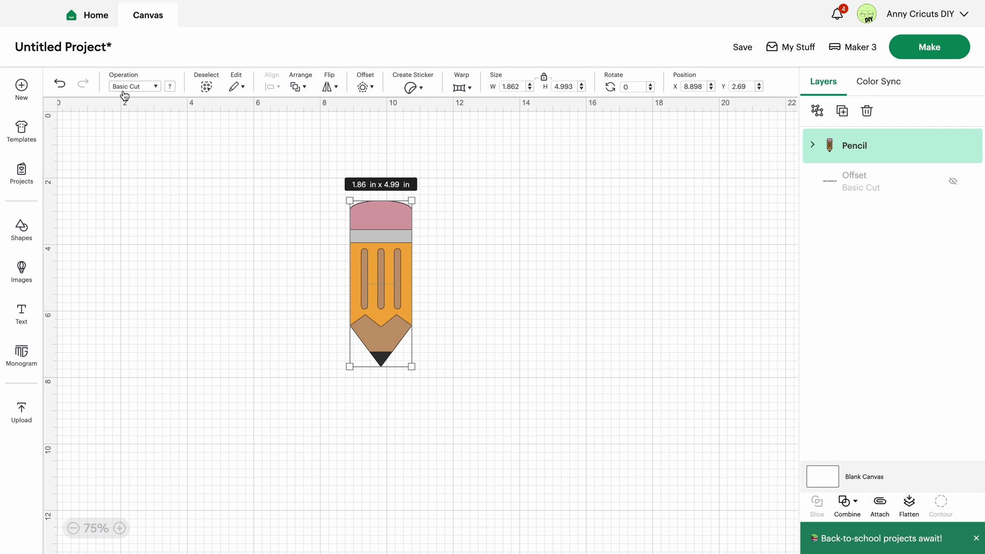
Preview how the Basic Cut pencil is split across the cutting mats and return to the canvas
left_click(898, 55)
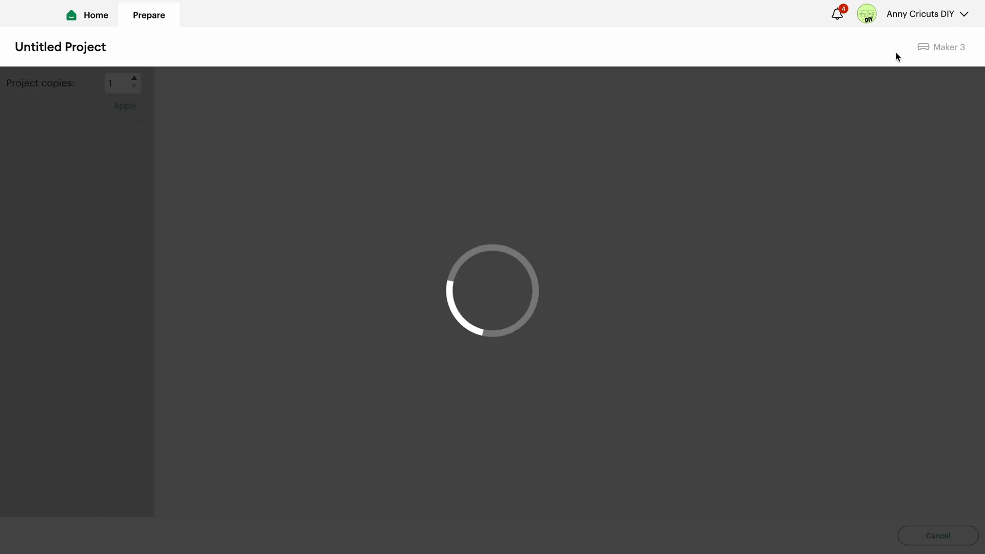
scroll(41, 270, "down", 5)
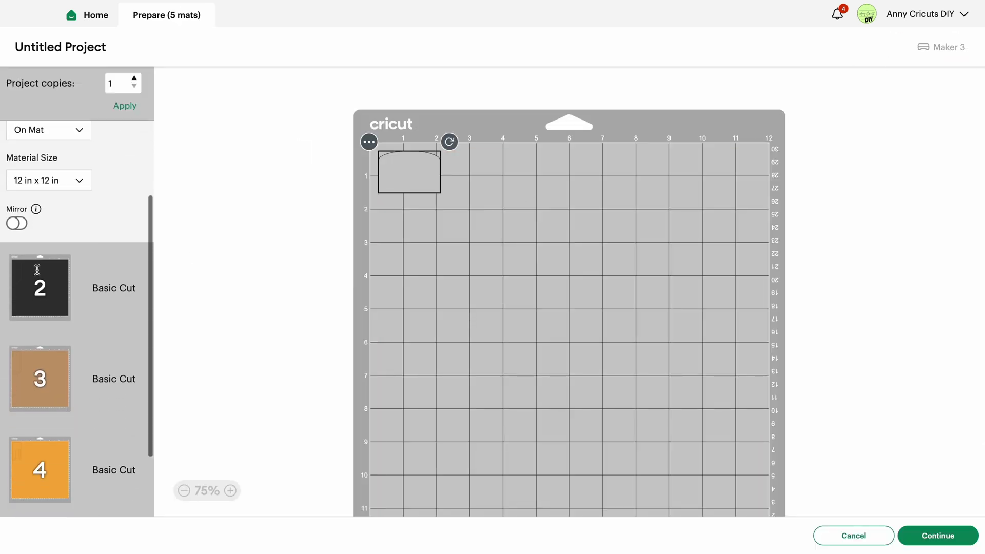
left_click(42, 225)
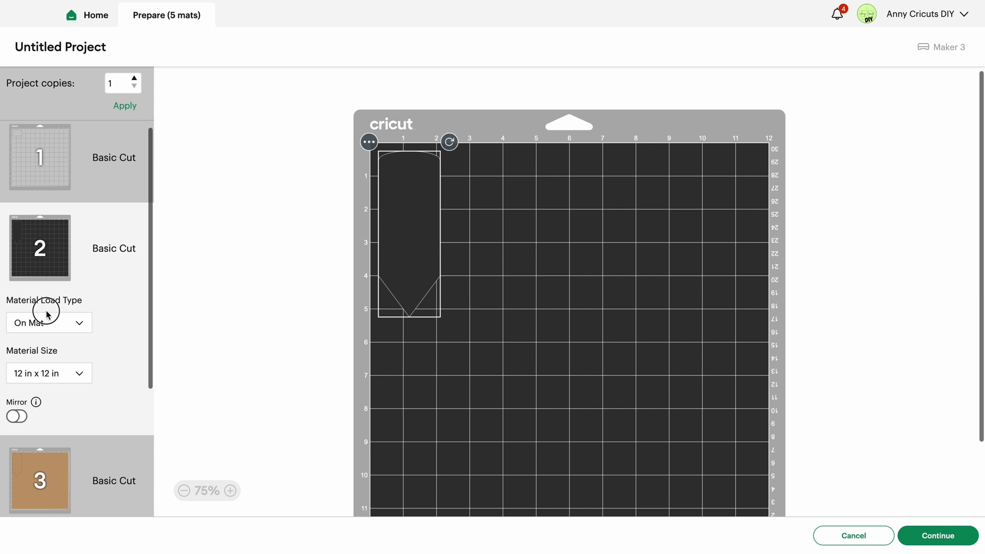
left_click(41, 442)
scroll(53, 462, "down", 2)
left_click(867, 535)
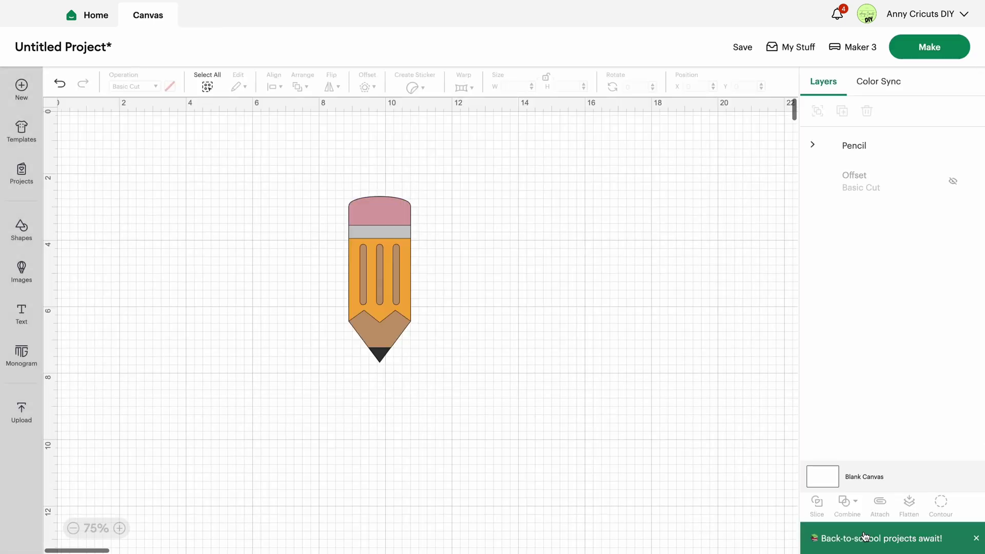
Change the pencil's operation to Print Then Cut and move it to about X 9.57, Y 2.47 in
left_click(384, 221)
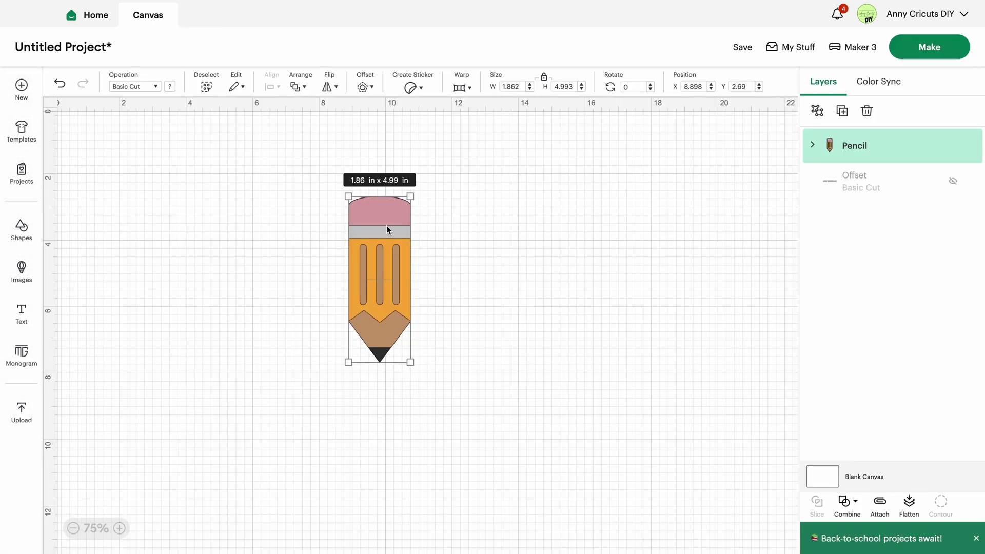
scroll(388, 226, "down", 1)
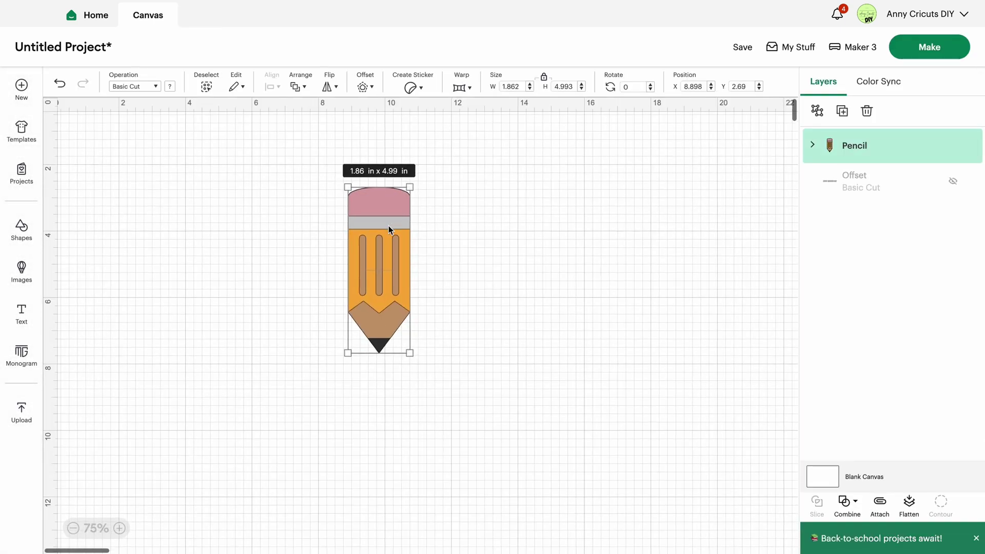
left_click(155, 87)
scroll(155, 95, "down", 1)
scroll(157, 141, "up", 1)
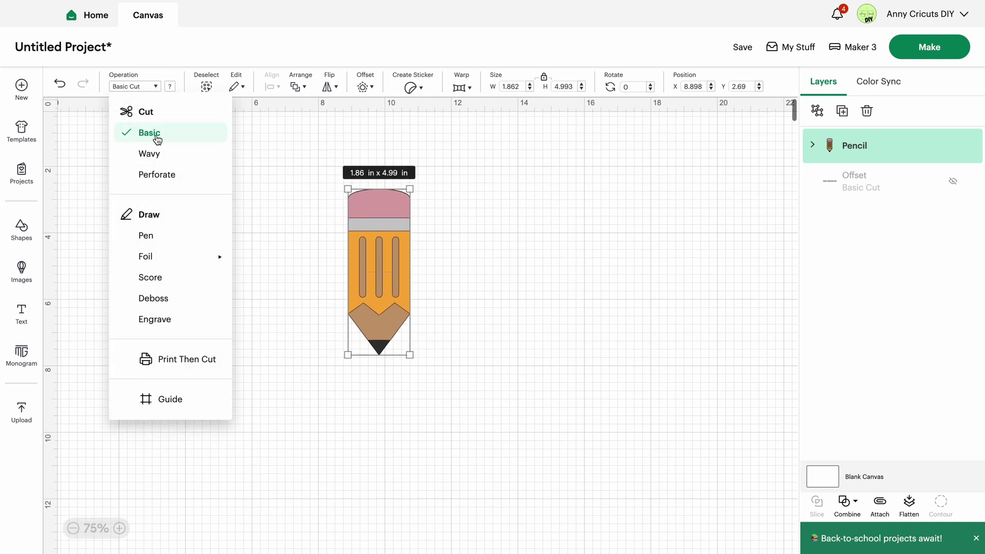
left_click(190, 365)
left_click(226, 330)
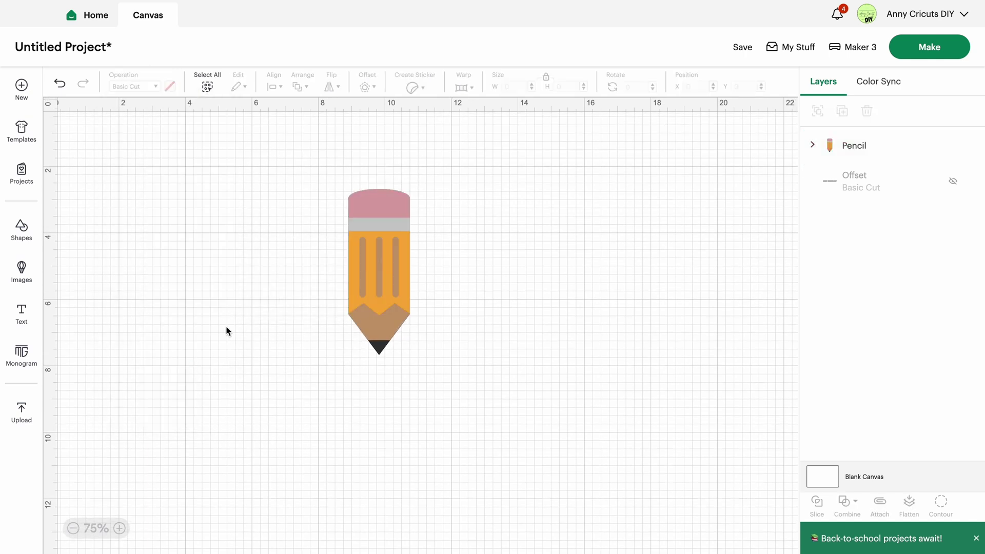
mouse_move(362, 278)
left_mouse_down()
mouse_move(403, 273)
mouse_move(385, 271)
left_mouse_up()
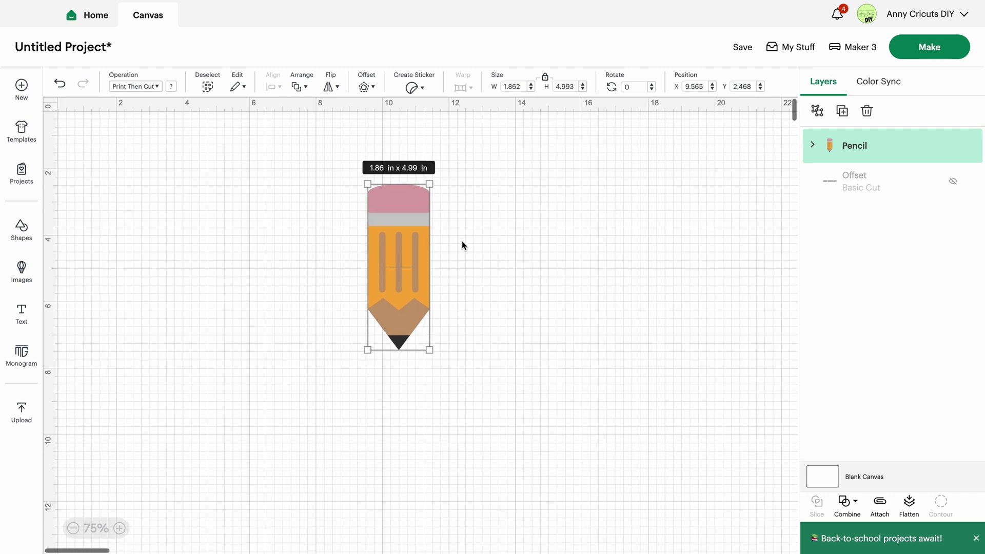
Check the Print Then Cut pencil's mat layout, return to the canvas and flatten the pencil
left_click(930, 46)
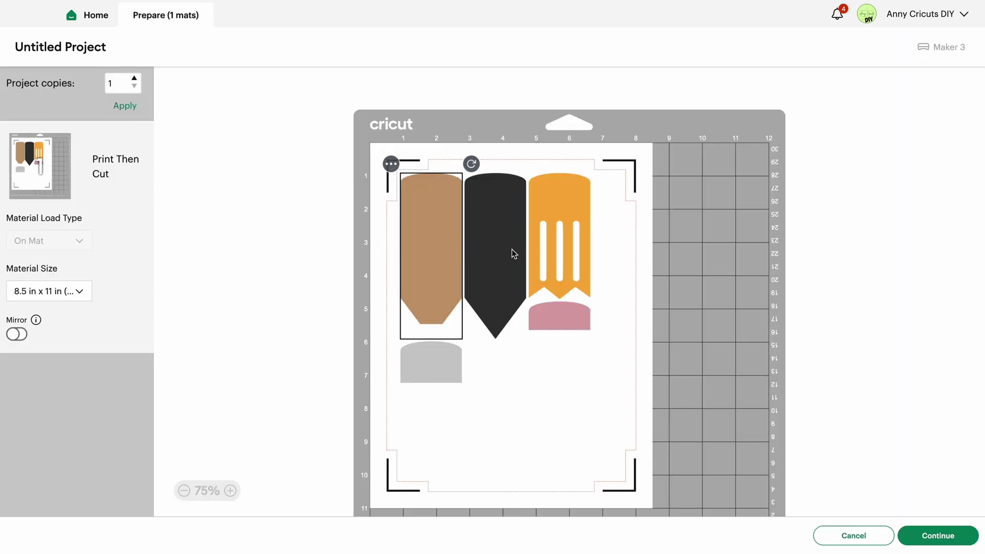
left_click(854, 535)
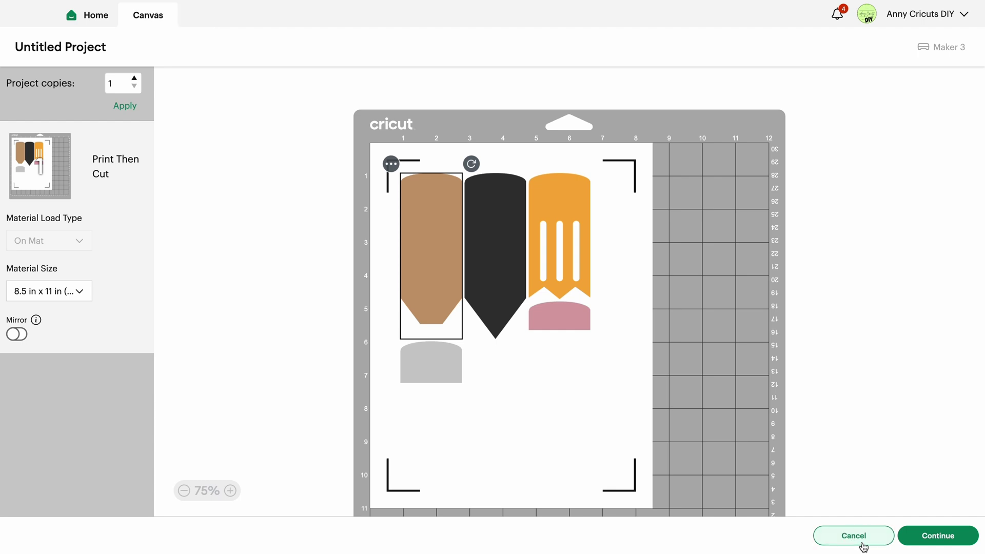
mouse_move(287, 173)
left_mouse_down()
mouse_move(510, 325)
mouse_move(564, 419)
left_mouse_up()
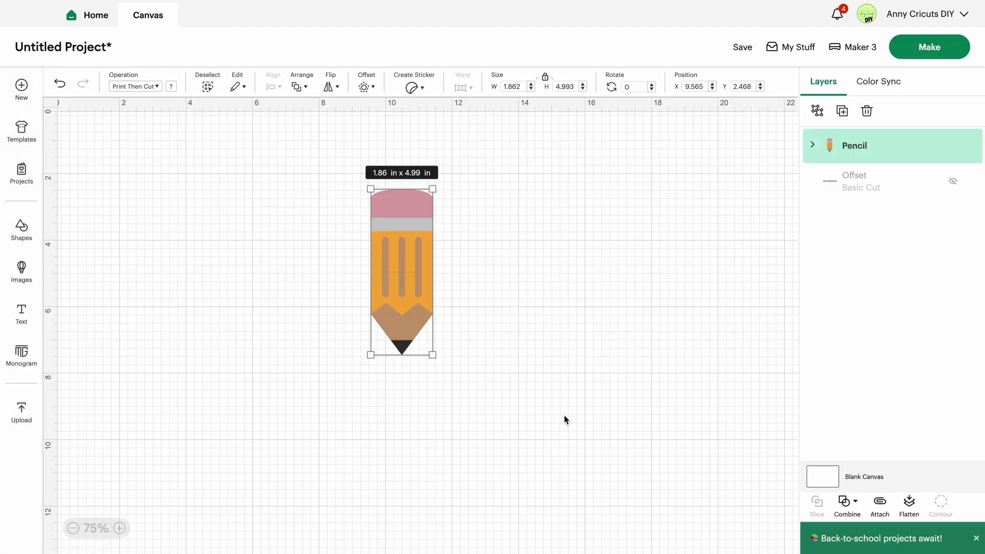
left_click(909, 505)
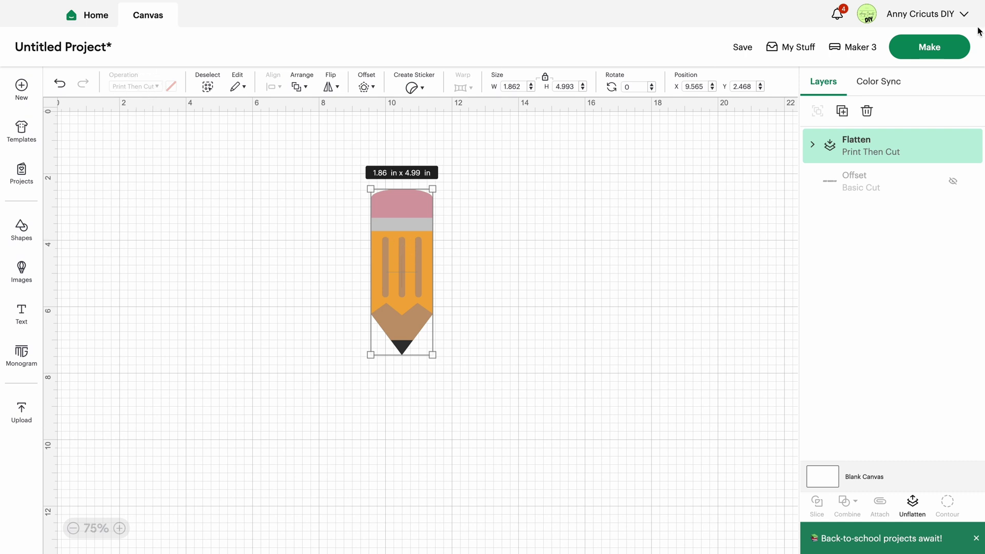
Prepare the flattened pencil for making and apply 4 project copies
left_click(907, 48)
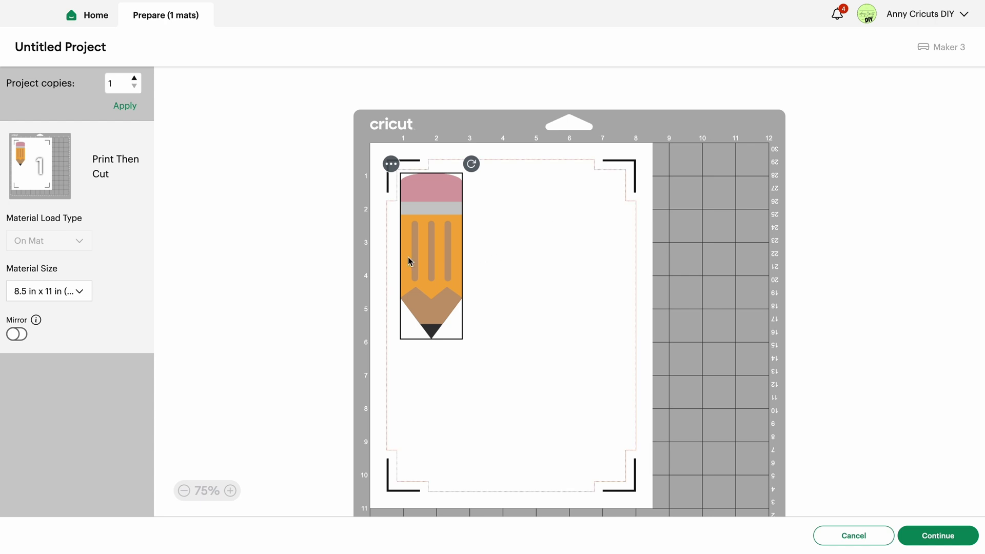
left_click(134, 79)
left_click(134, 78)
left_click(134, 79)
left_click(124, 106)
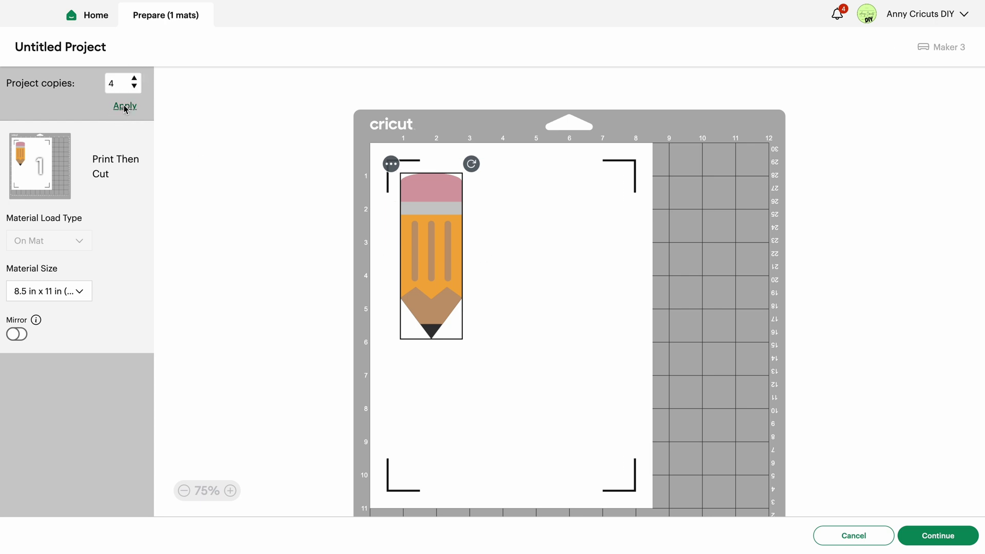